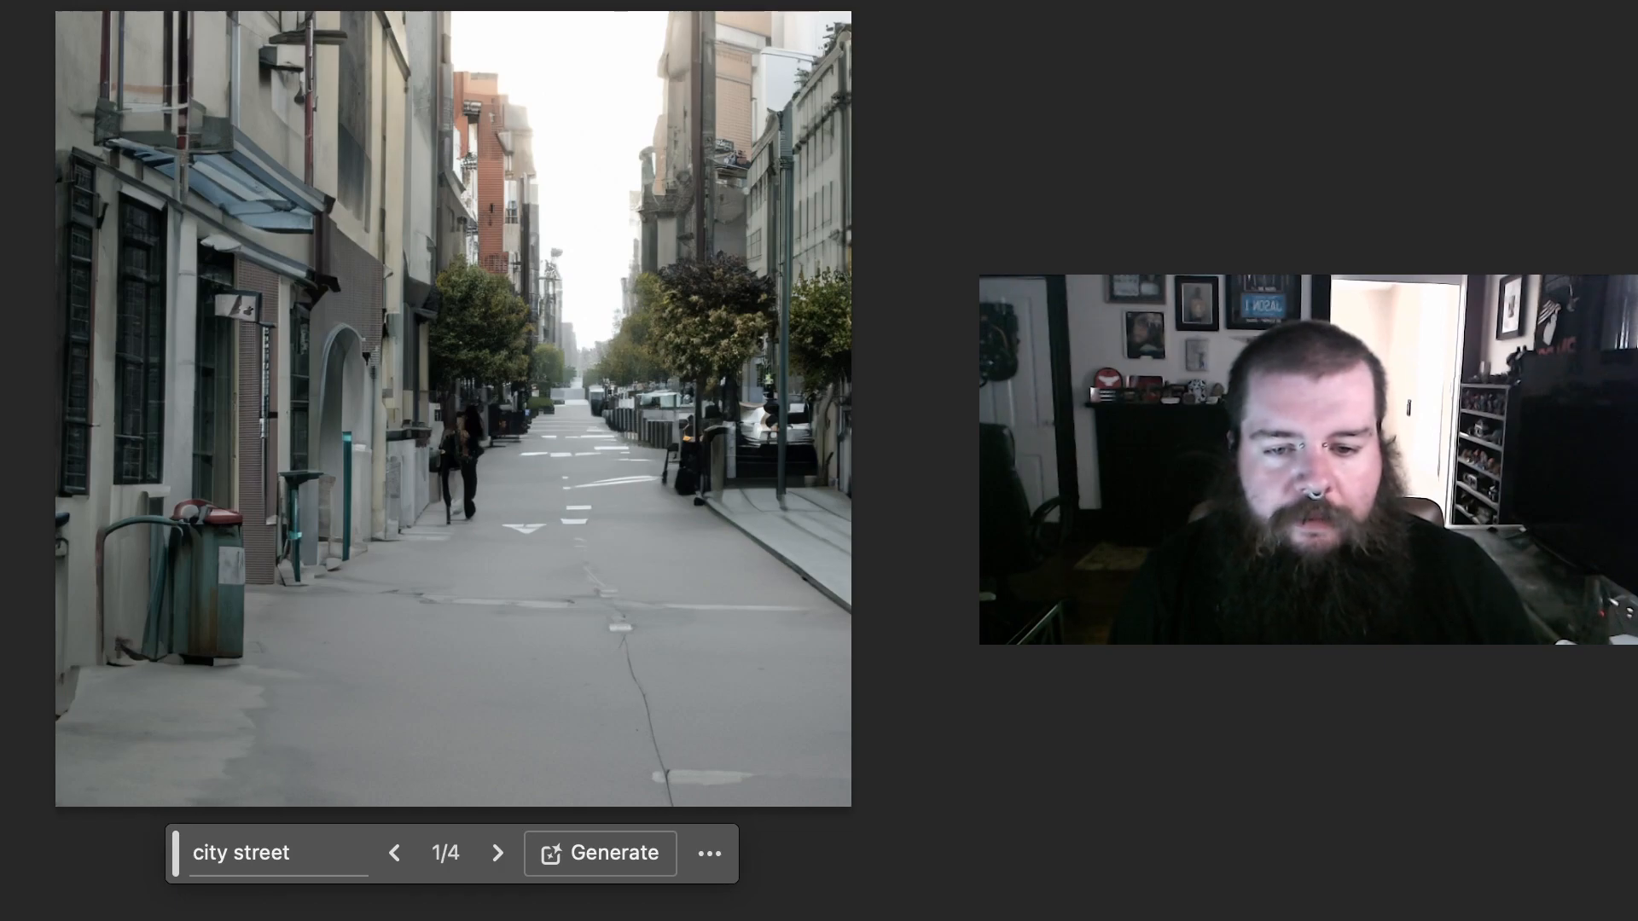
Step: Keep the first city street variation, generate a standing woman in a tall selection on the street's right side, and choose her second variation
{"action": "left_click", "coordinate": [497, 853]}
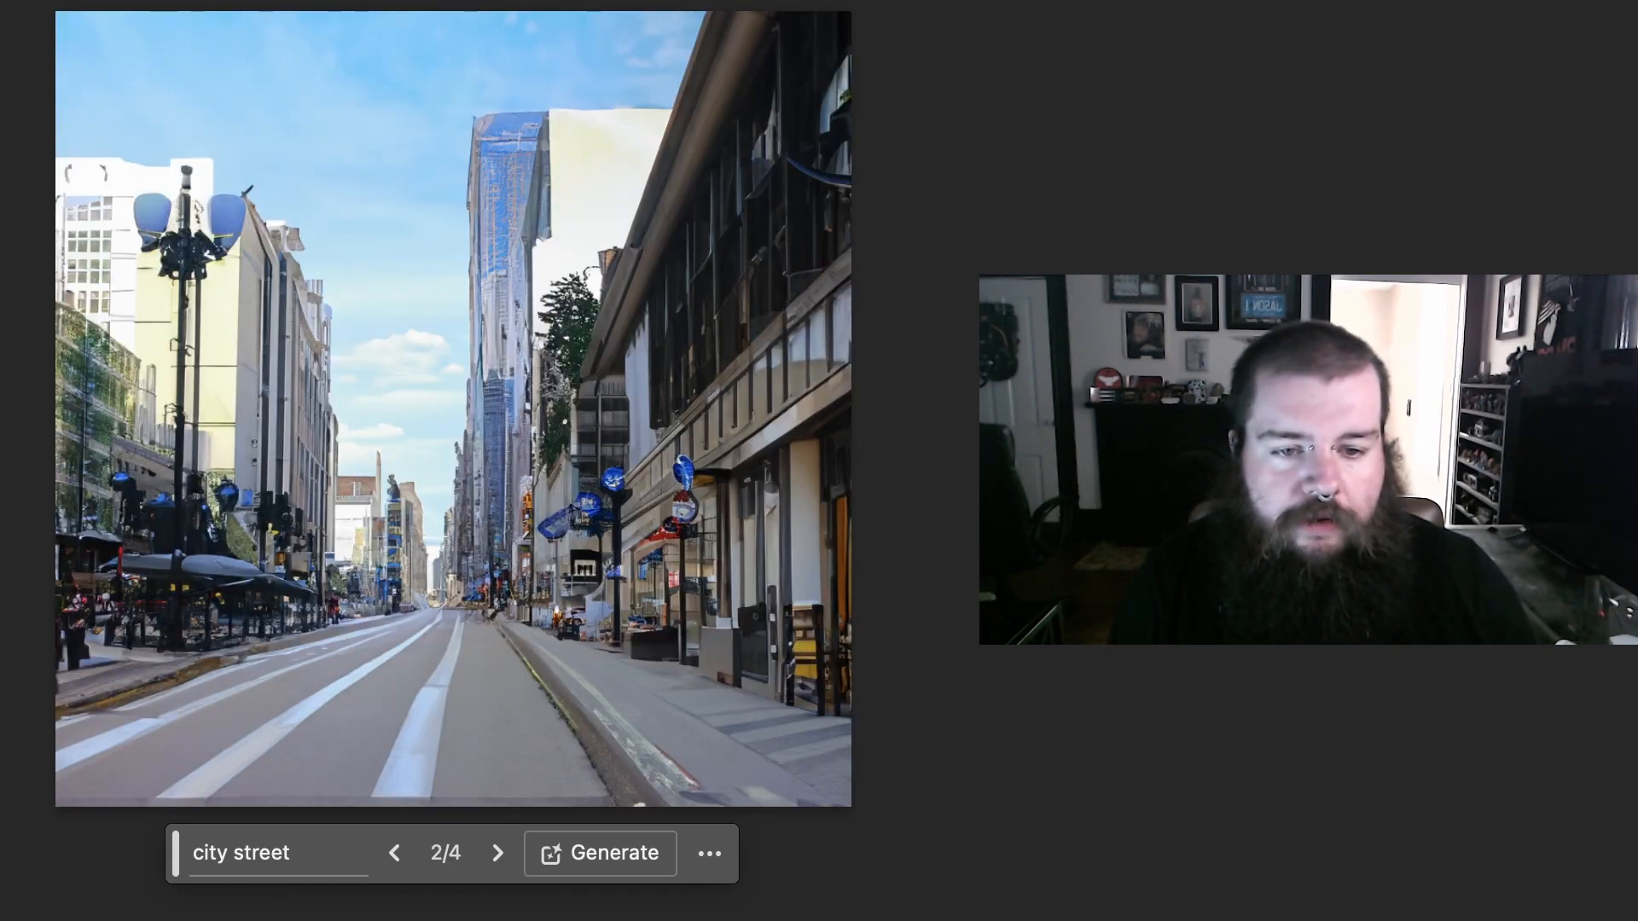
{"action": "left_click", "coordinate": [394, 853]}
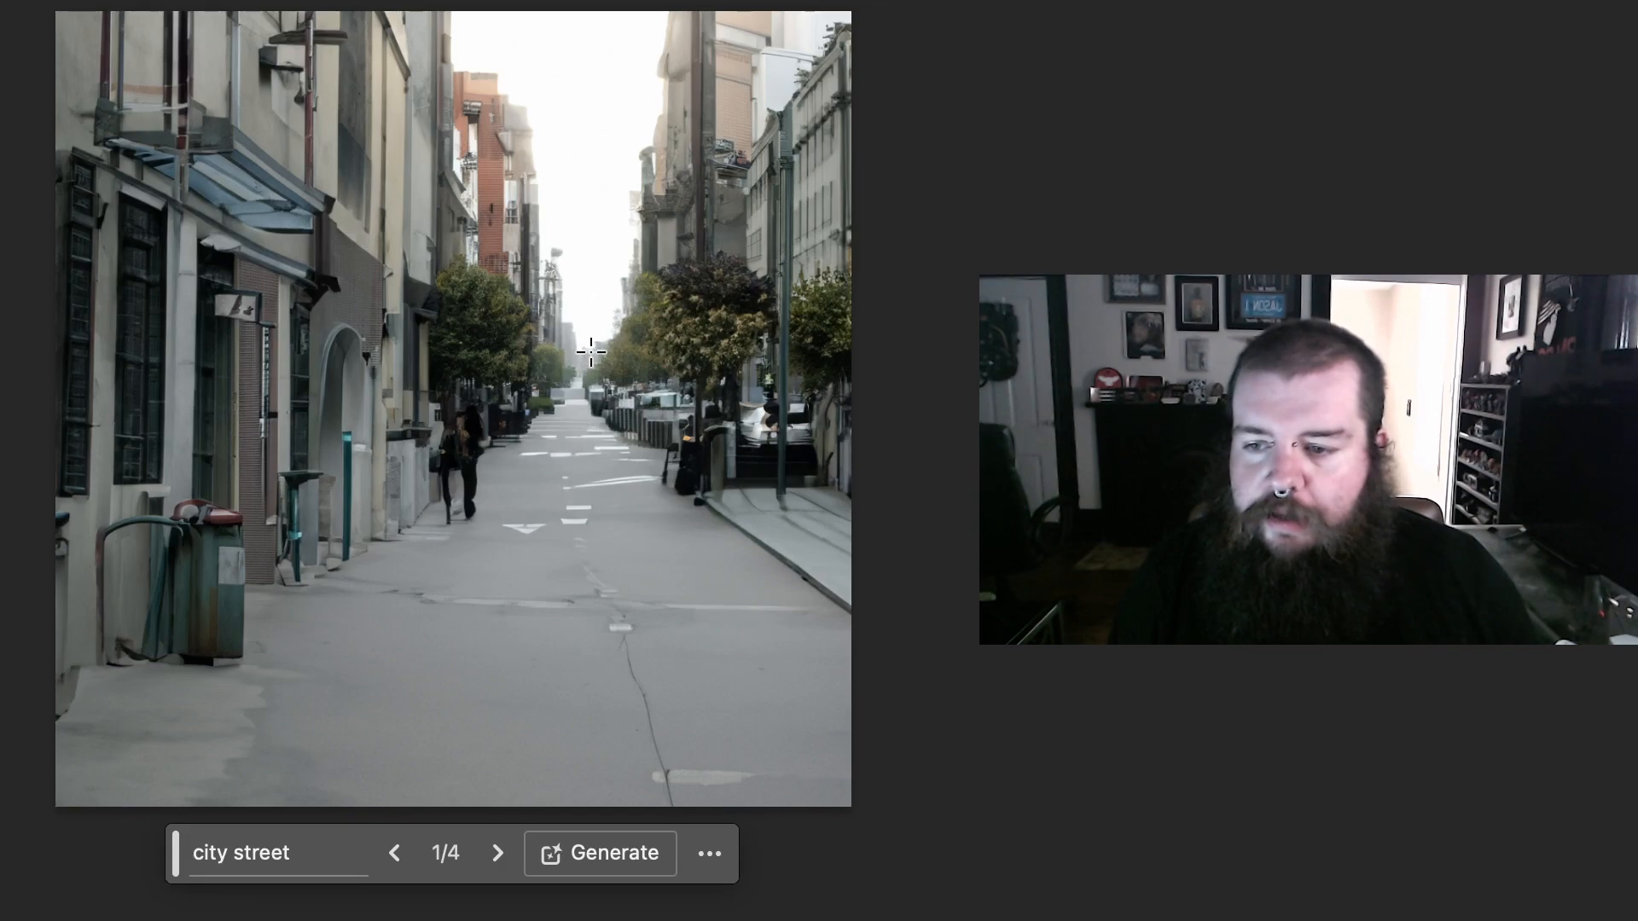
{"action": "left_click_drag", "start_coordinate": [597, 308], "coordinate": [738, 659]}
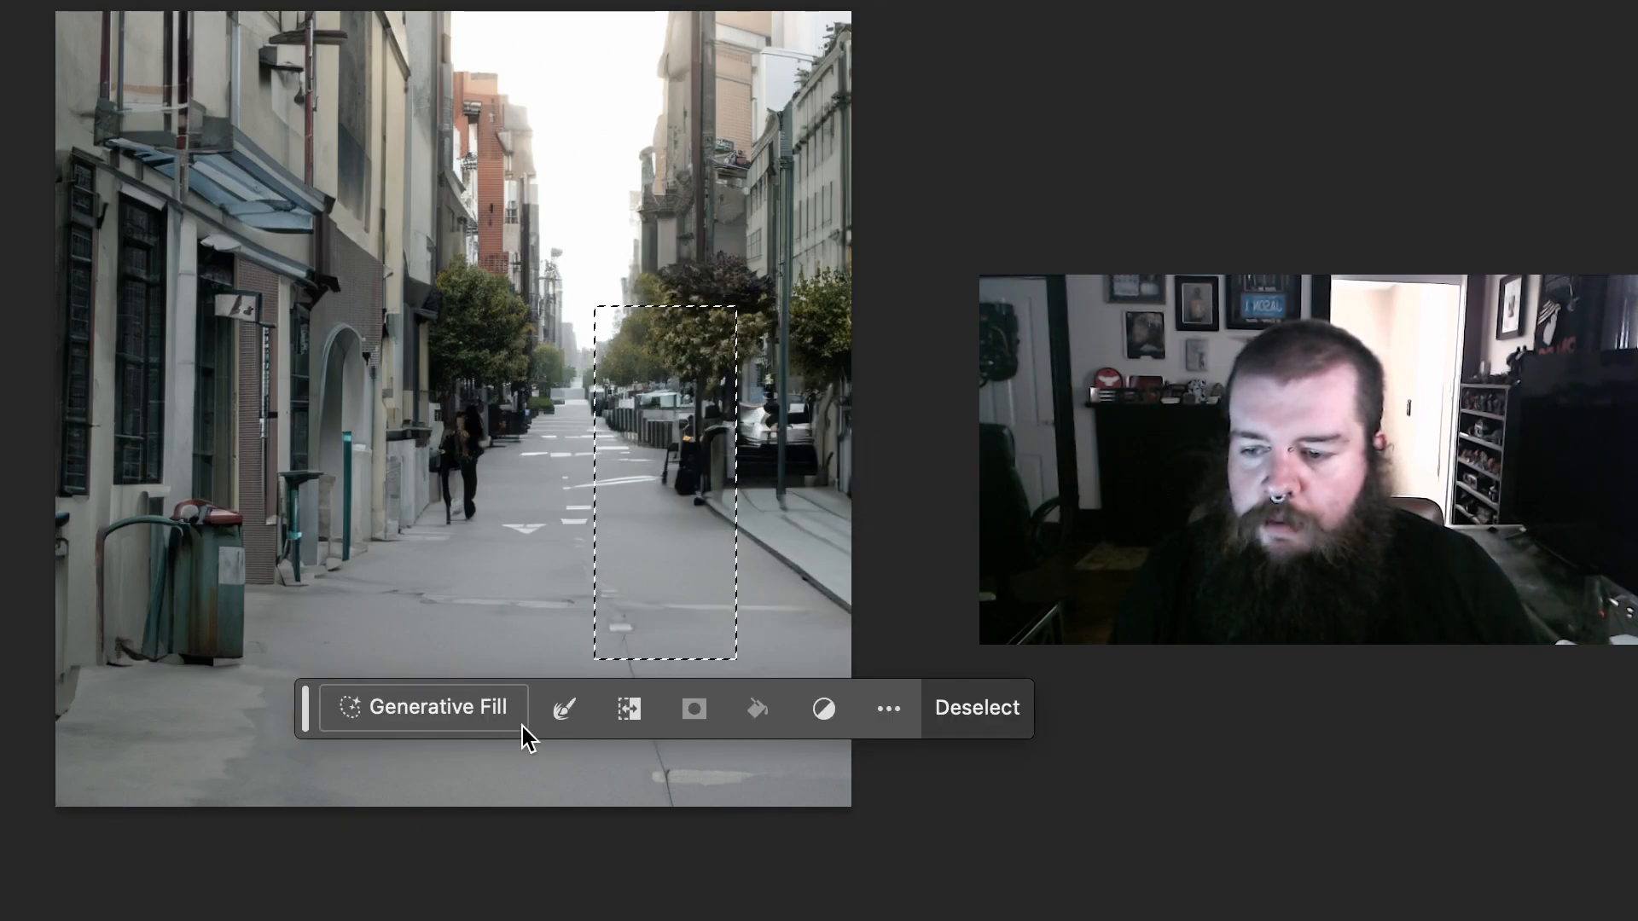
{"action": "left_click", "coordinate": [504, 715]}
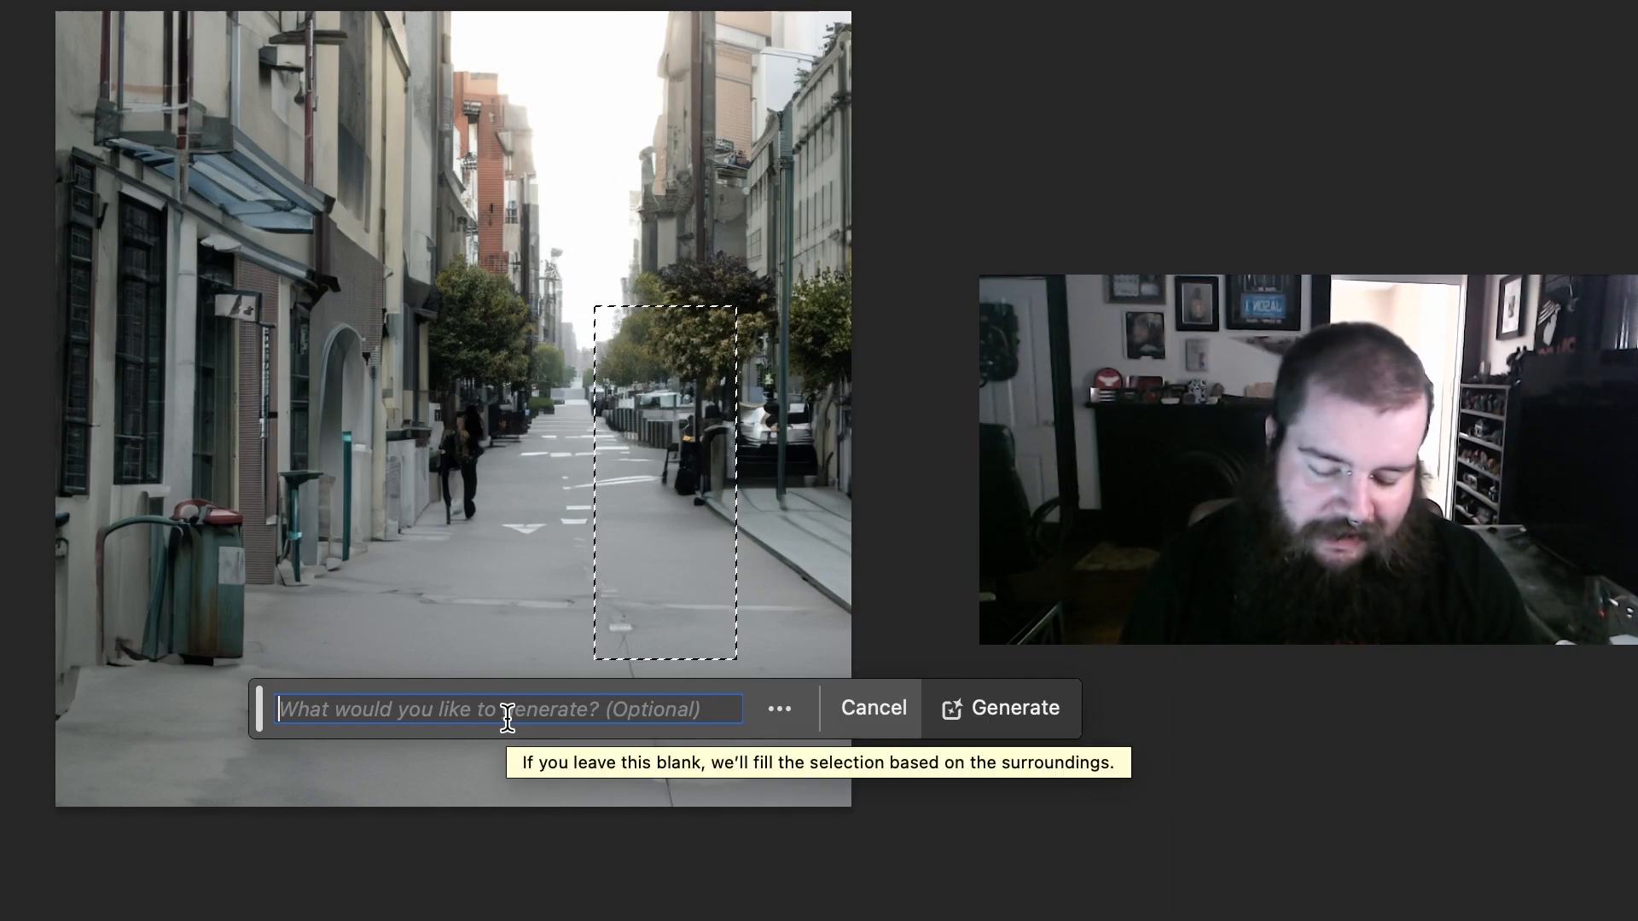
{"action": "type", "text": "woman lo"}
{"action": "type", "text": "oking disgu"}
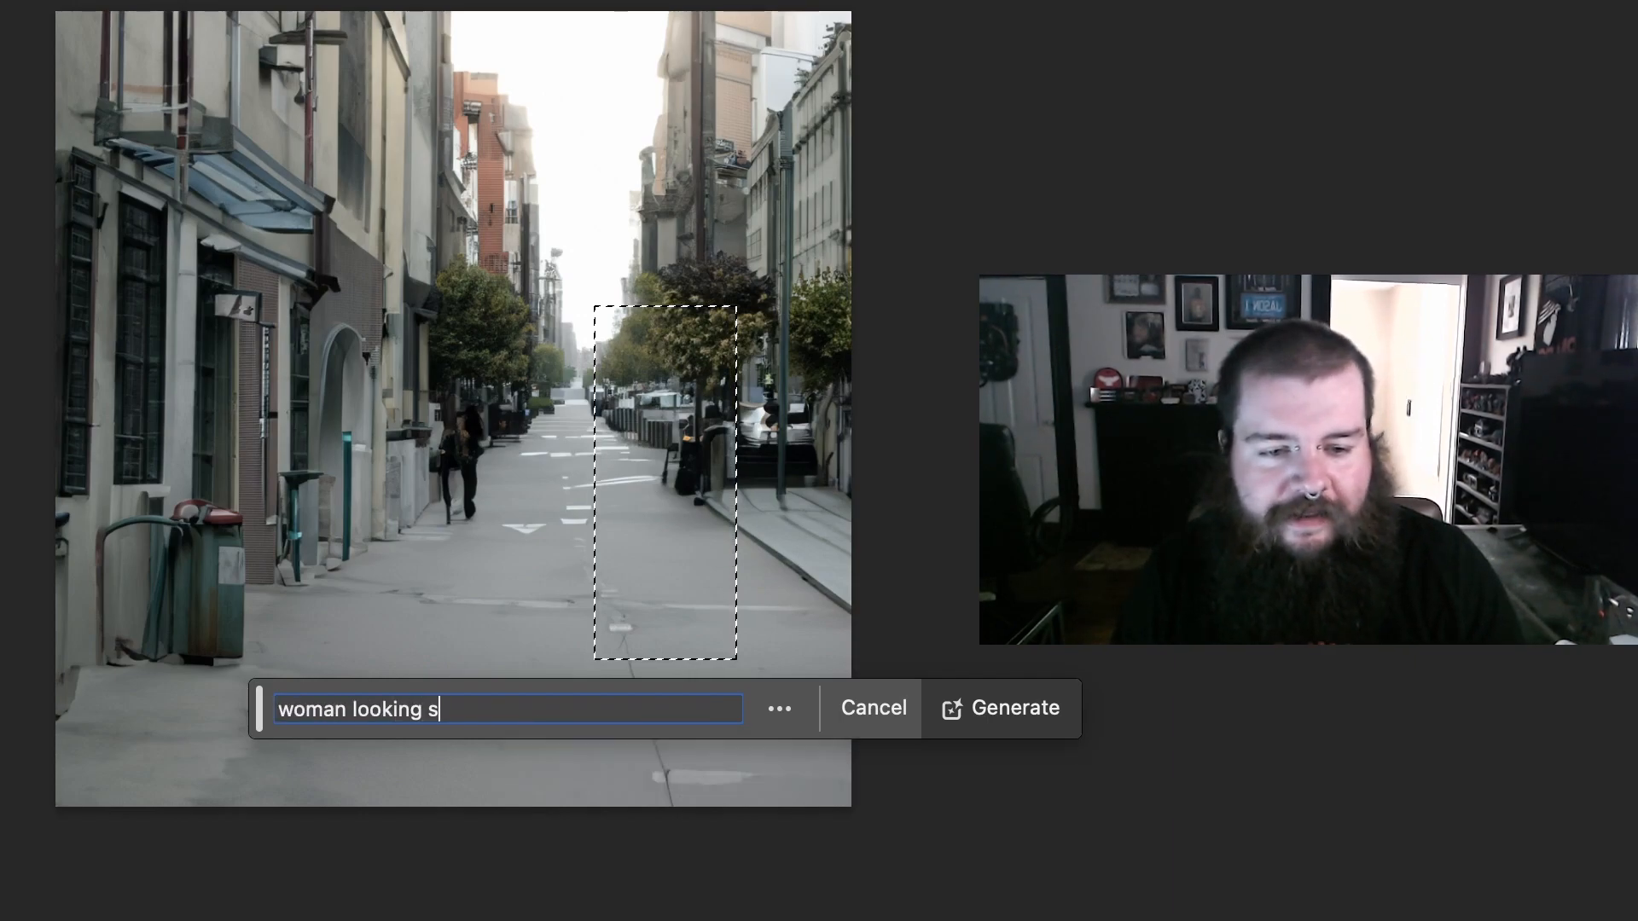
{"action": "type", "text": "sted"}
{"action": "key", "text": "Return"}
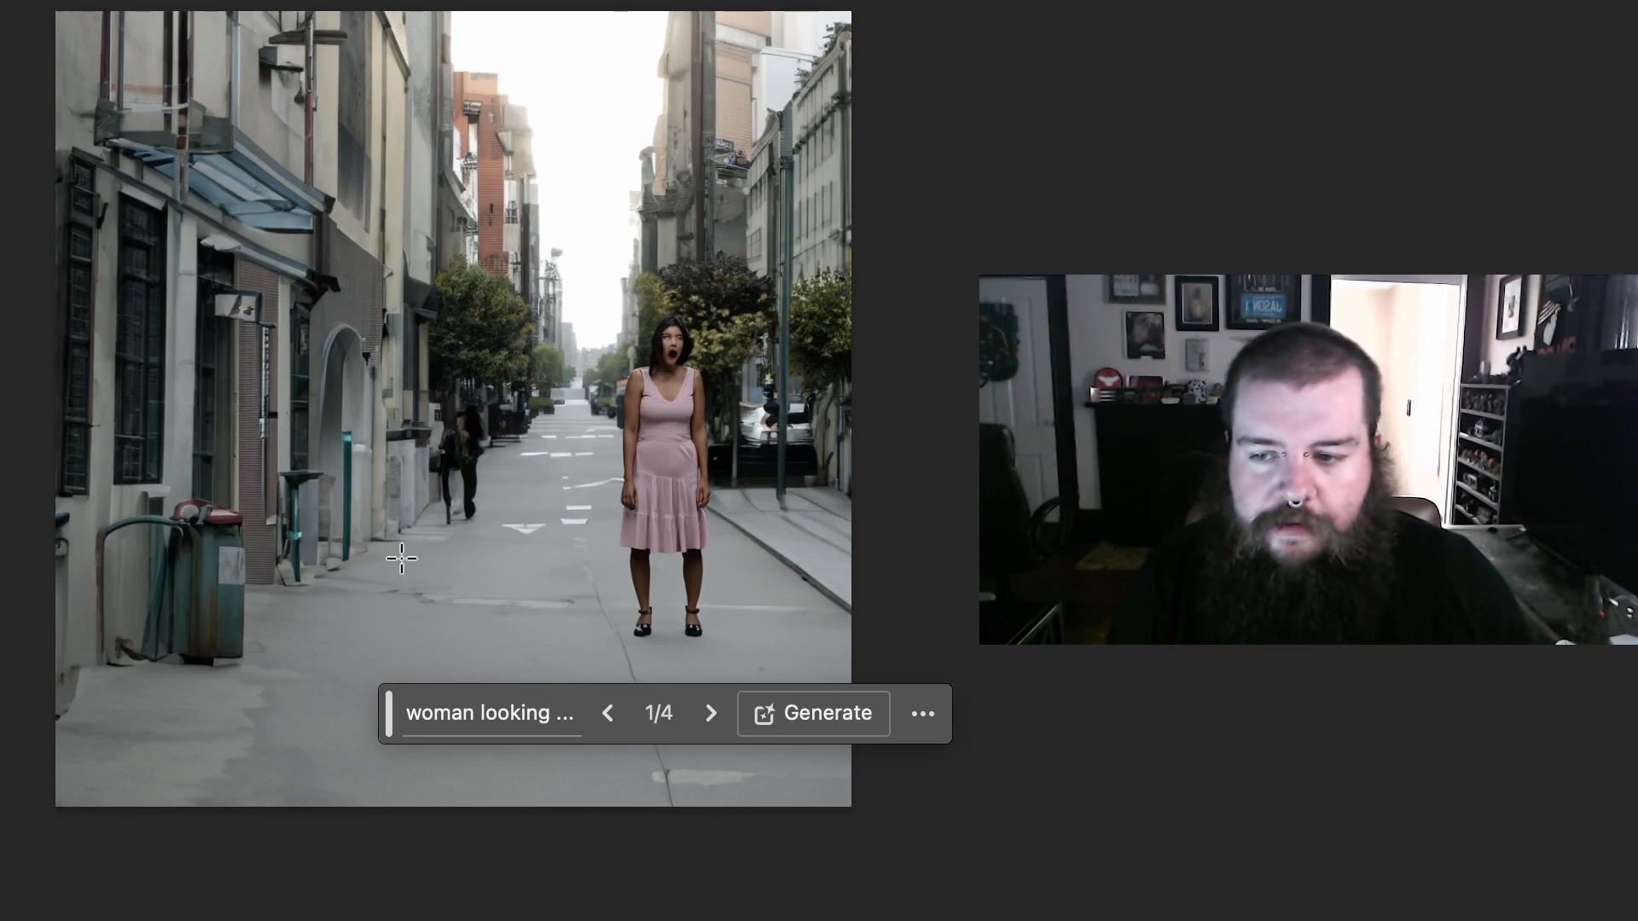
{"action": "left_click", "coordinate": [711, 714]}
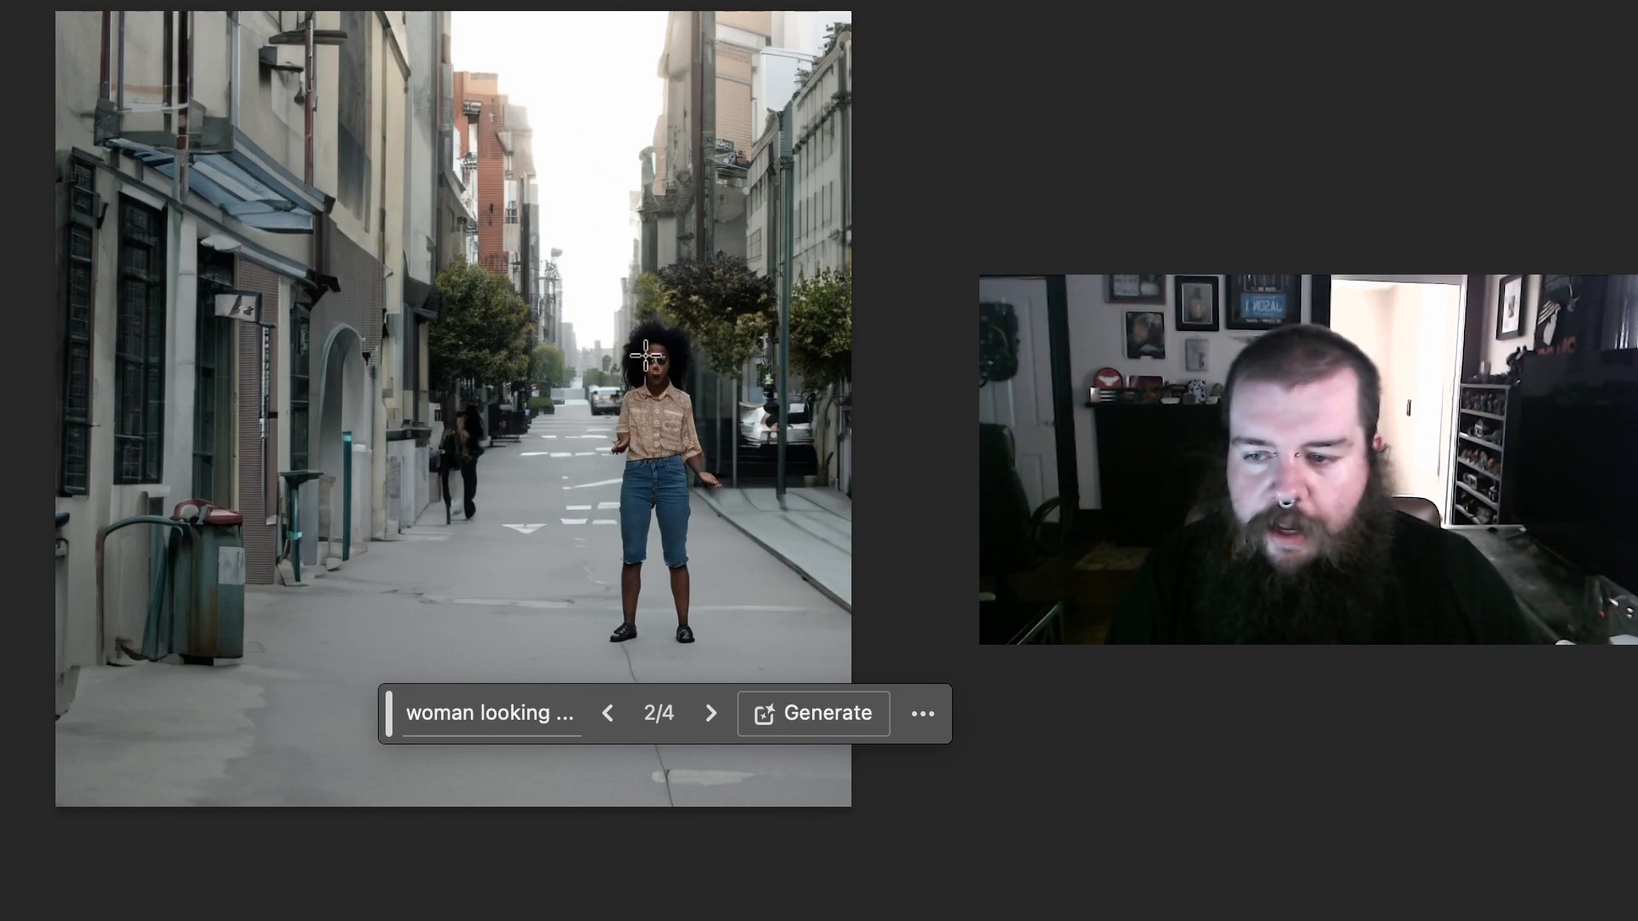
Step: Generate a "man looking interested" in a tall selection beside the woman, regenerate him with a foreground prompt, and choose the second variation
{"action": "left_click_drag", "start_coordinate": [533, 296], "coordinate": [644, 640]}
{"action": "left_click", "coordinate": [300, 702]}
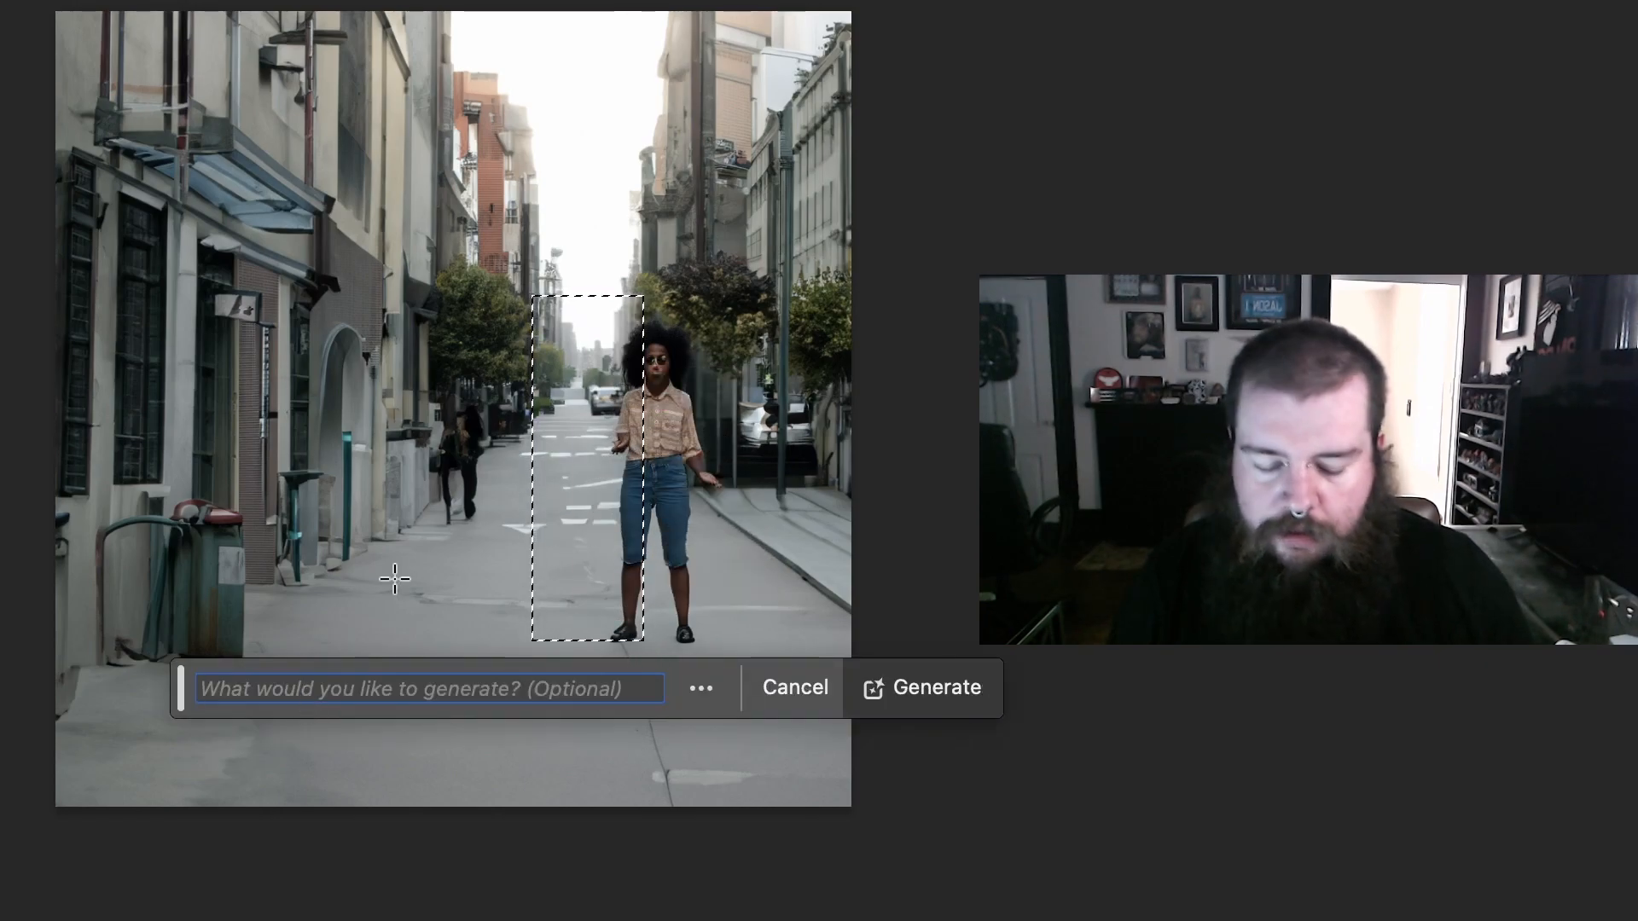
{"action": "type", "text": "man lo"}
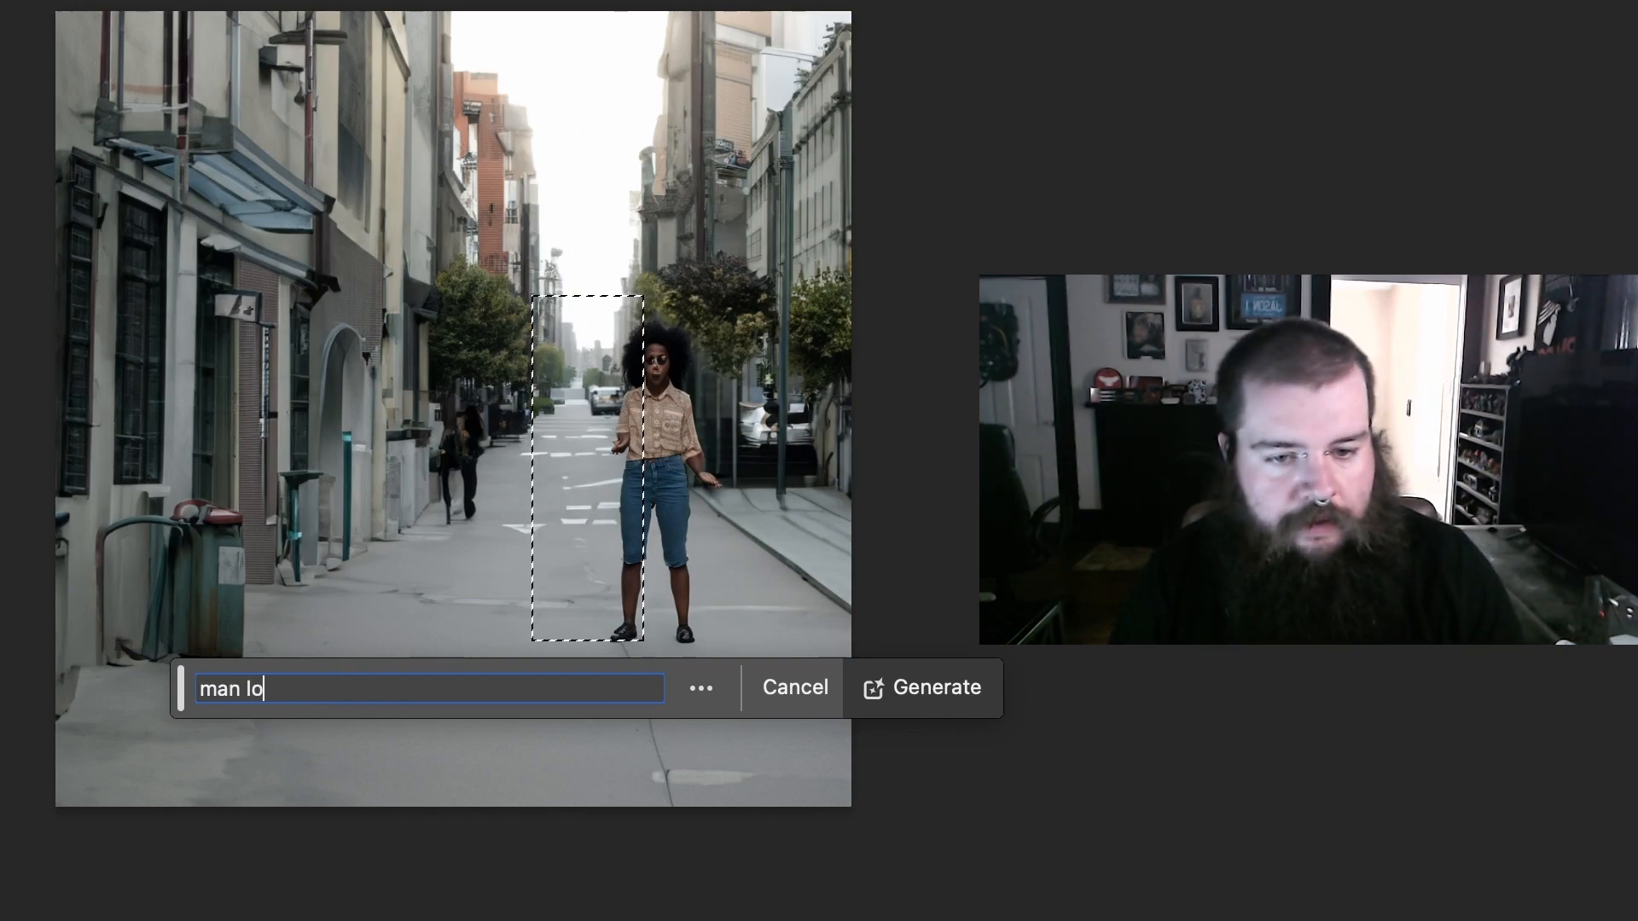
{"action": "type", "text": "oking intereste"}
{"action": "key", "text": "Return"}
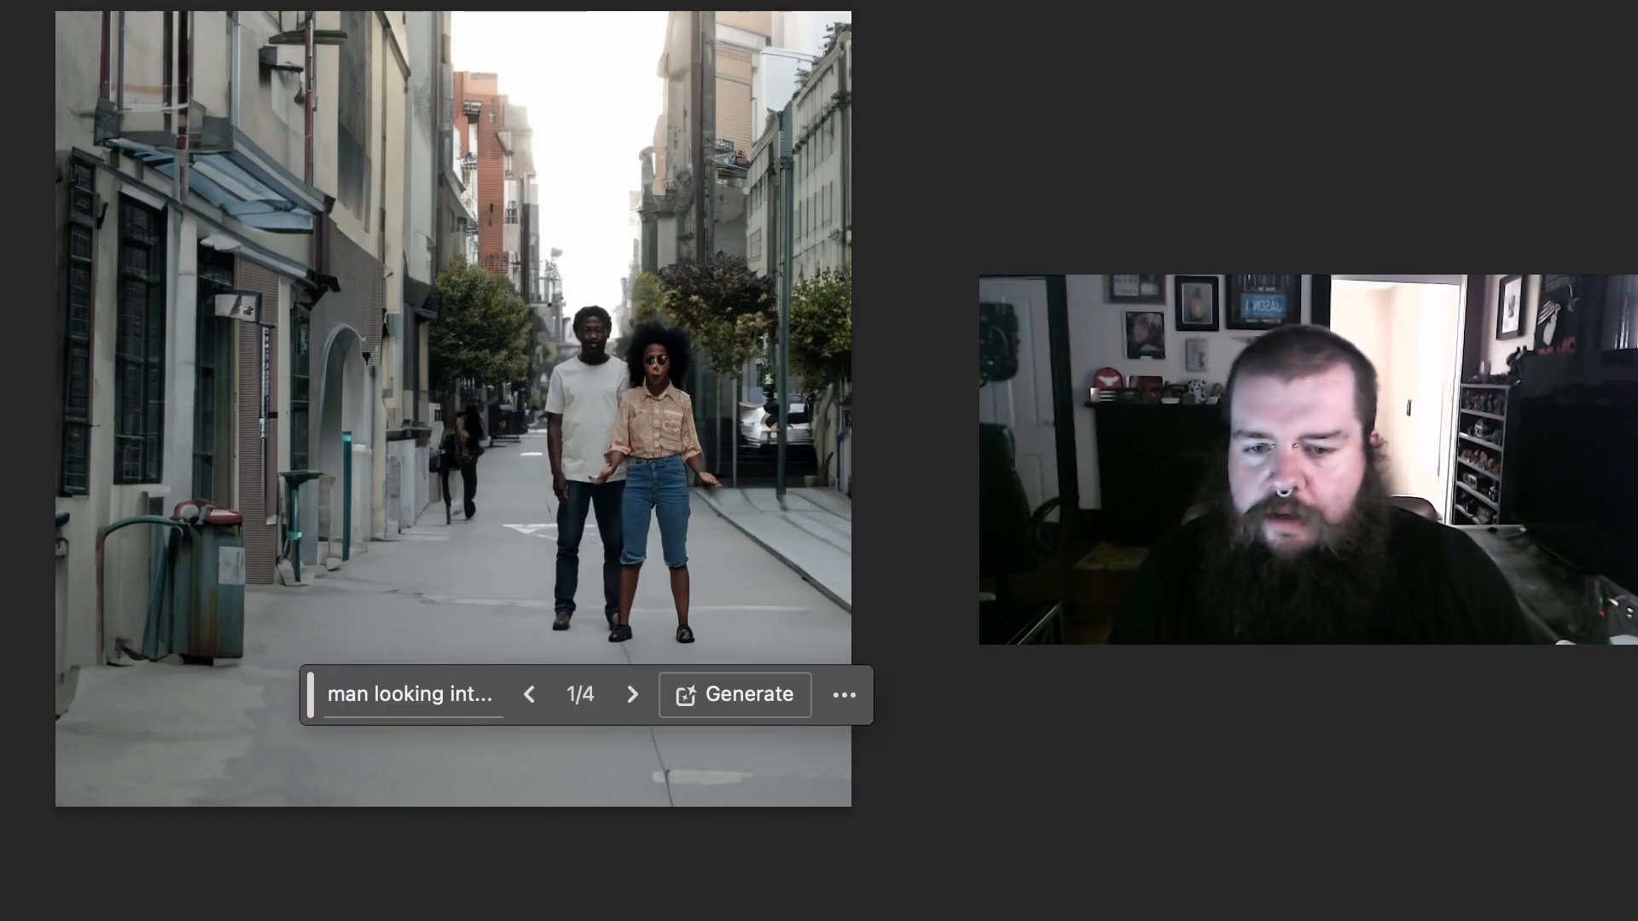
{"action": "left_click", "coordinate": [632, 695]}
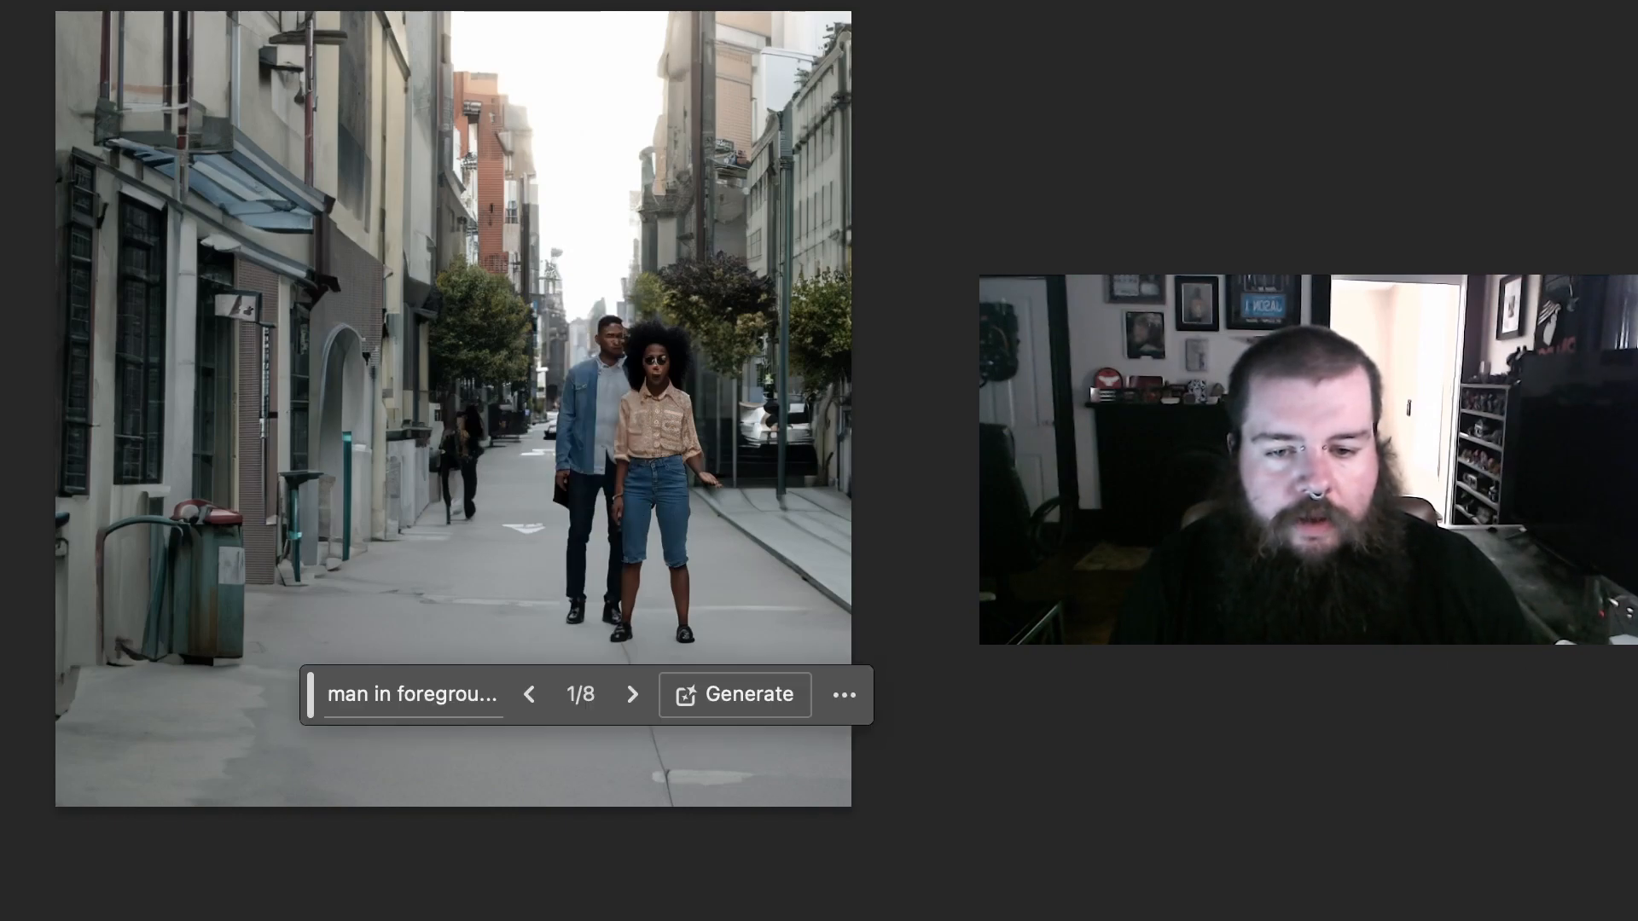
{"action": "left_click", "coordinate": [632, 695]}
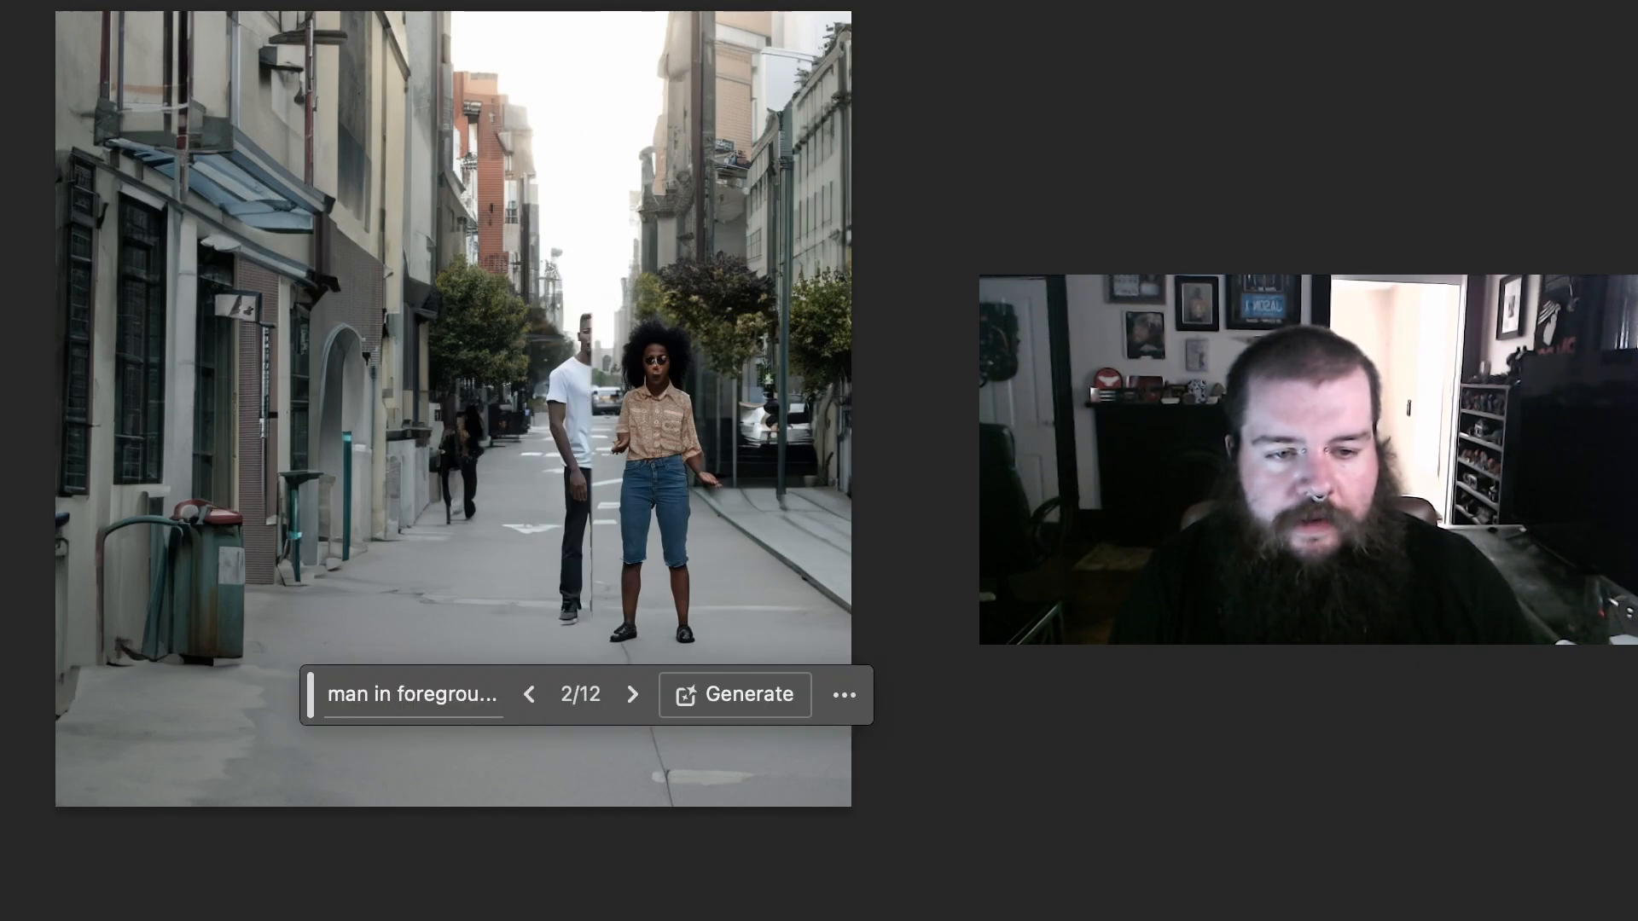
Step: Bring the generated man's layer in front of the woman's, and delete both generated layers from the street scene
{"action": "key", "text": "super+]"}
{"action": "key", "text": "alt+["}
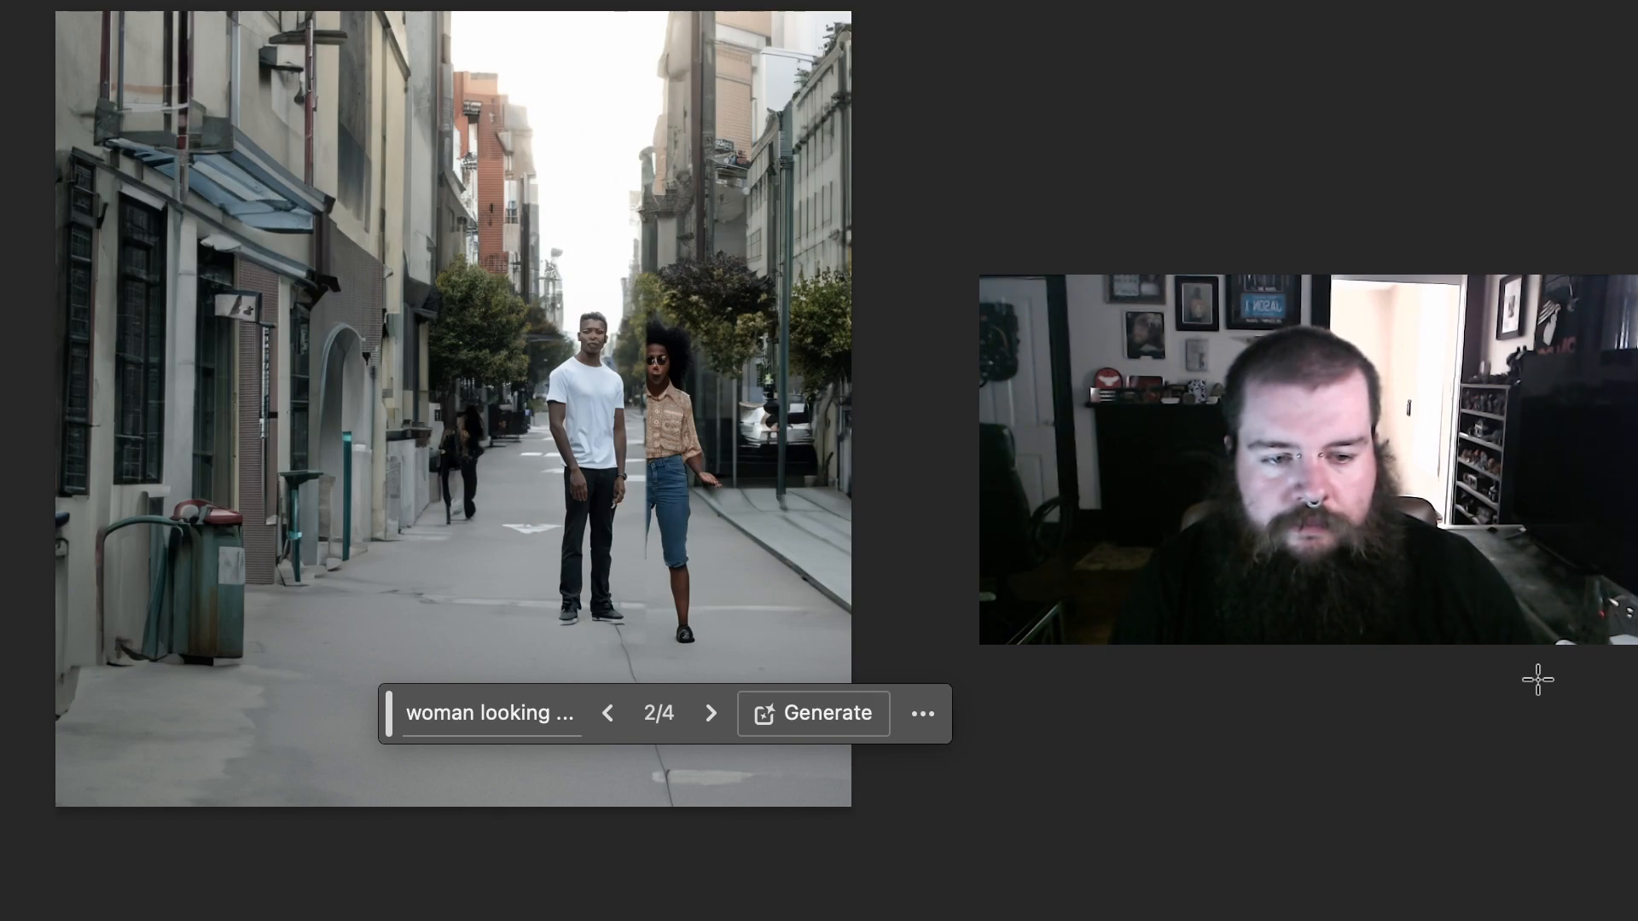
{"action": "key", "text": "alt+]"}
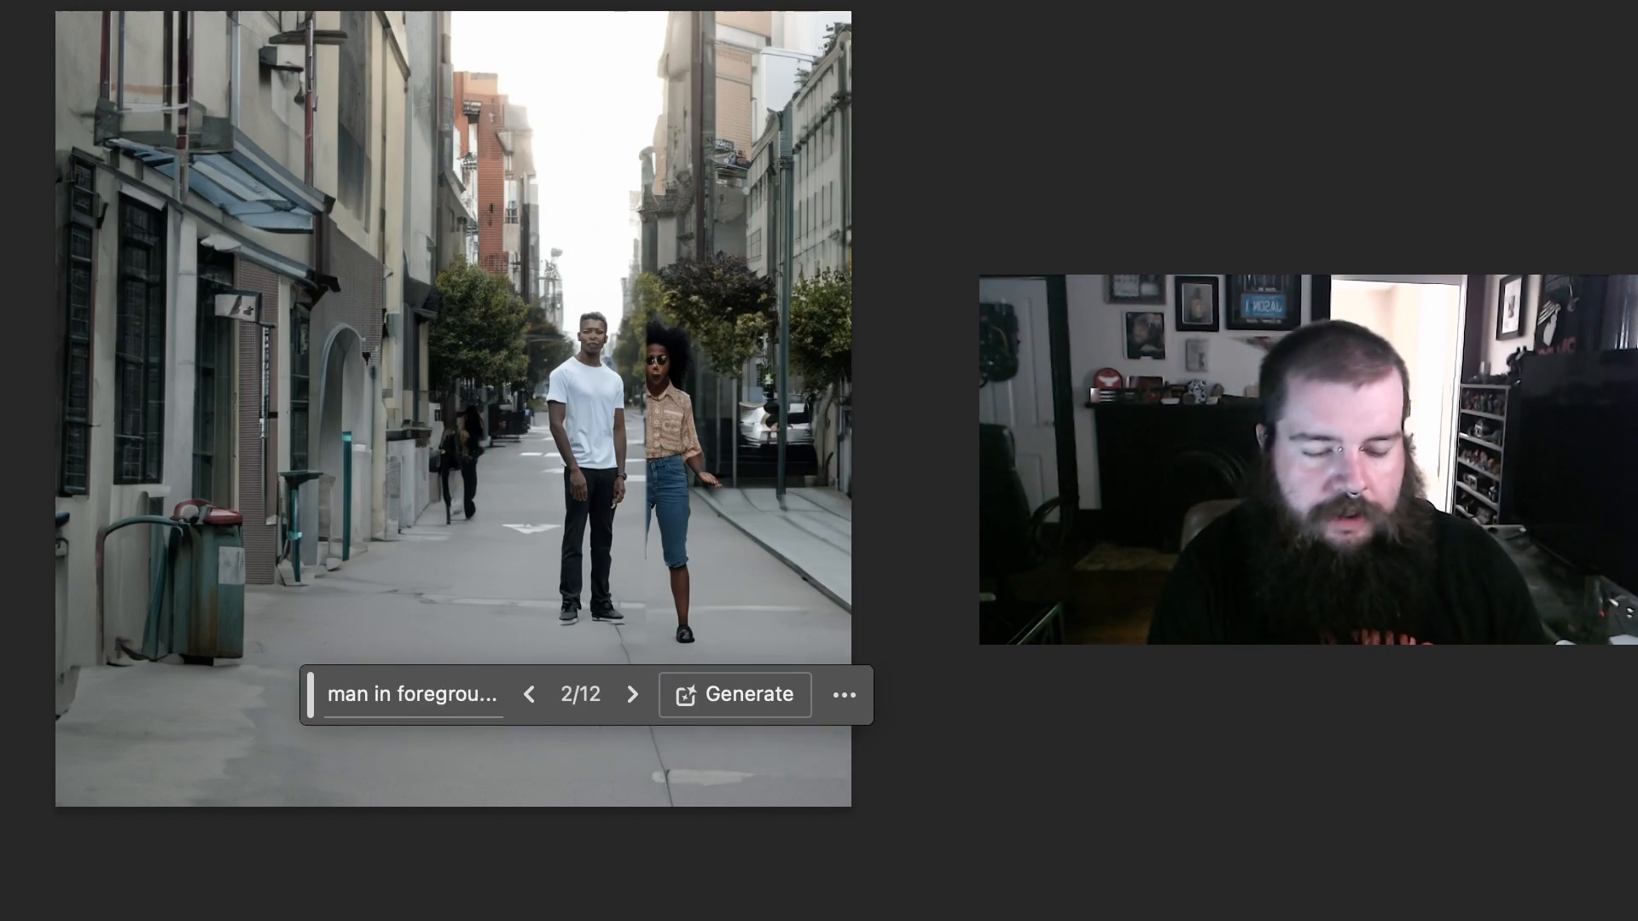
{"action": "key", "text": "Delete"}
{"action": "key", "text": "Delete"}
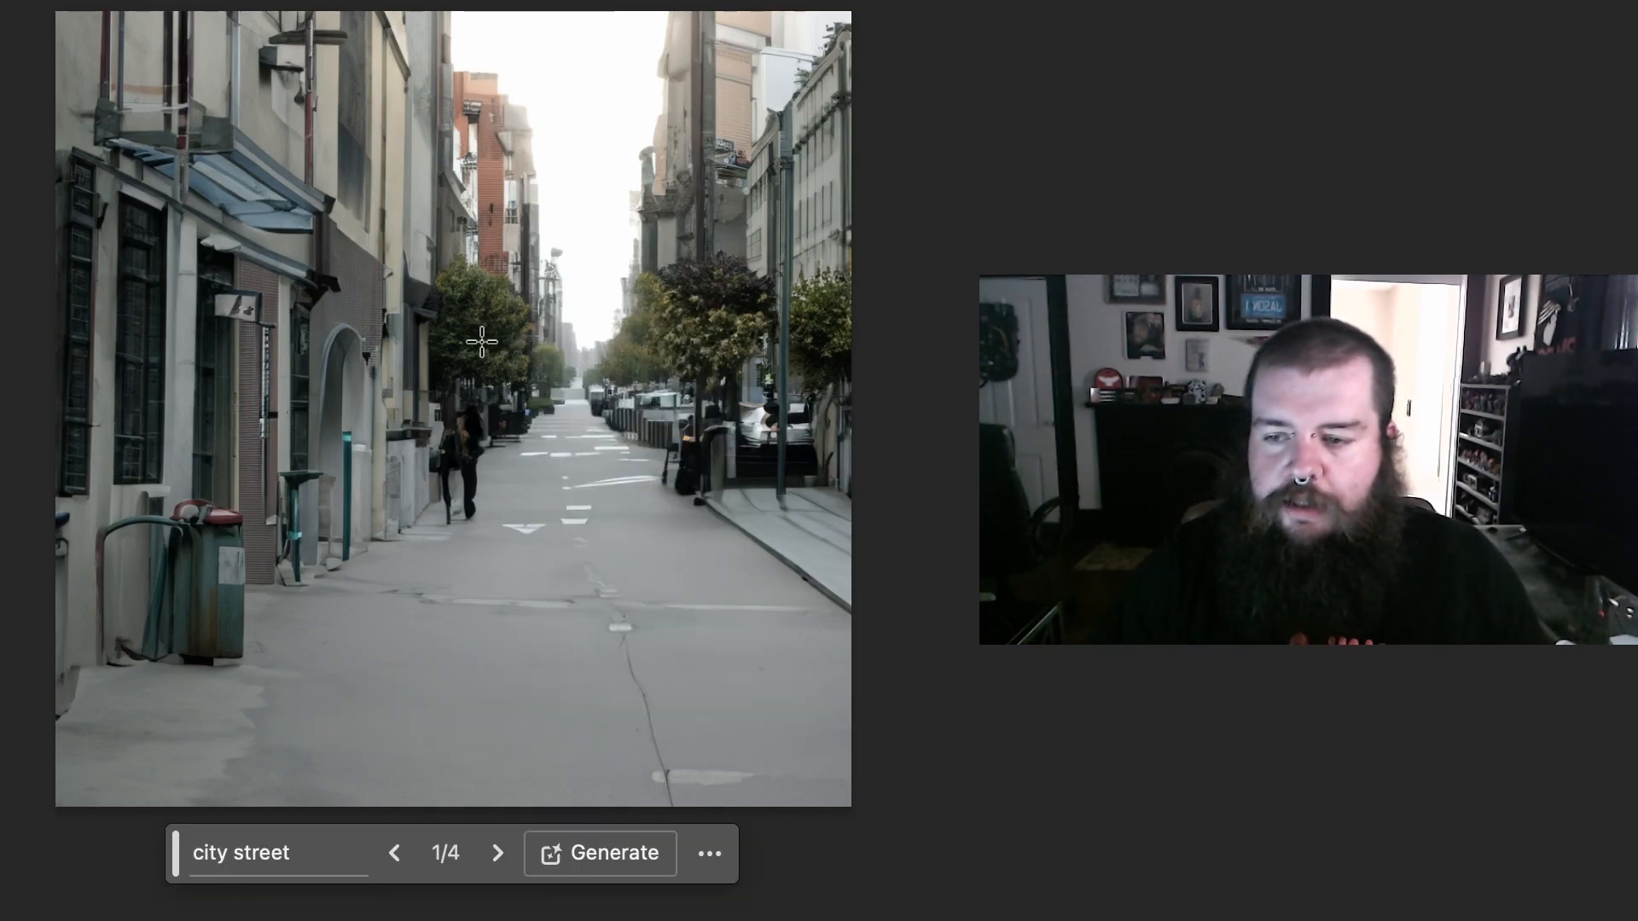
Step: Generate a "man looking interested" in a large upright selection in the middle of the street, keeping the first variation
{"action": "left_click_drag", "start_coordinate": [440, 237], "coordinate": [639, 681]}
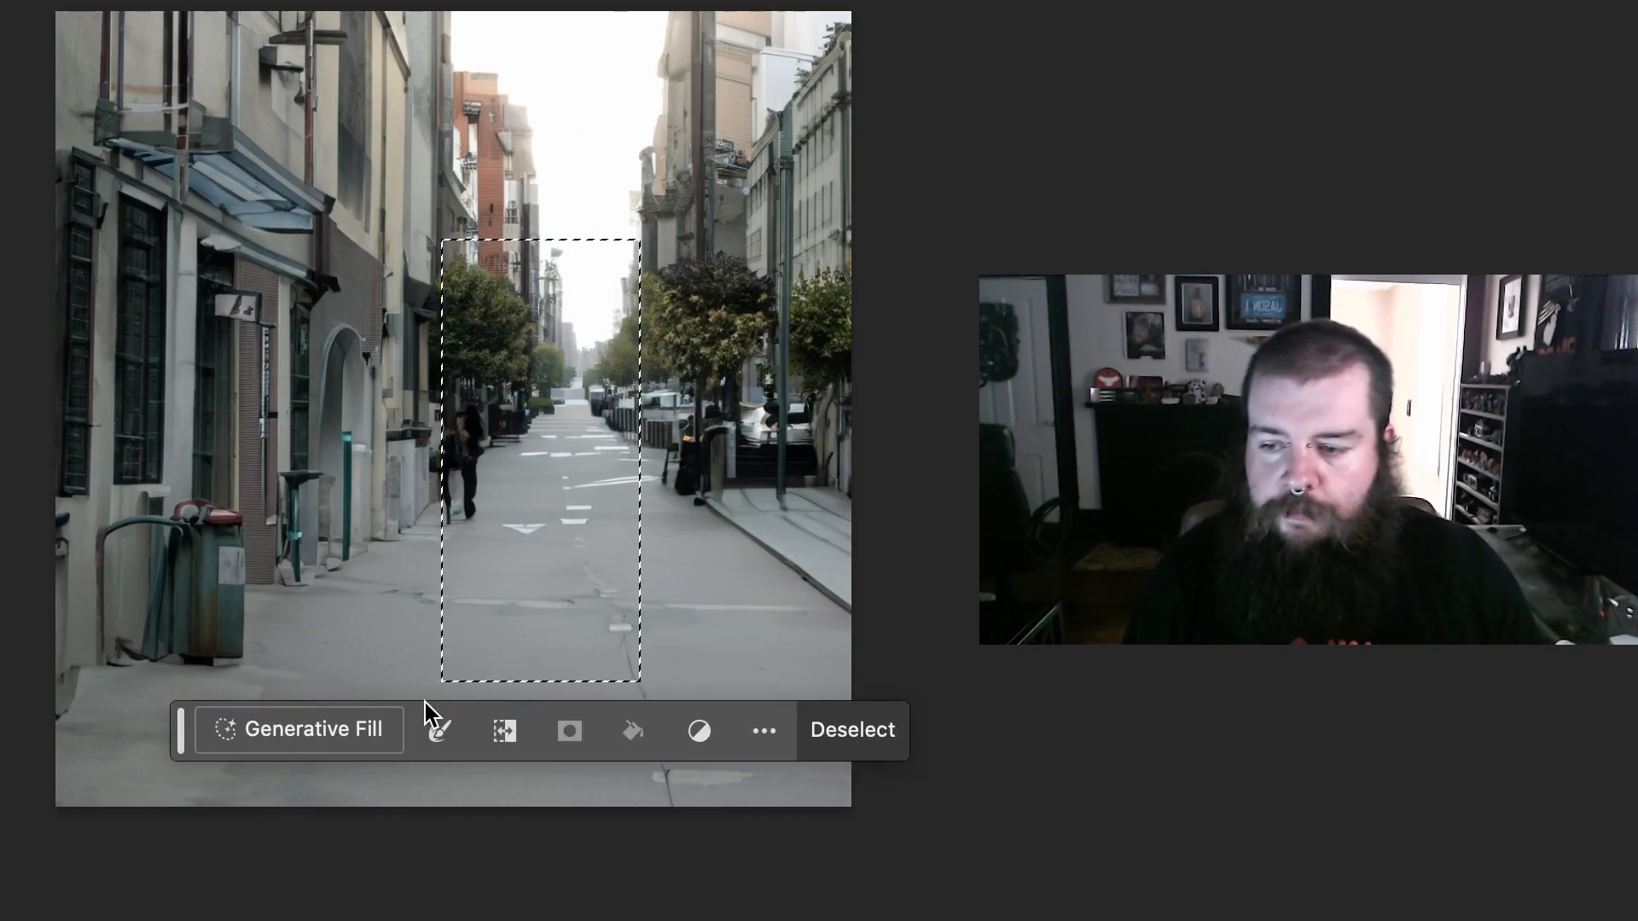
{"action": "left_click", "coordinate": [299, 730]}
{"action": "type", "text": "man loo"}
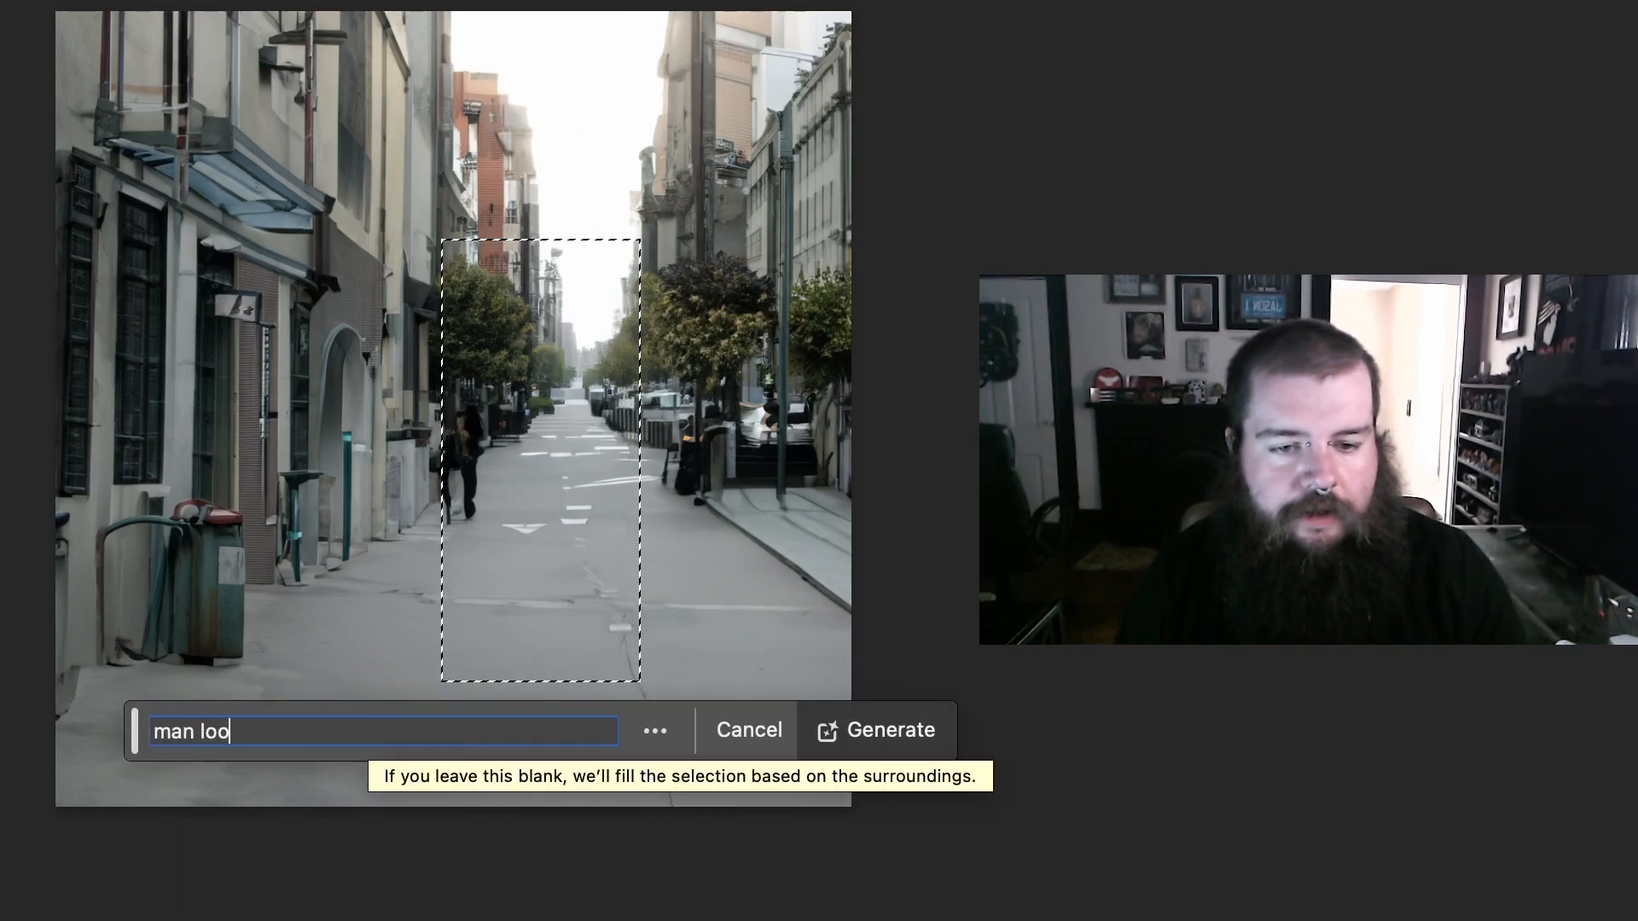
{"action": "type", "text": "king interested"}
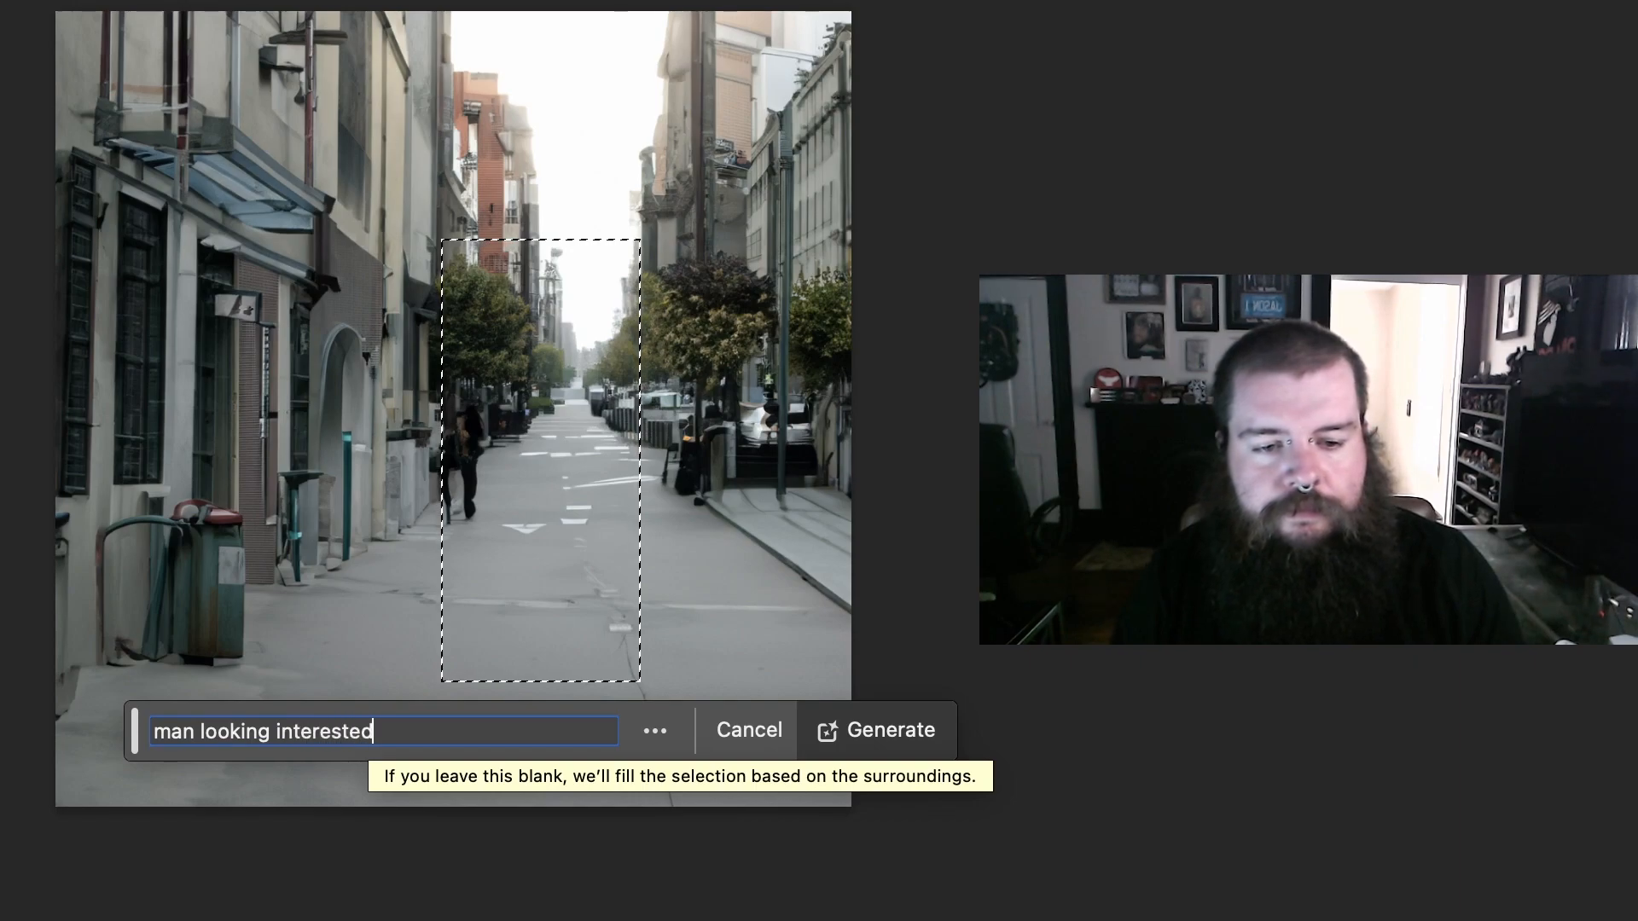
{"action": "key", "text": "Return"}
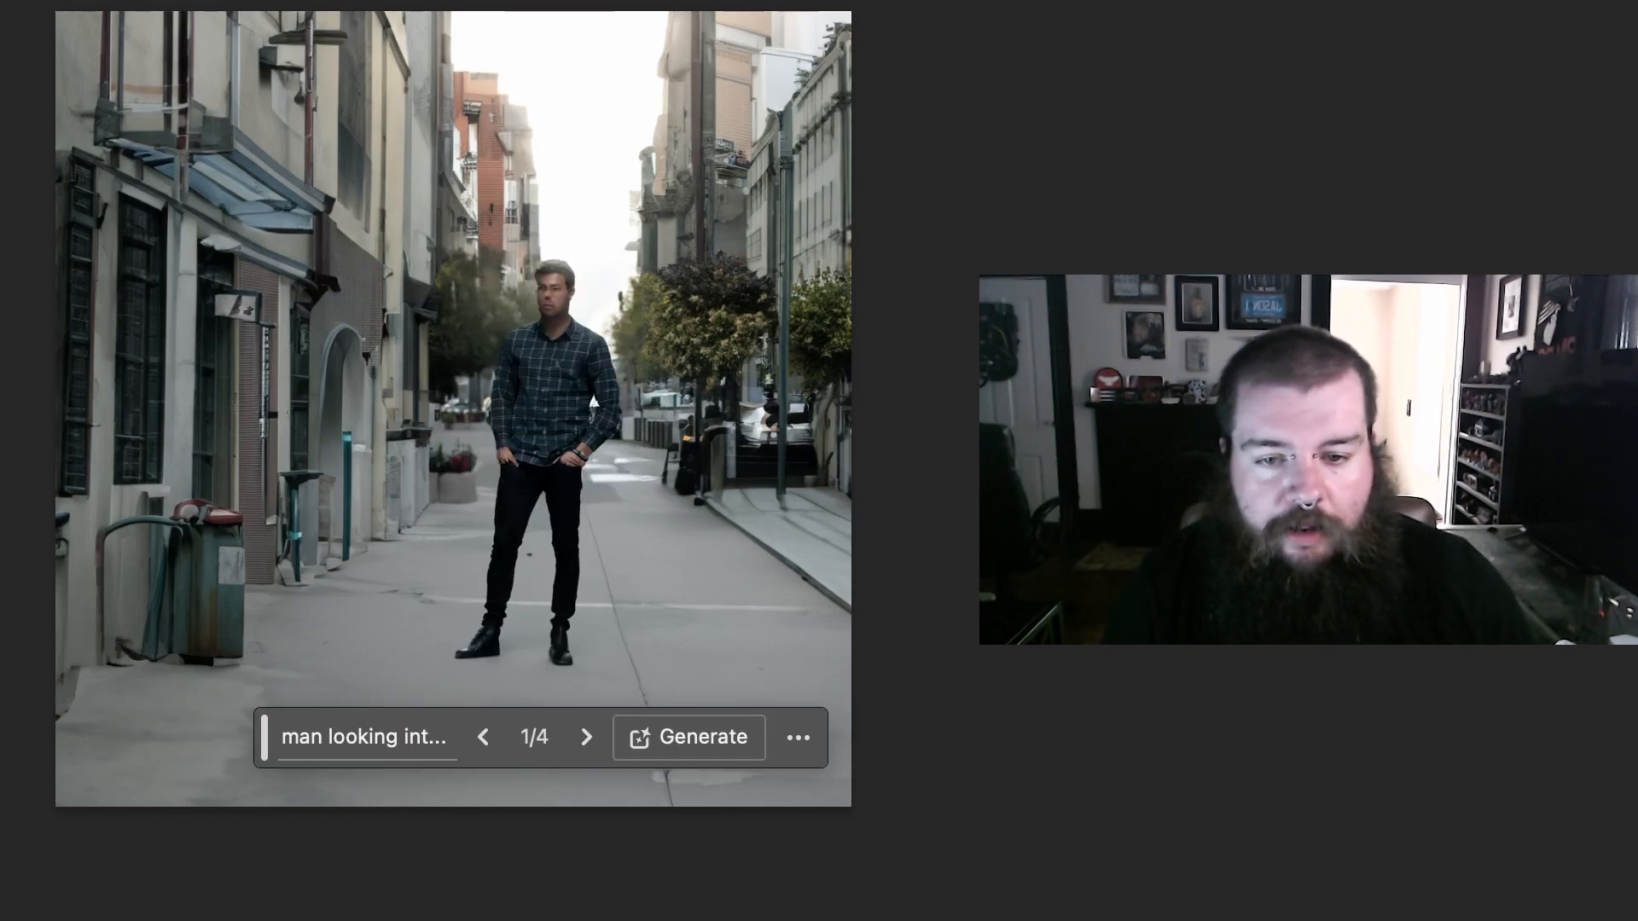
{"action": "left_click", "coordinate": [586, 738]}
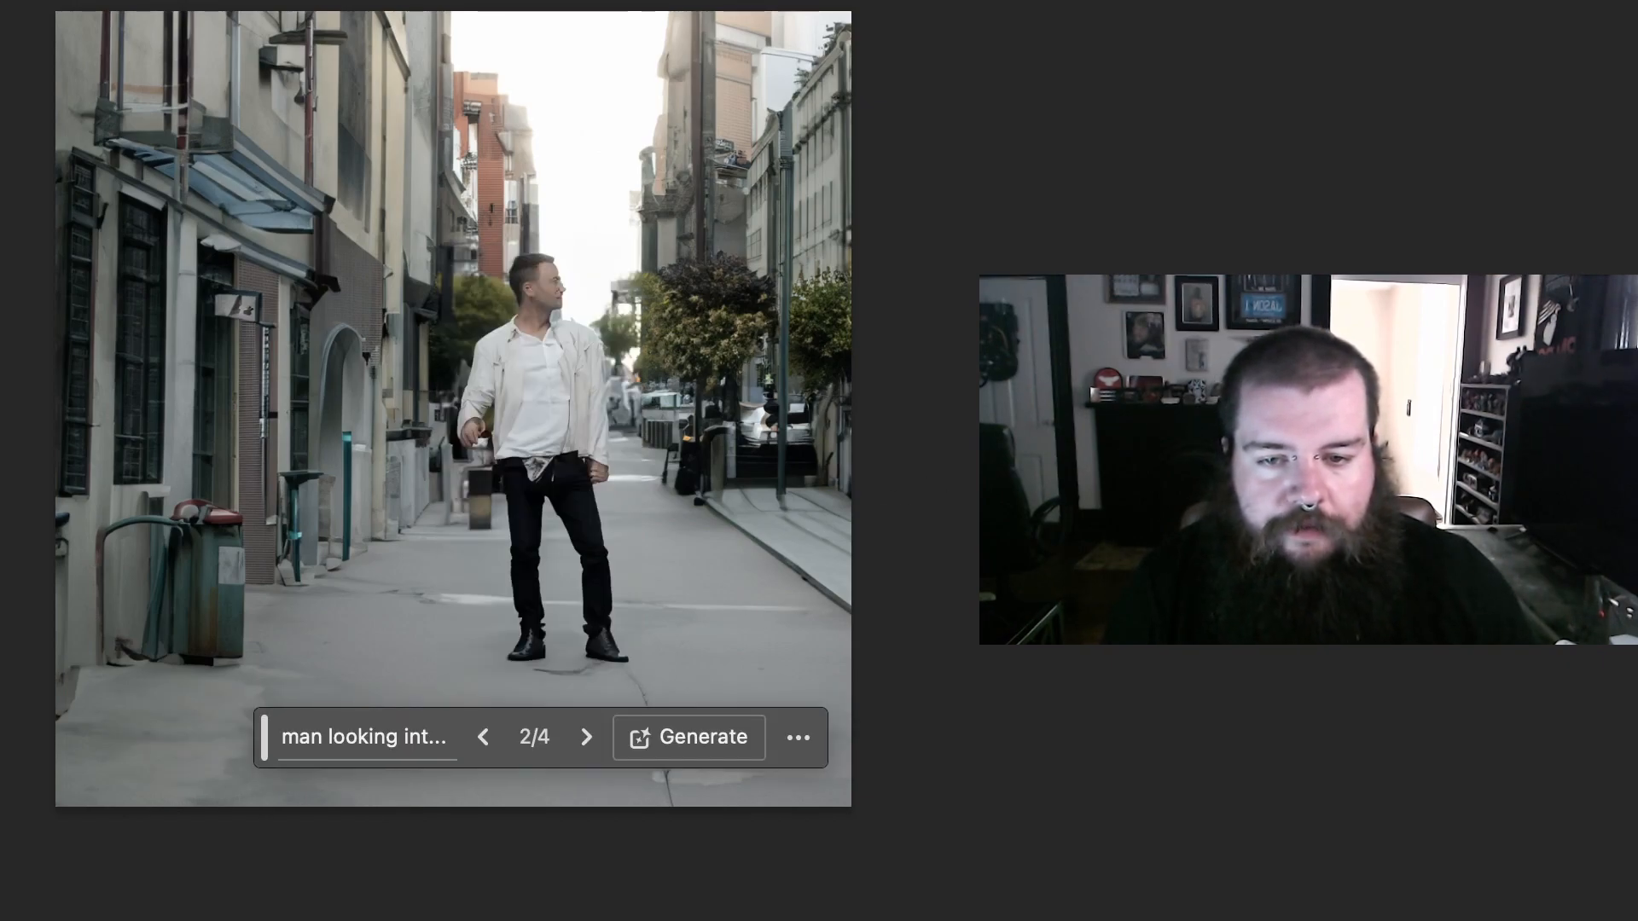
{"action": "left_click", "coordinate": [483, 737]}
Step: Generate a standing woman in a tall selection just right of the man in the plaid shirt, and choose the second variation
{"action": "left_click_drag", "start_coordinate": [587, 291], "coordinate": [745, 655]}
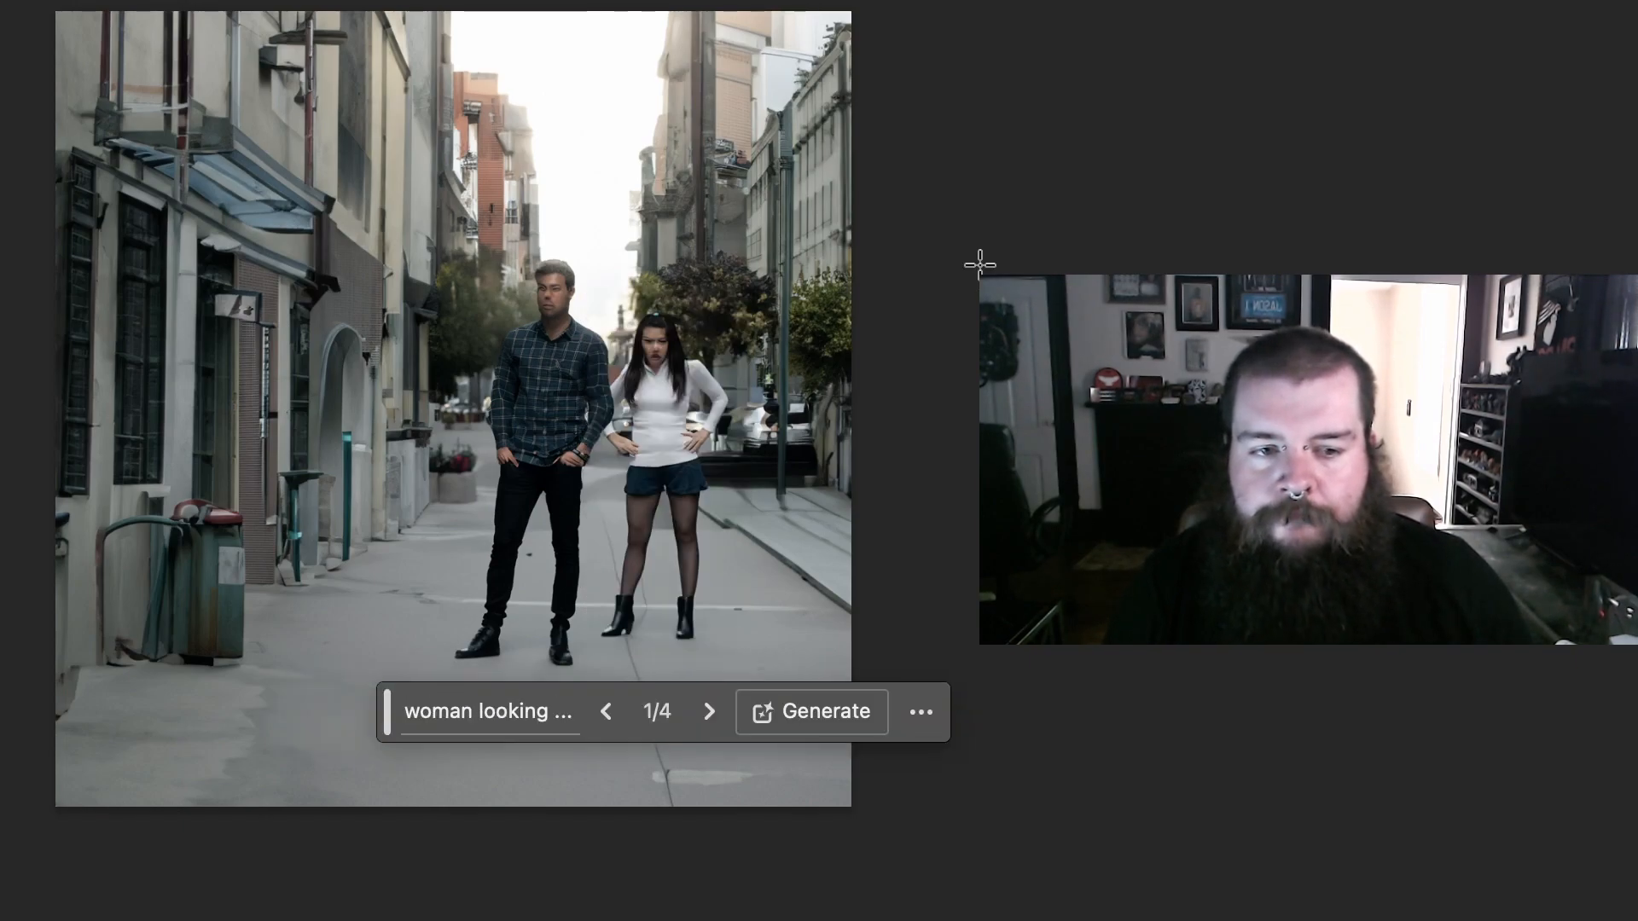
{"action": "left_click", "coordinate": [709, 712]}
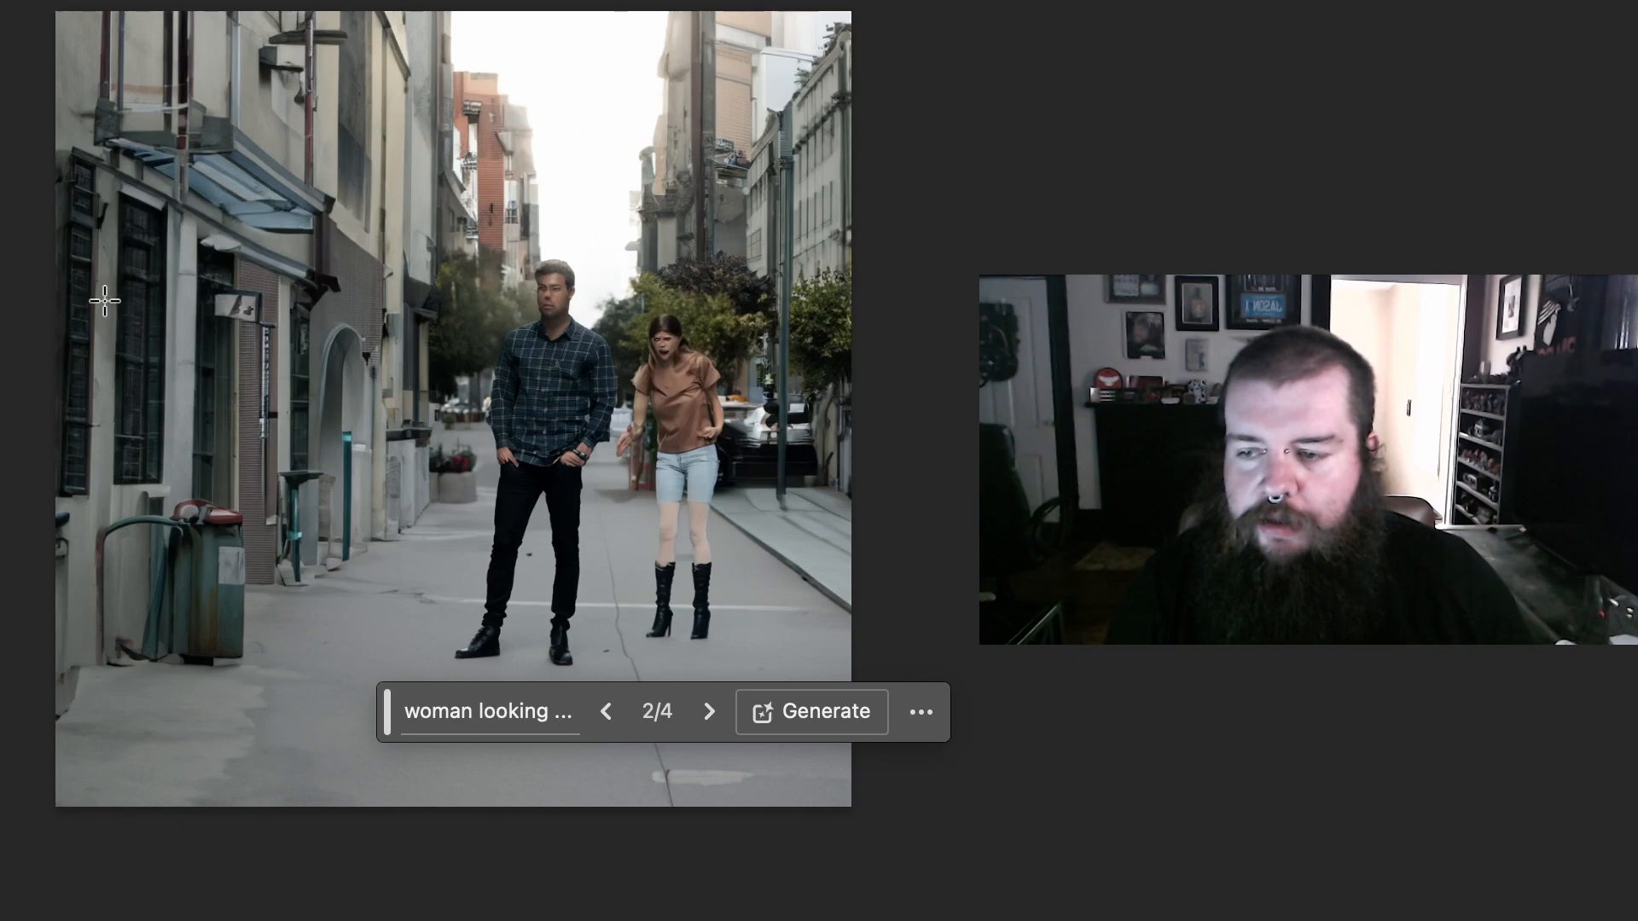
Step: Generate an "attractive woman" in a selection about 471 x 735 px over the left foreground, and switch to the next variation
{"action": "left_click_drag", "start_coordinate": [93, 267], "coordinate": [436, 901]}
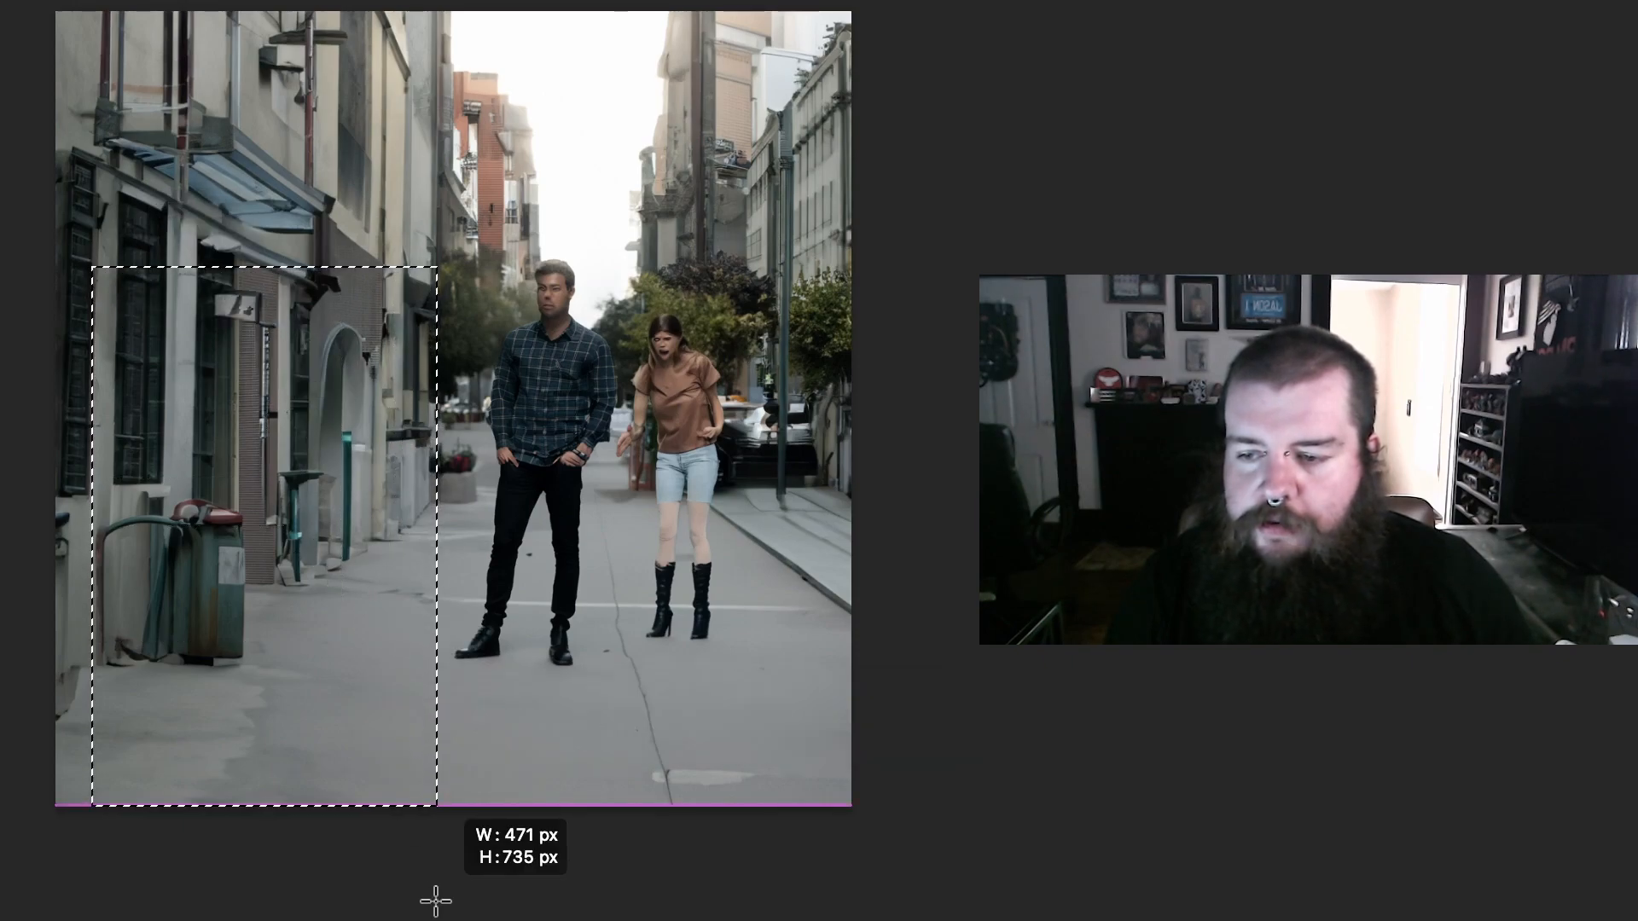
{"action": "left_click", "coordinate": [120, 864]}
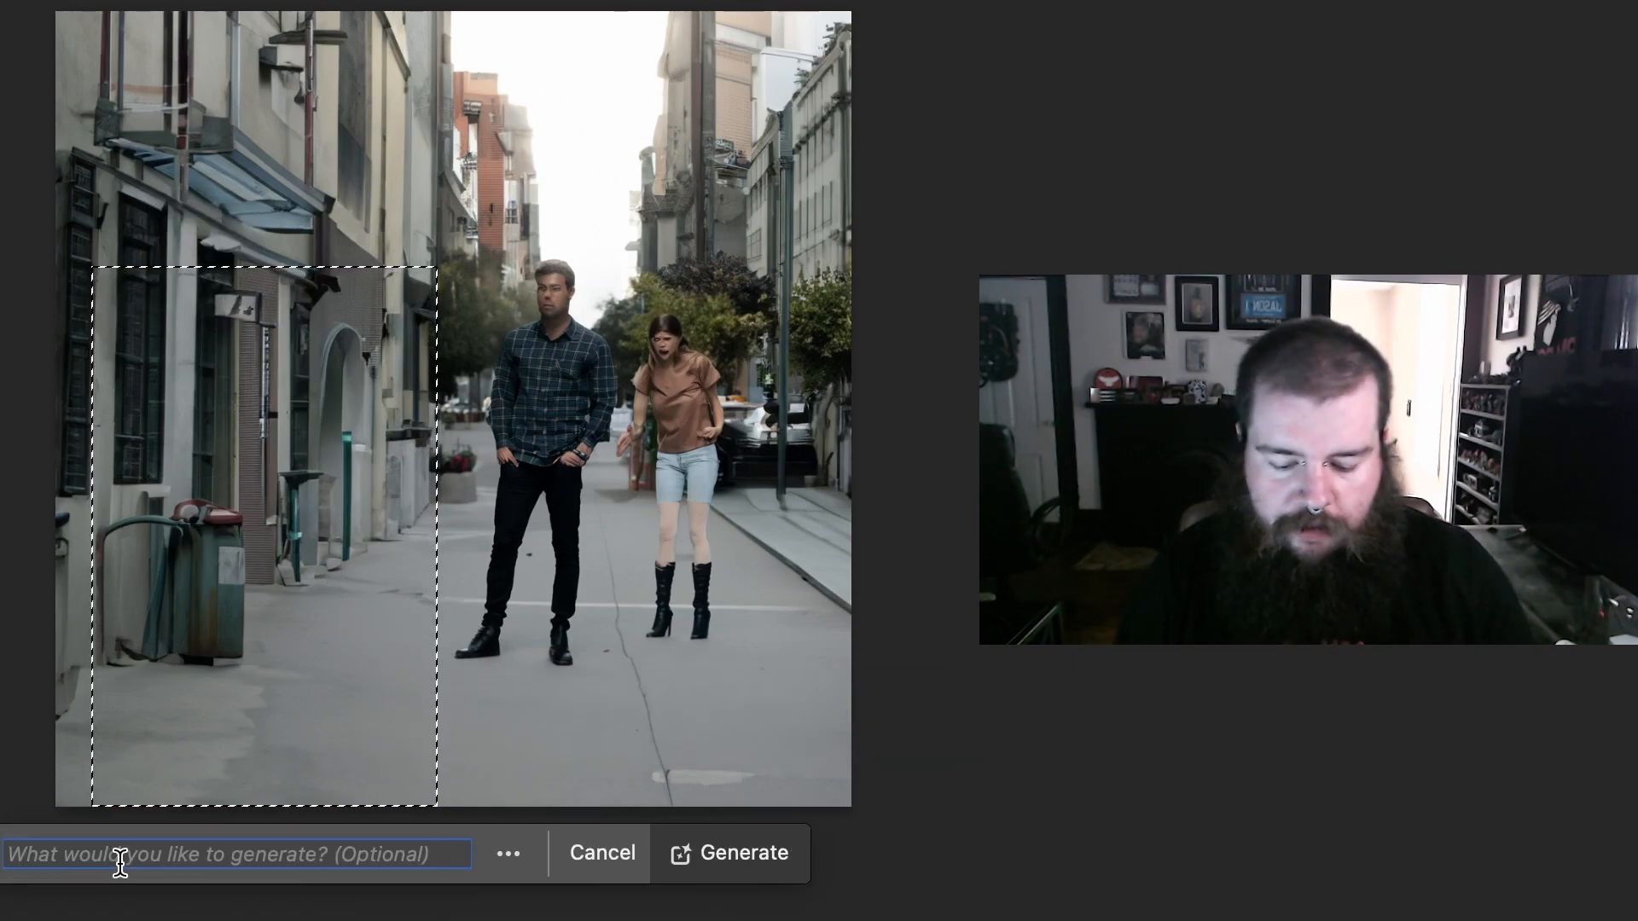
{"action": "type", "text": "attractive women"}
{"action": "key", "text": "Escape"}
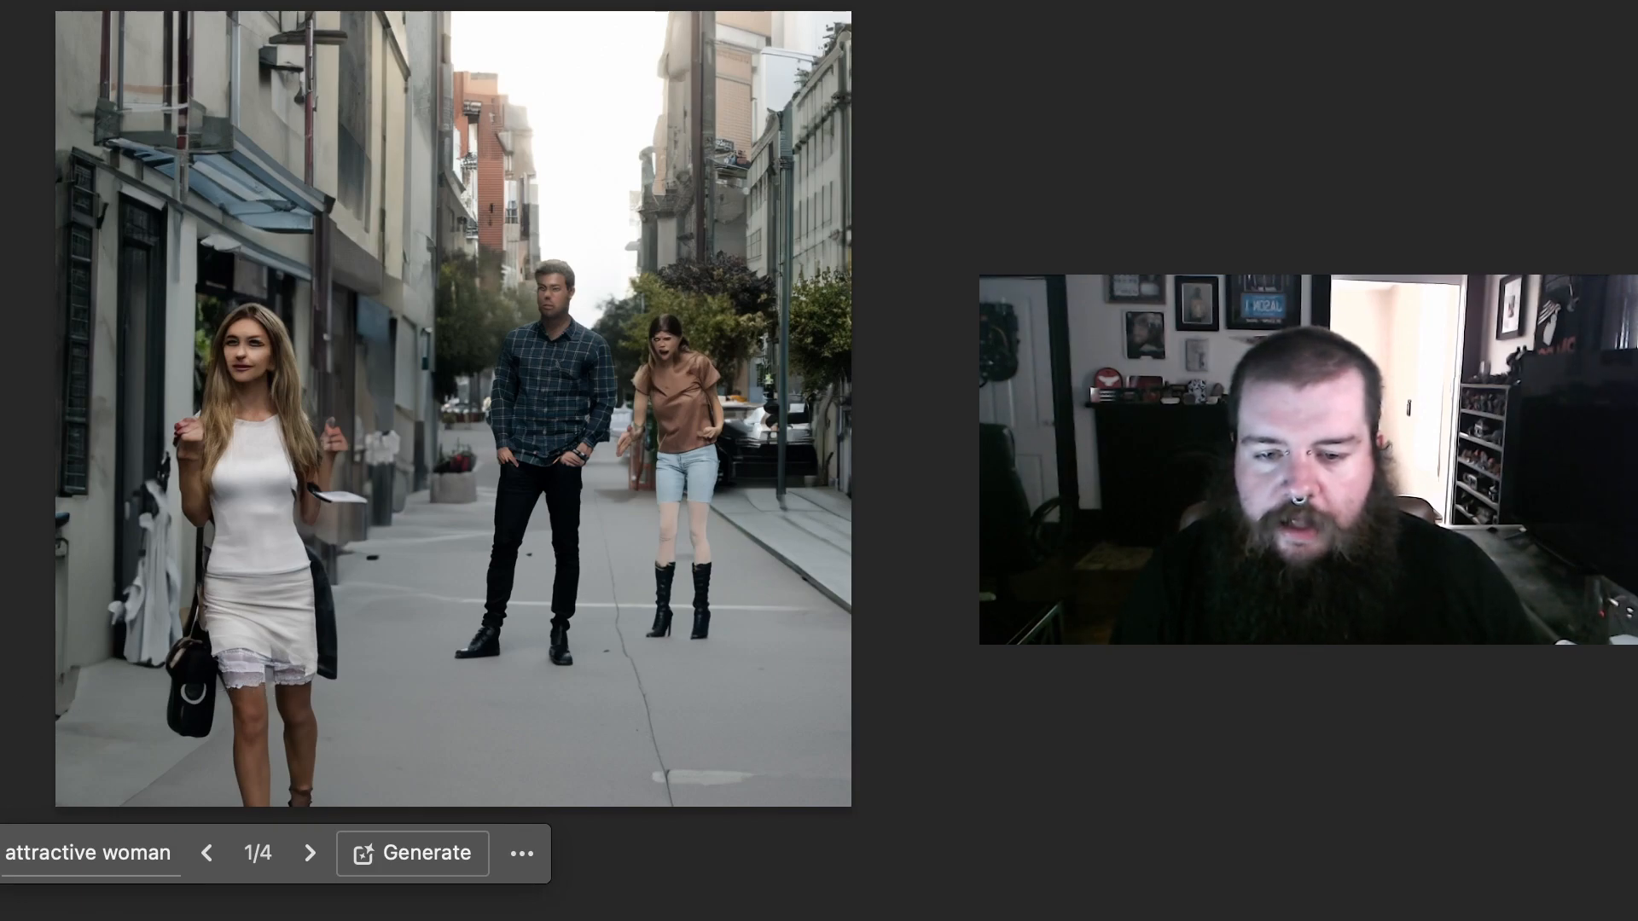
{"action": "left_click", "coordinate": [310, 853]}
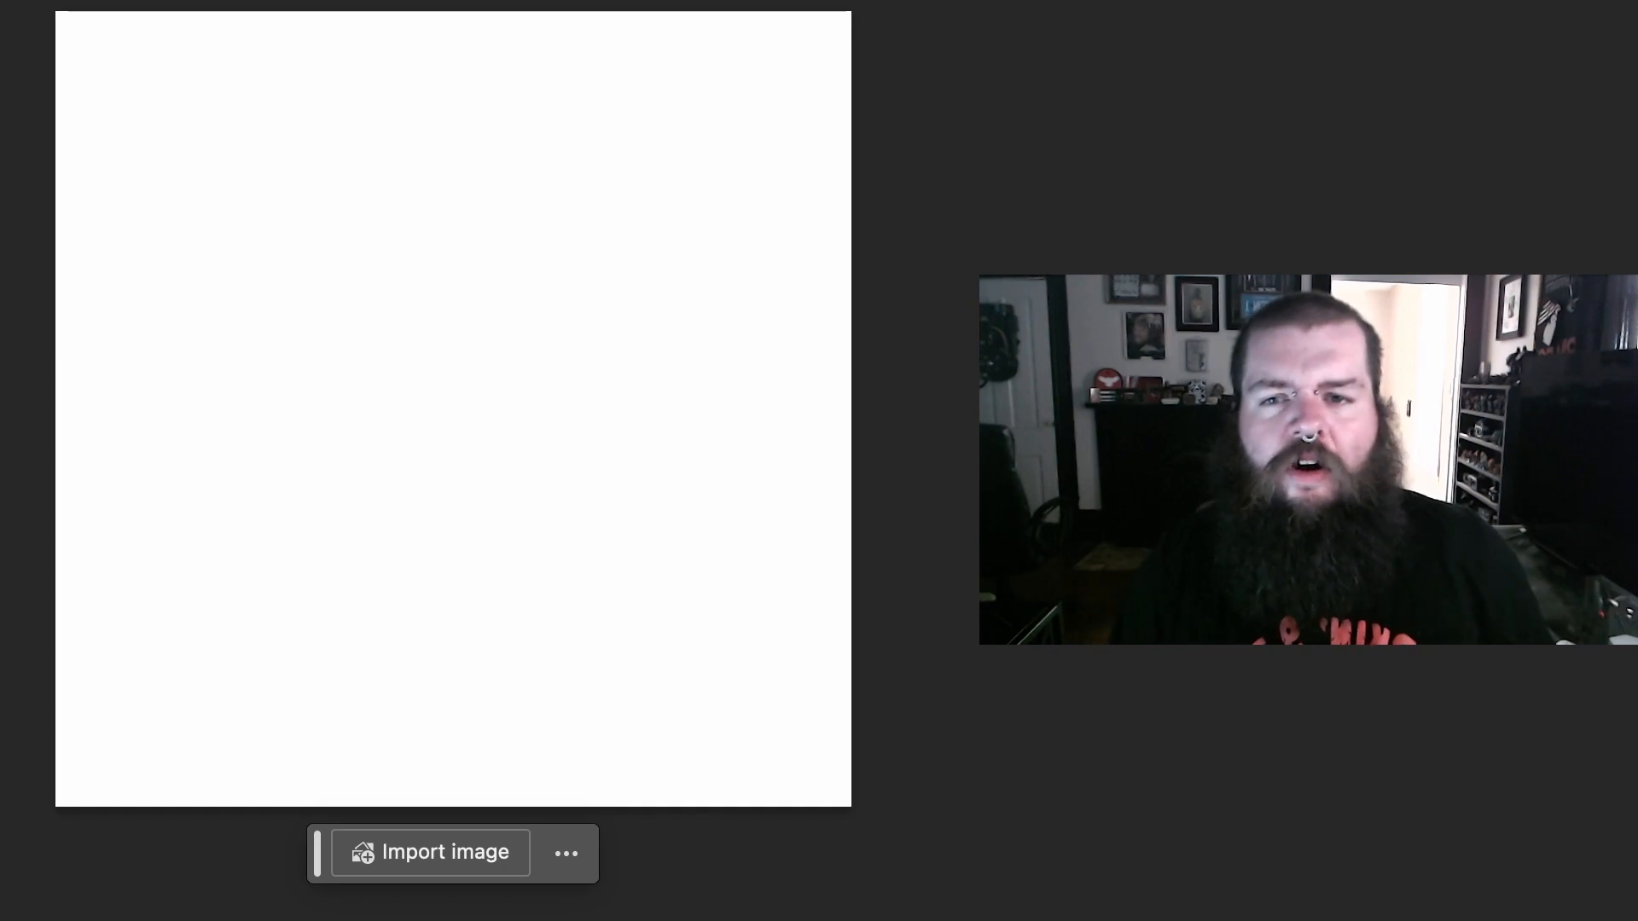
Step: Select the entire blank canvas and use Generative Fill to create a "snowy background"
{"action": "left_click_drag", "start_coordinate": [52, 10], "coordinate": [973, 885]}
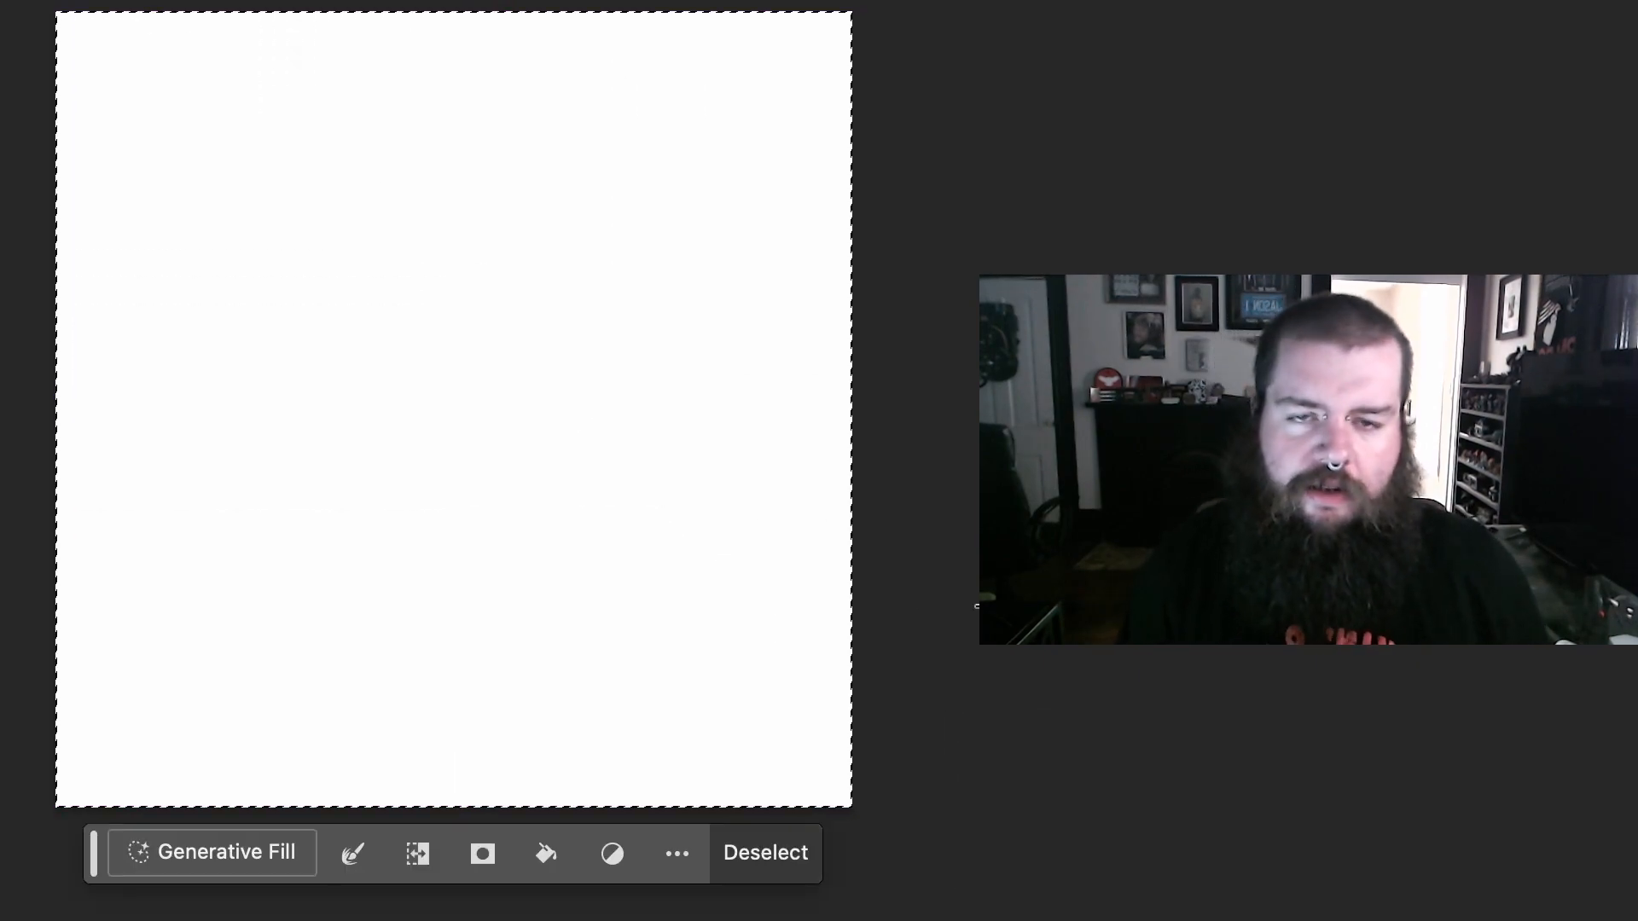
{"action": "left_click", "coordinate": [215, 853]}
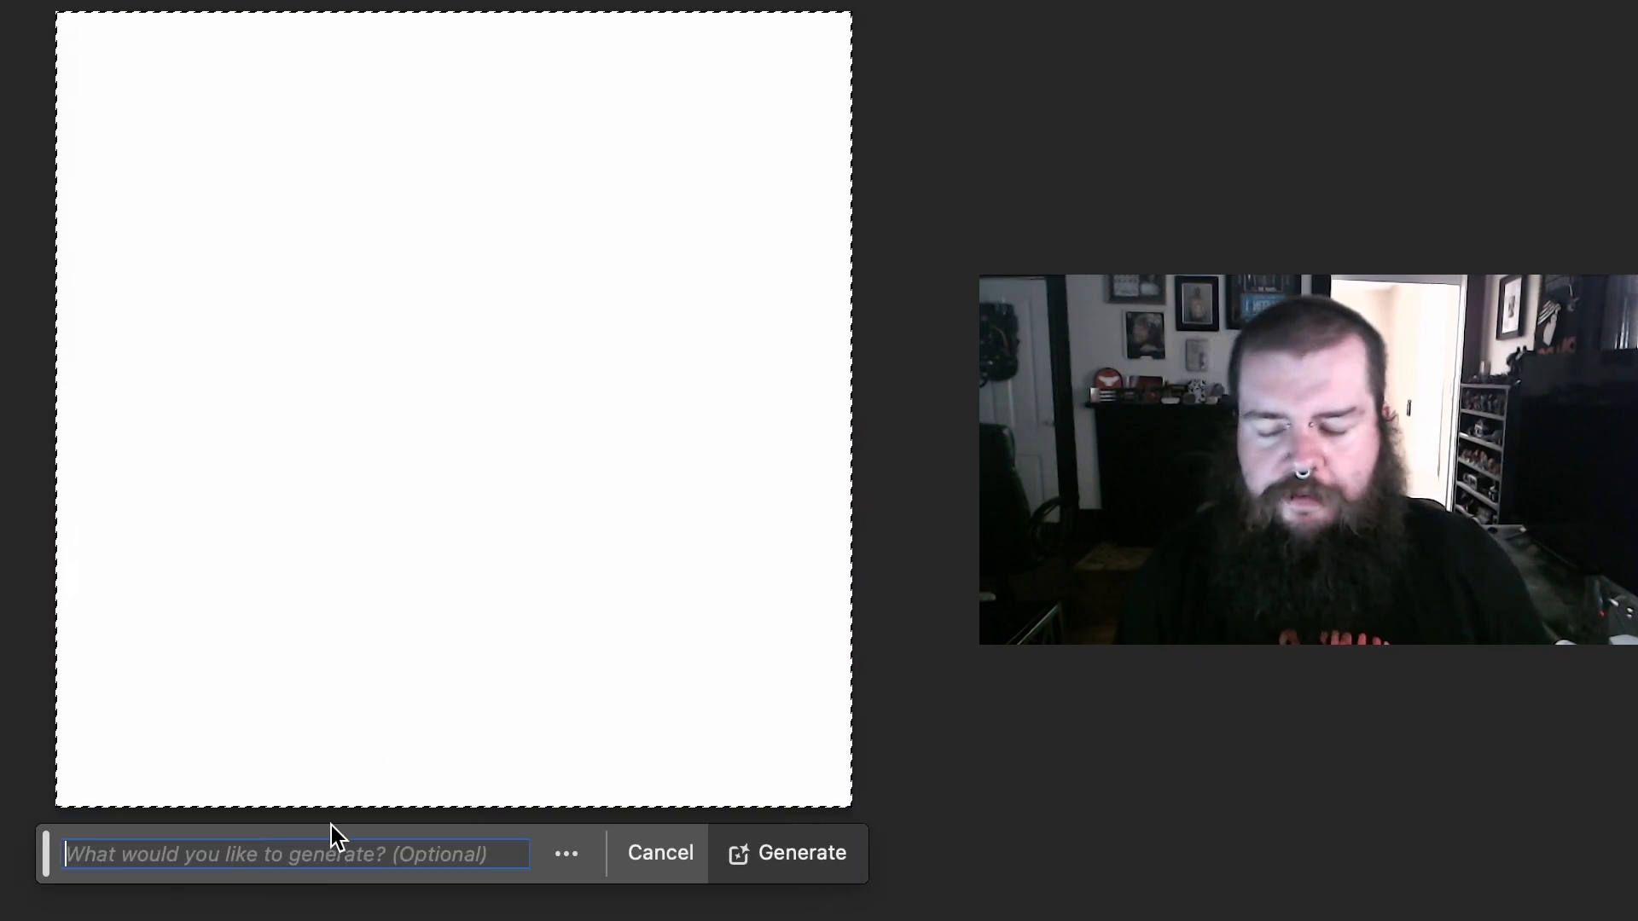
{"action": "type", "text": "dnoe"}
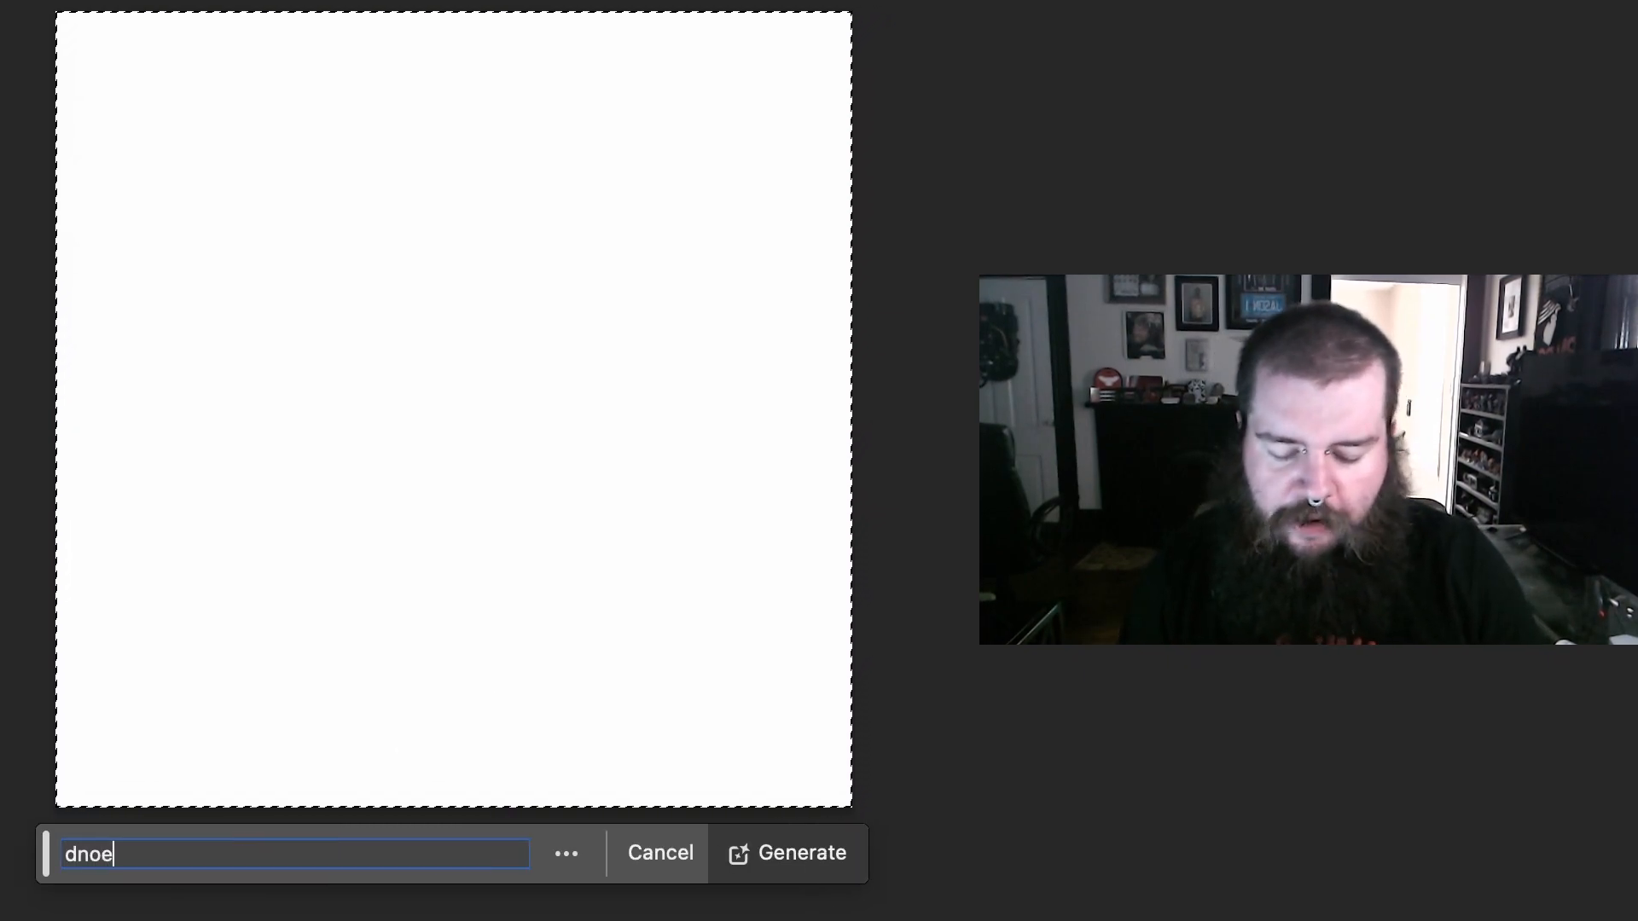
{"action": "type", "text": "y bea"}
{"action": "key", "text": "BackSpace"}
{"action": "key", "text": "BackSpace"}
{"action": "key", "text": "BackSpace"}
{"action": "key", "text": "BackSpace"}
{"action": "key", "text": "BackSpace"}
{"action": "key", "text": "BackSpace"}
{"action": "key", "text": "BackSpace"}
{"action": "key", "text": "BackSpace"}
{"action": "key", "text": "BackSpace"}
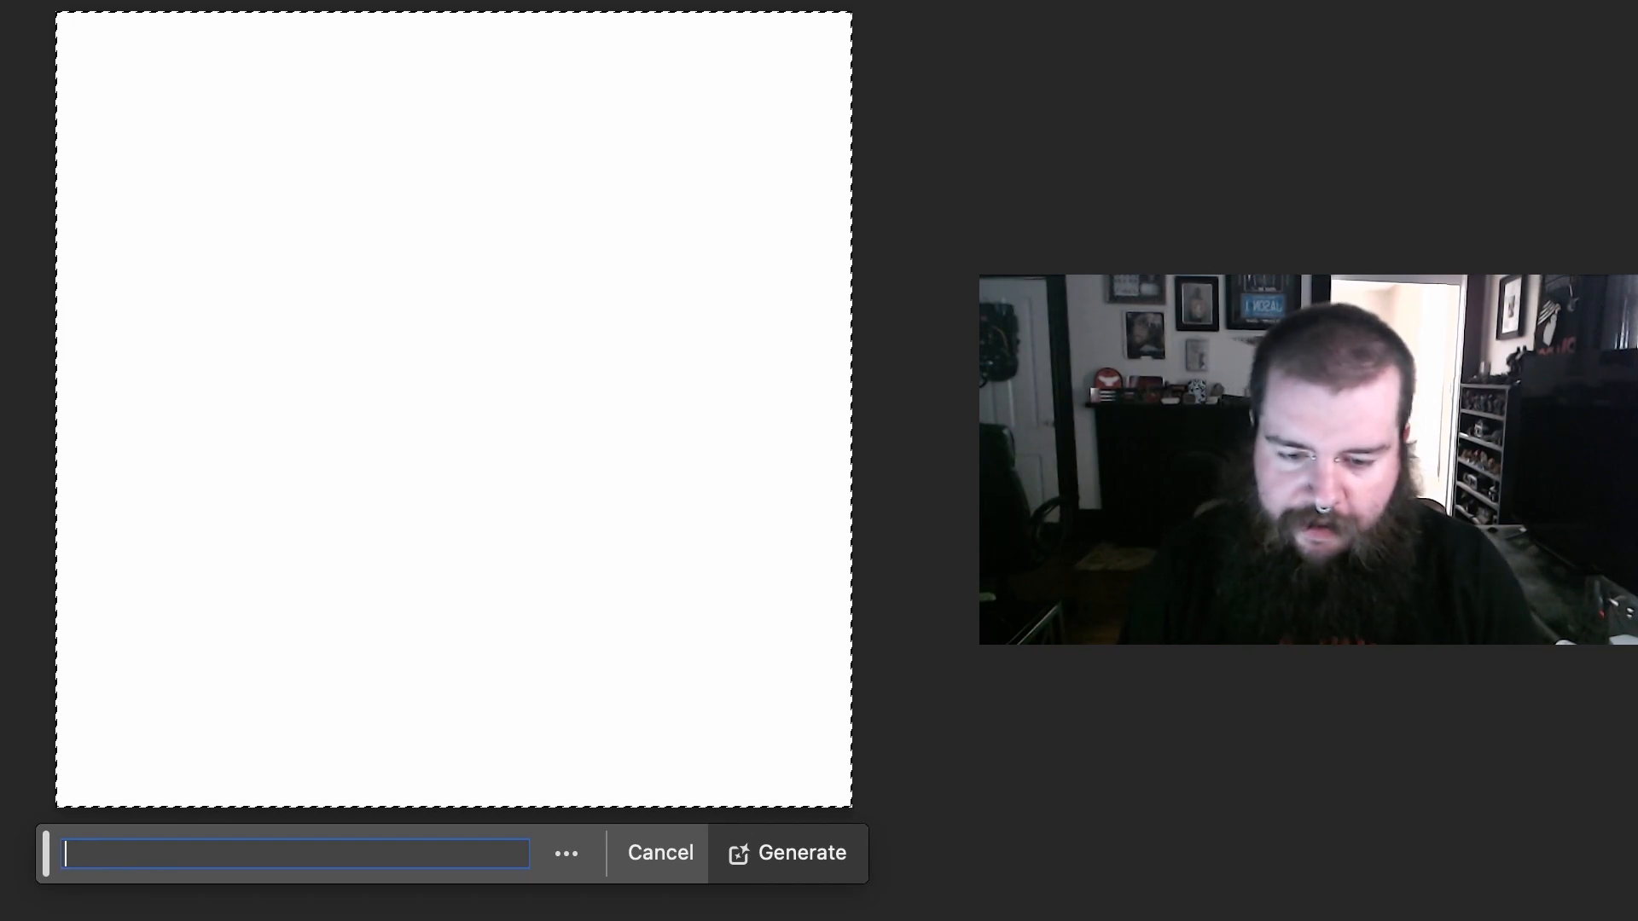
{"action": "type", "text": "snowy background"}
{"action": "key", "text": "Return"}
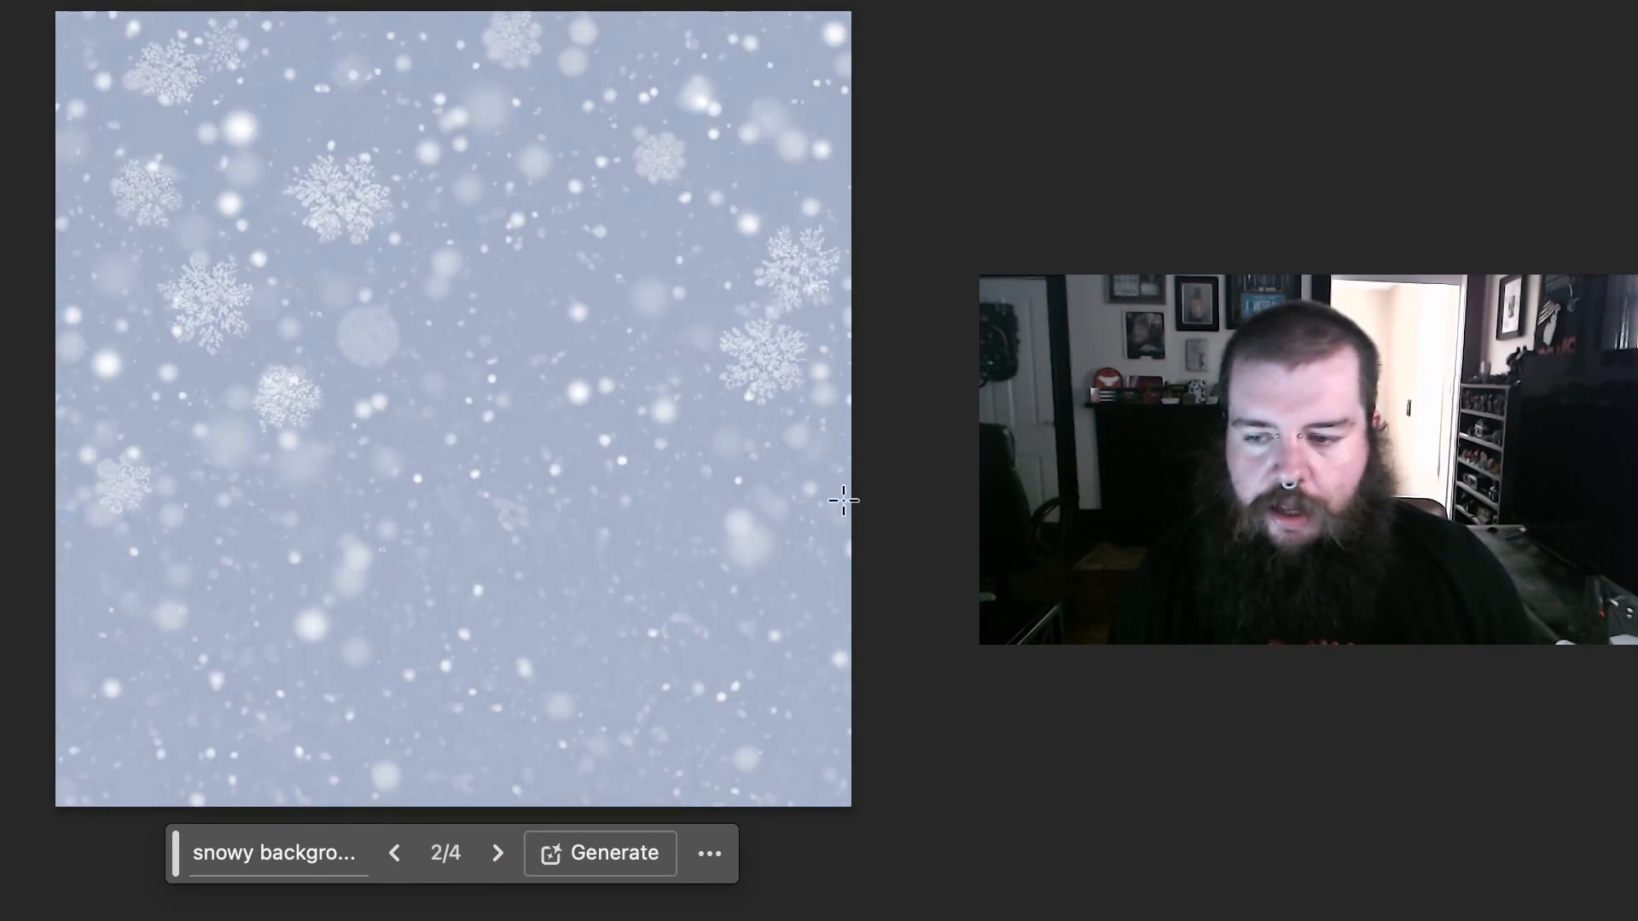
Step: Change the snowy background's prompt to "snowy trees", regenerate the fill, and switch to the second variation
{"action": "left_click", "coordinate": [293, 865]}
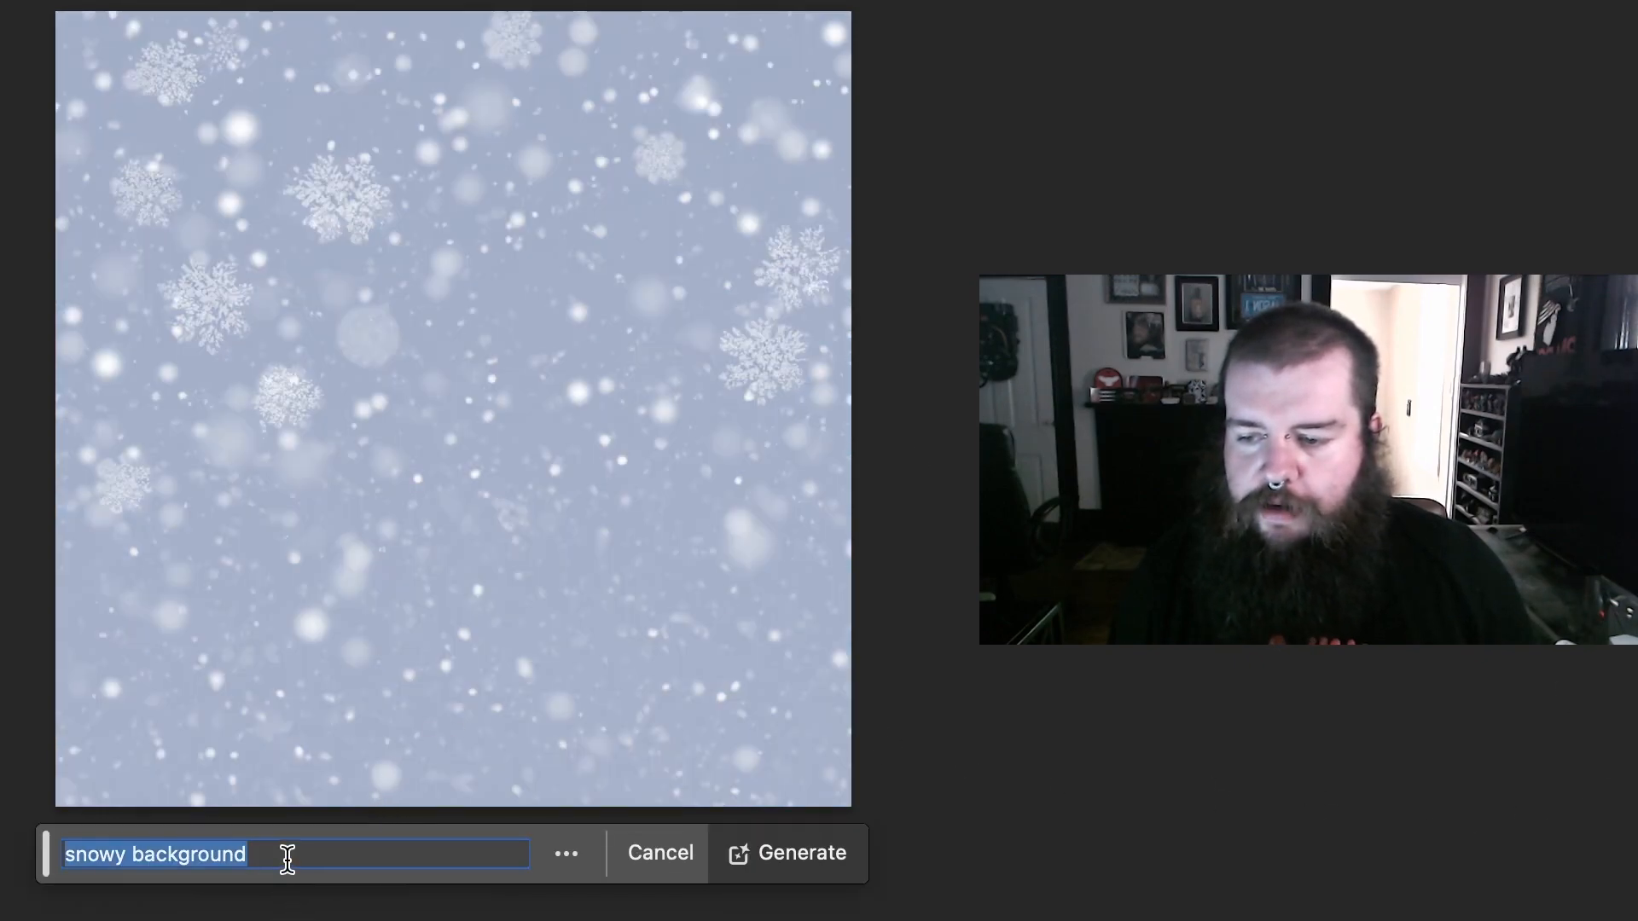
{"action": "double_click", "coordinate": [289, 861]}
{"action": "left_click", "coordinate": [314, 862]}
{"action": "key", "text": "super+a"}
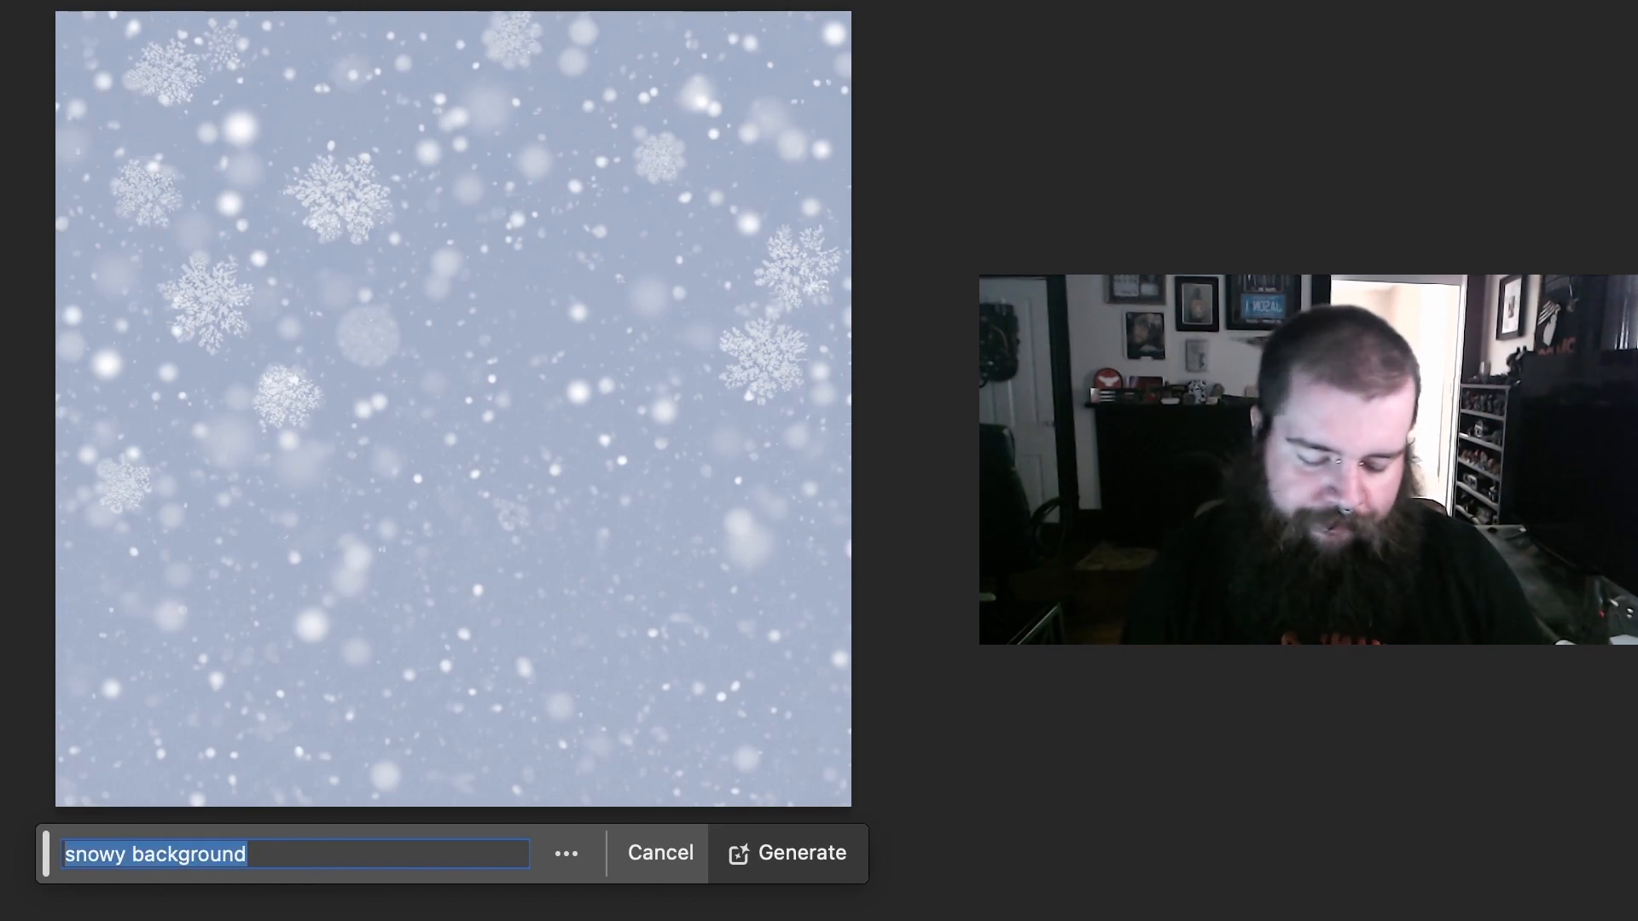
{"action": "type", "text": "snowy forere"}
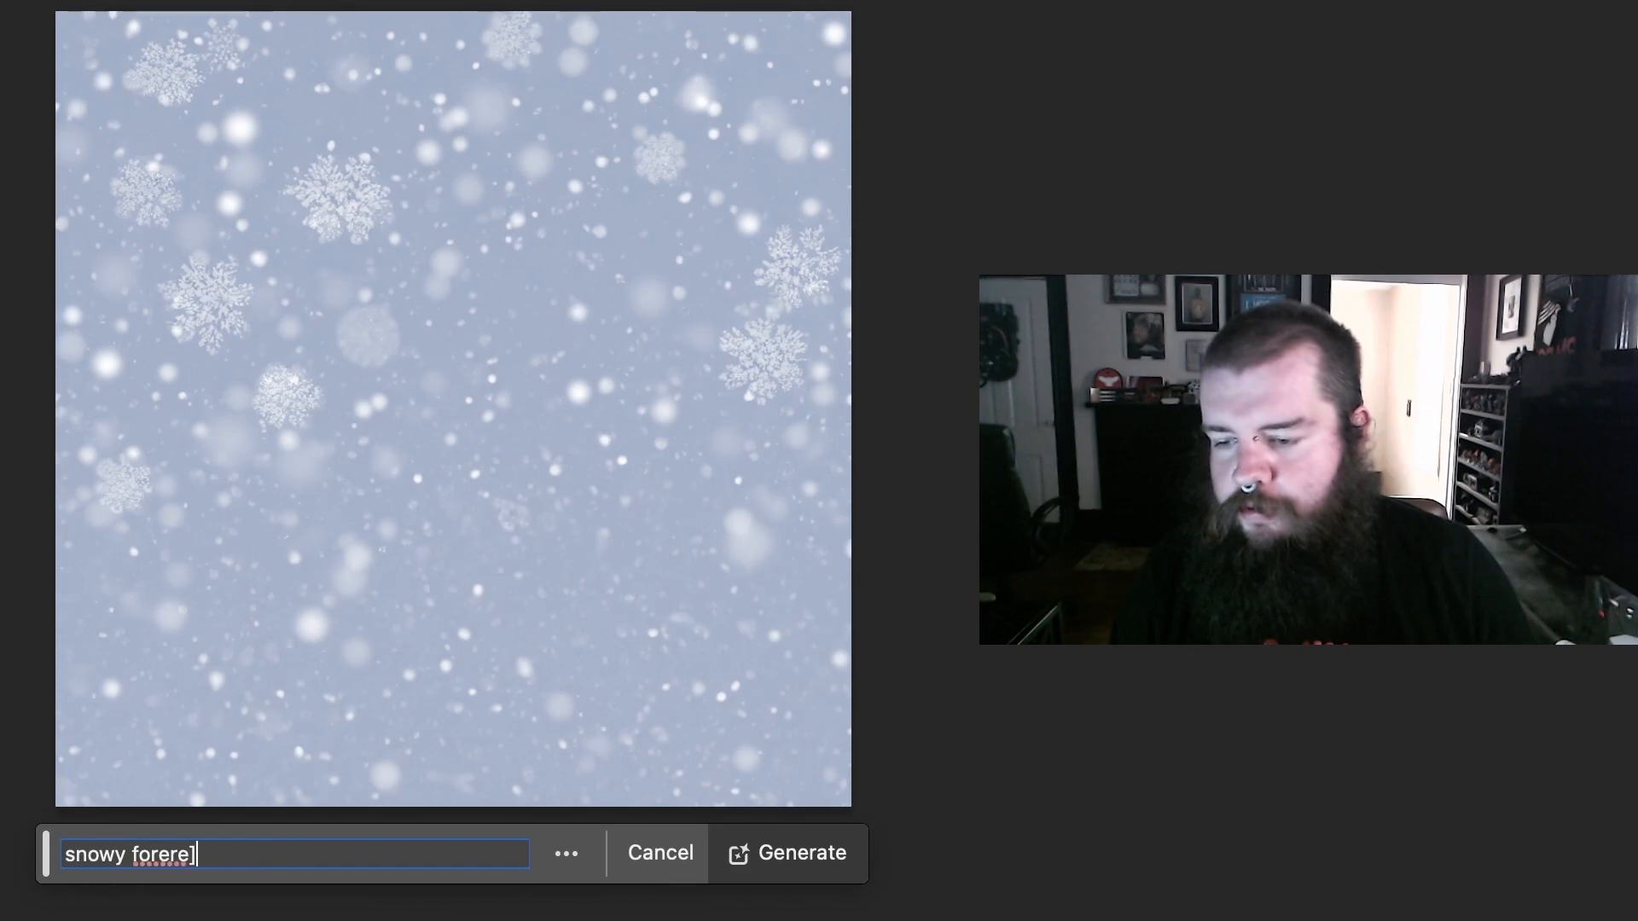
{"action": "key", "text": "BackSpace"}
{"action": "key", "text": "BackSpace"}
{"action": "key", "text": "BackSpace"}
{"action": "key", "text": "BackSpace"}
{"action": "key", "text": "BackSpace"}
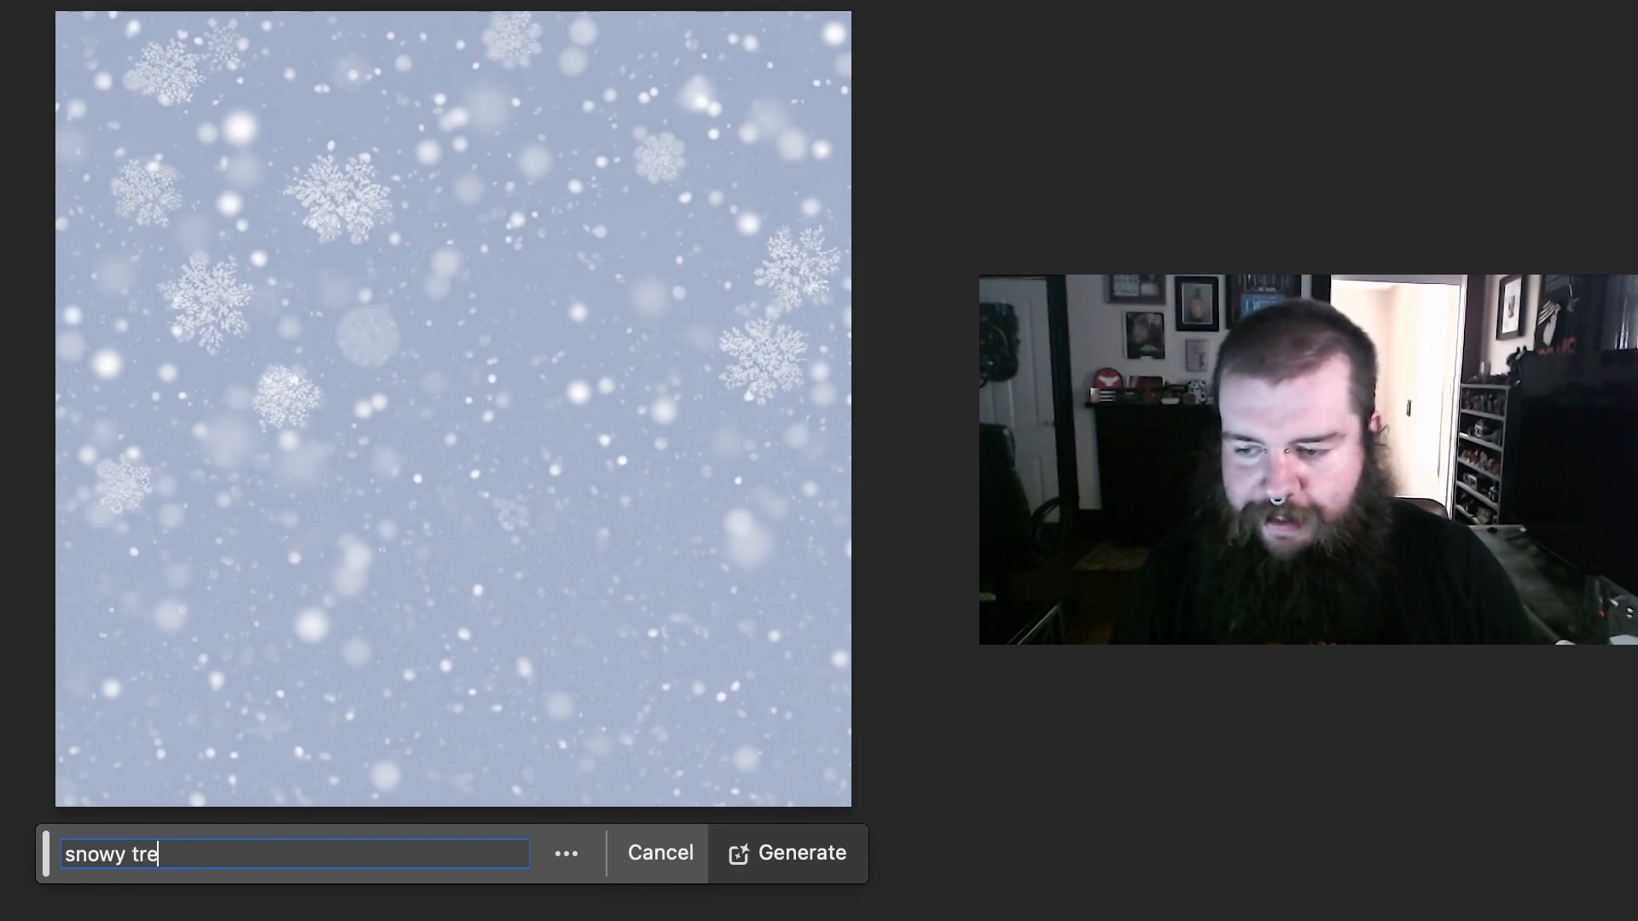
{"action": "type", "text": "trees"}
{"action": "key", "text": "Return"}
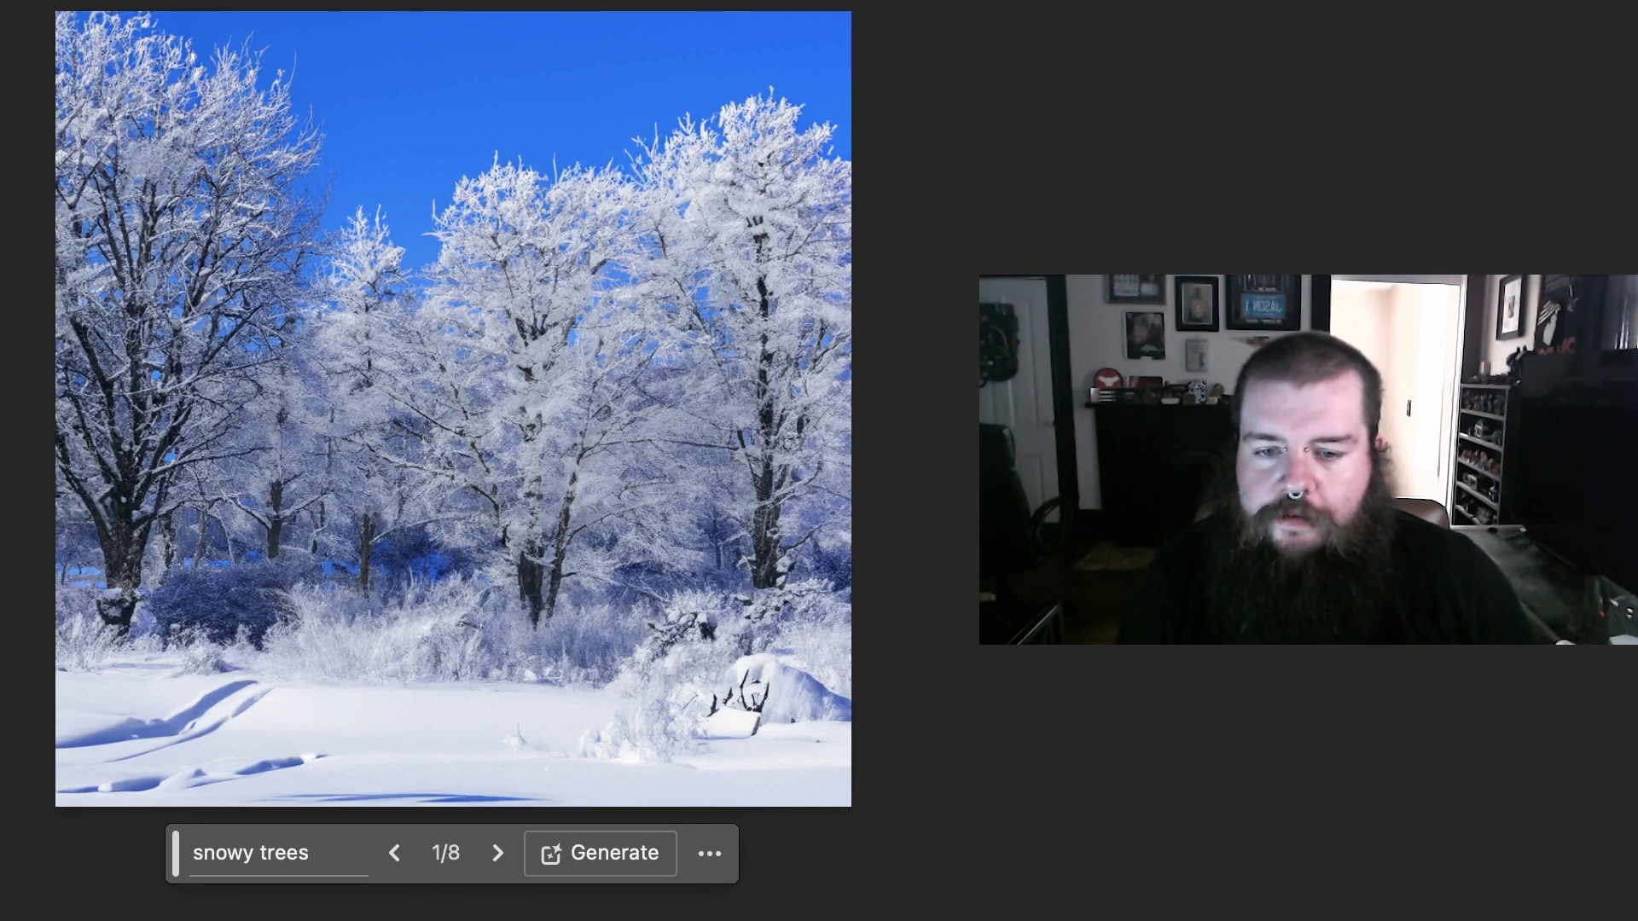
{"action": "left_click", "coordinate": [498, 853]}
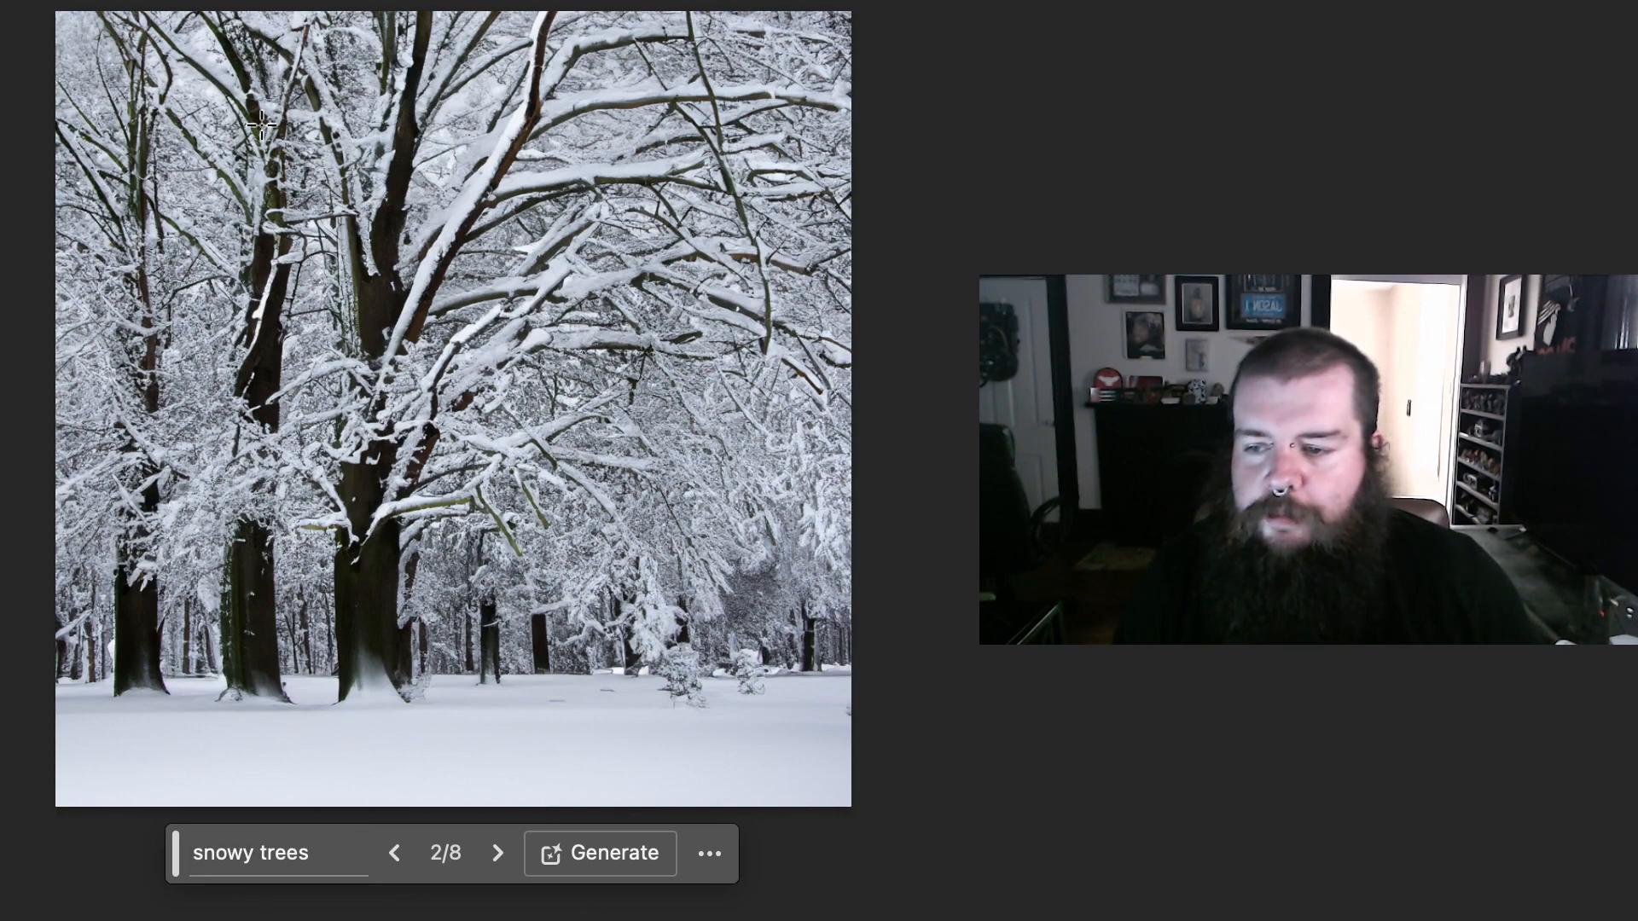
Step: Generate an "old man in a coat with mittens" in a large selection reaching from the upper branches to the canvas's lower edge
{"action": "left_click_drag", "start_coordinate": [205, 164], "coordinate": [747, 805]}
{"action": "left_click", "coordinate": [238, 864]}
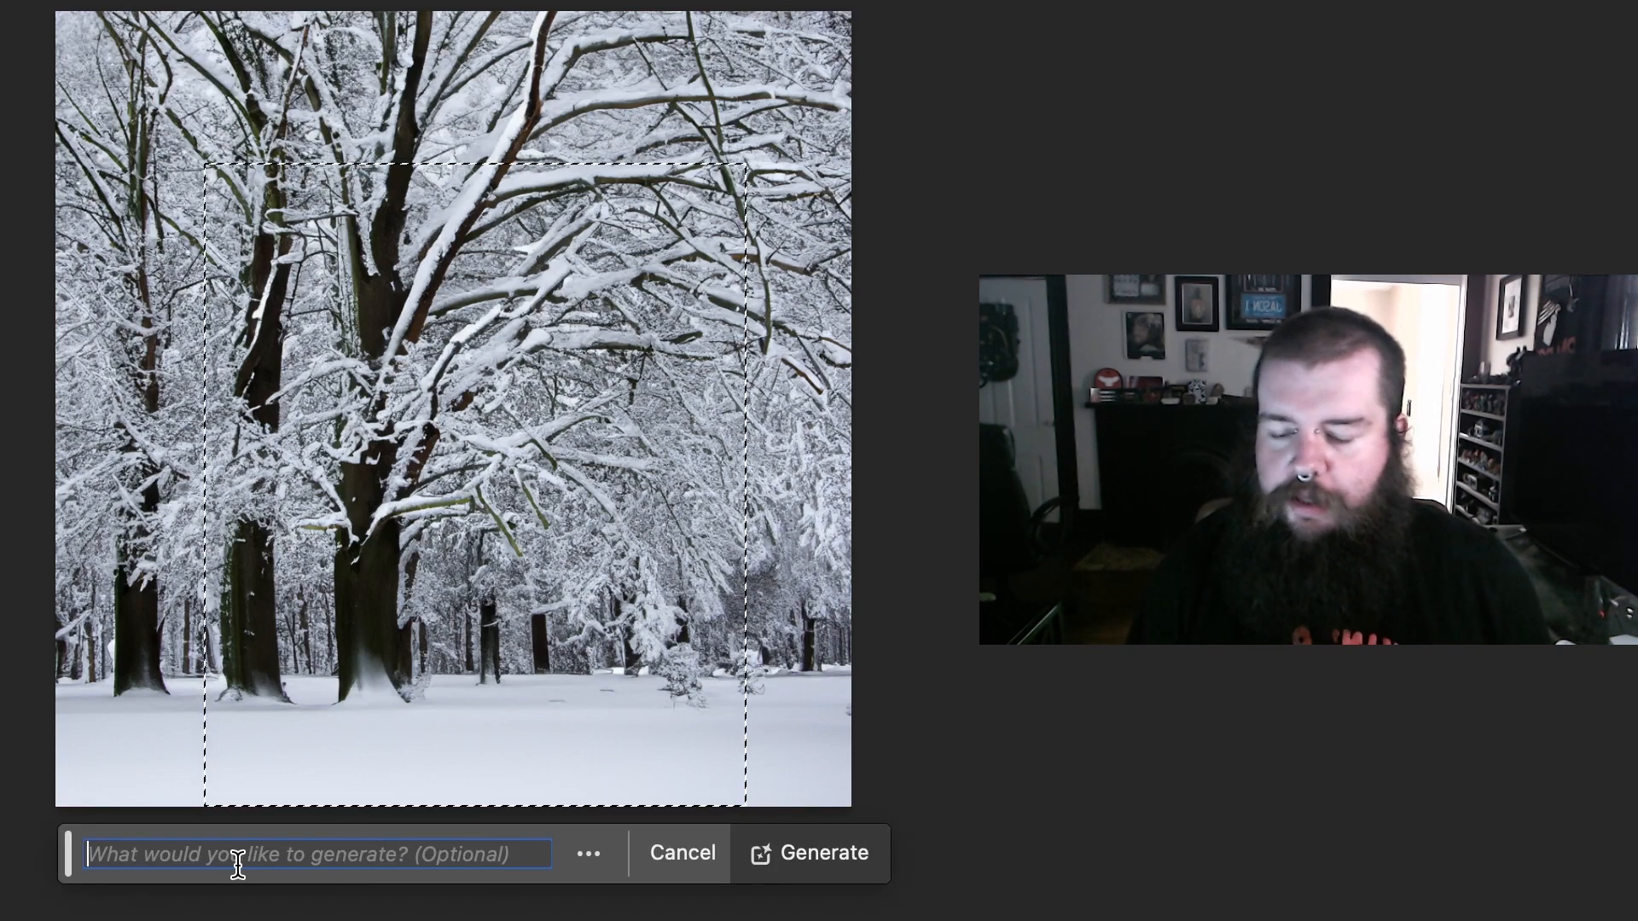
{"action": "type", "text": "olf msn"}
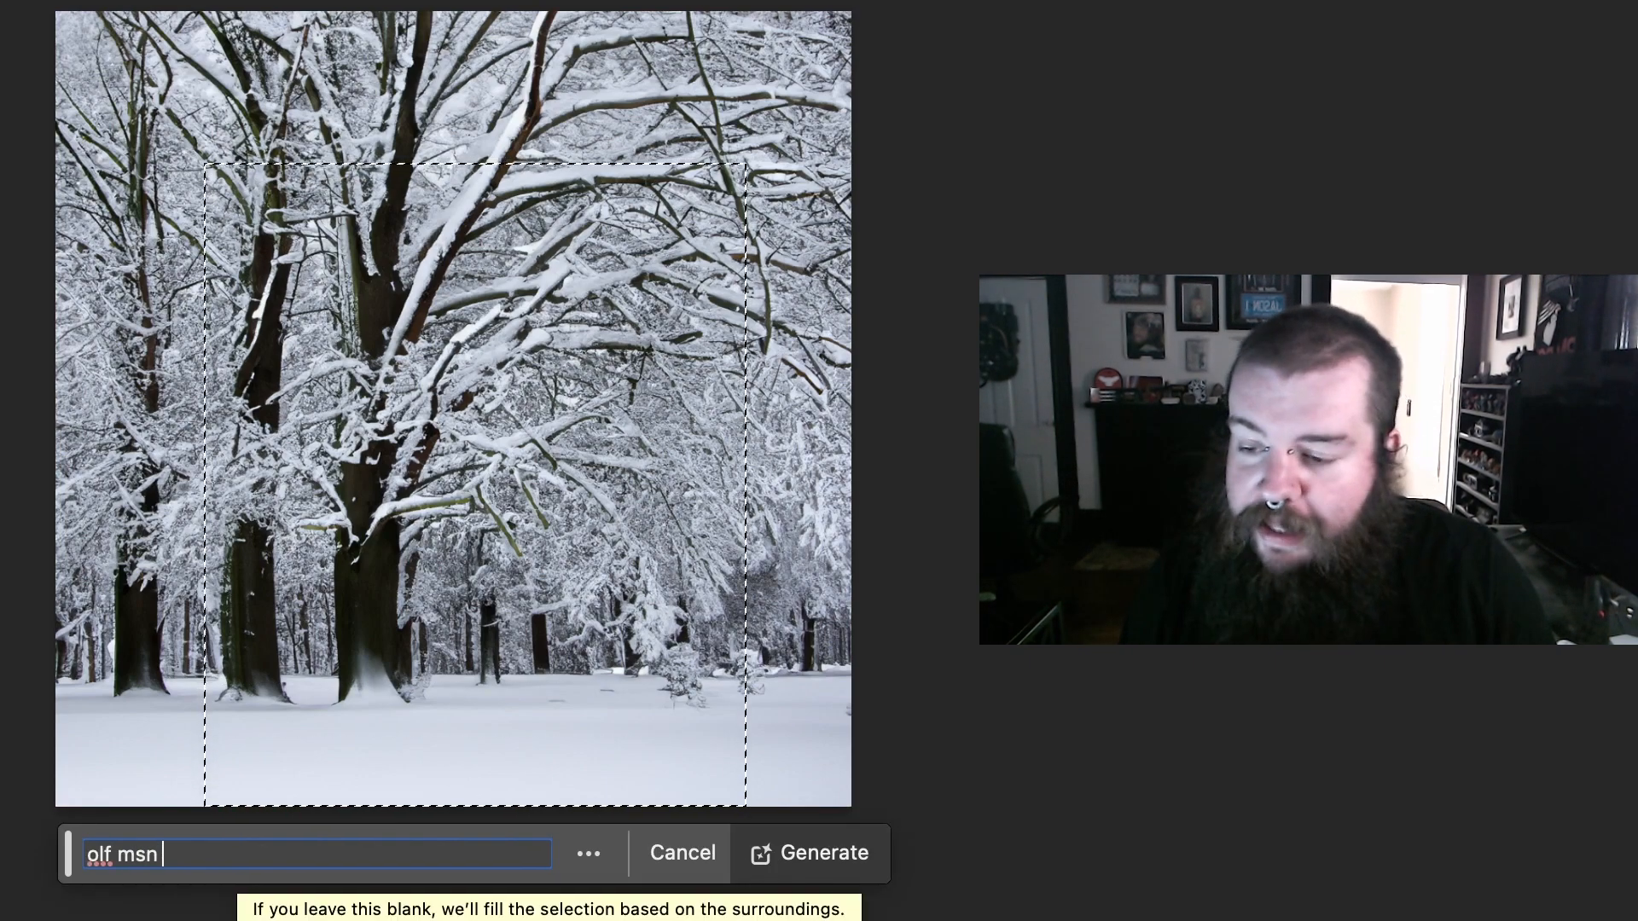
{"action": "key", "text": "BackSpace"}
{"action": "key", "text": "BackSpace"}
{"action": "key", "text": "BackSpace"}
{"action": "key", "text": "BackSpace"}
{"action": "key", "text": "BackSpace"}
{"action": "key", "text": "BackSpace"}
{"action": "key", "text": "BackSpace"}
{"action": "type", "text": "ld man in a coat with mitten"}
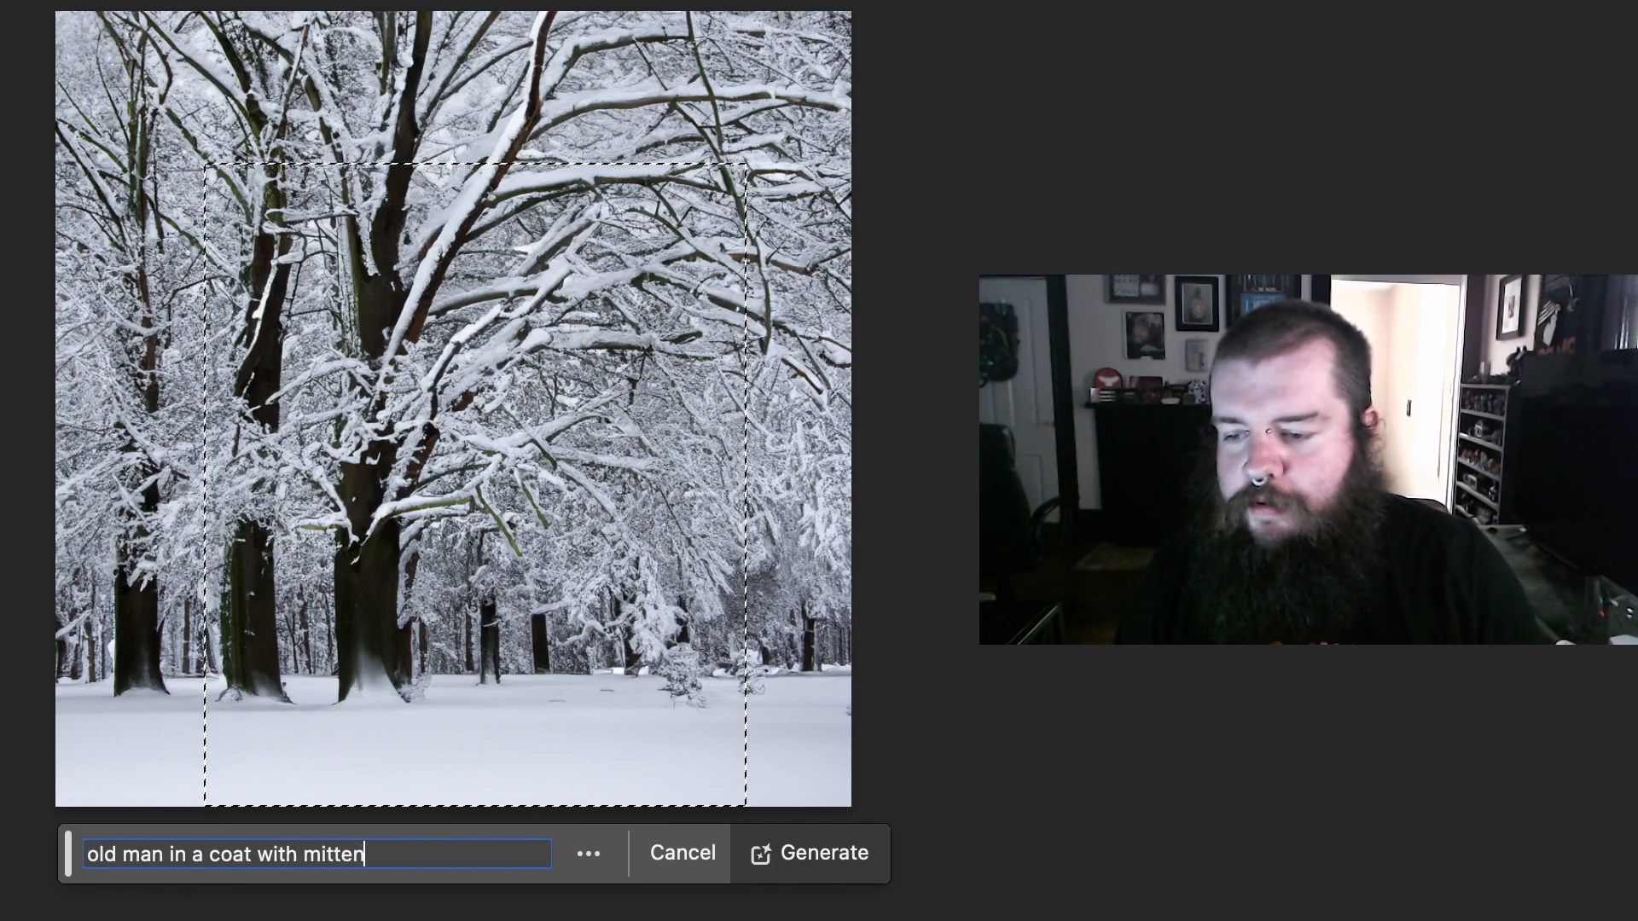
{"action": "type", "text": "s"}
{"action": "key", "text": "Return"}
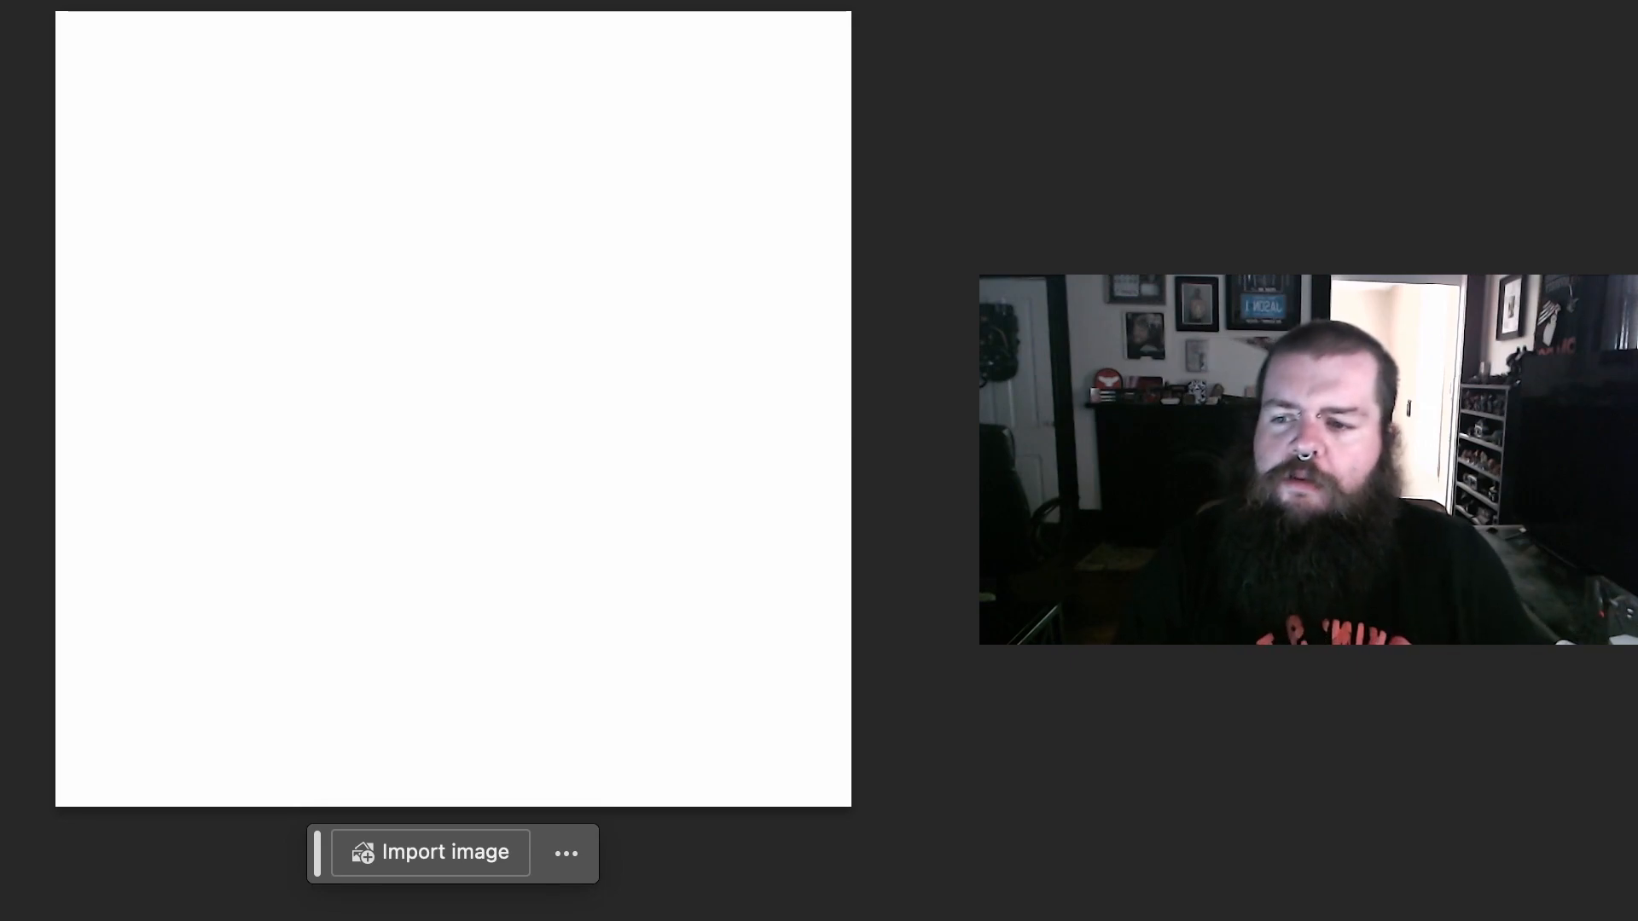
Step: Select the entire blank canvas, generate an "empty room" with Generative Fill, and keep the first variation after comparing it with the second
{"action": "left_click_drag", "start_coordinate": [56, 12], "coordinate": [853, 807]}
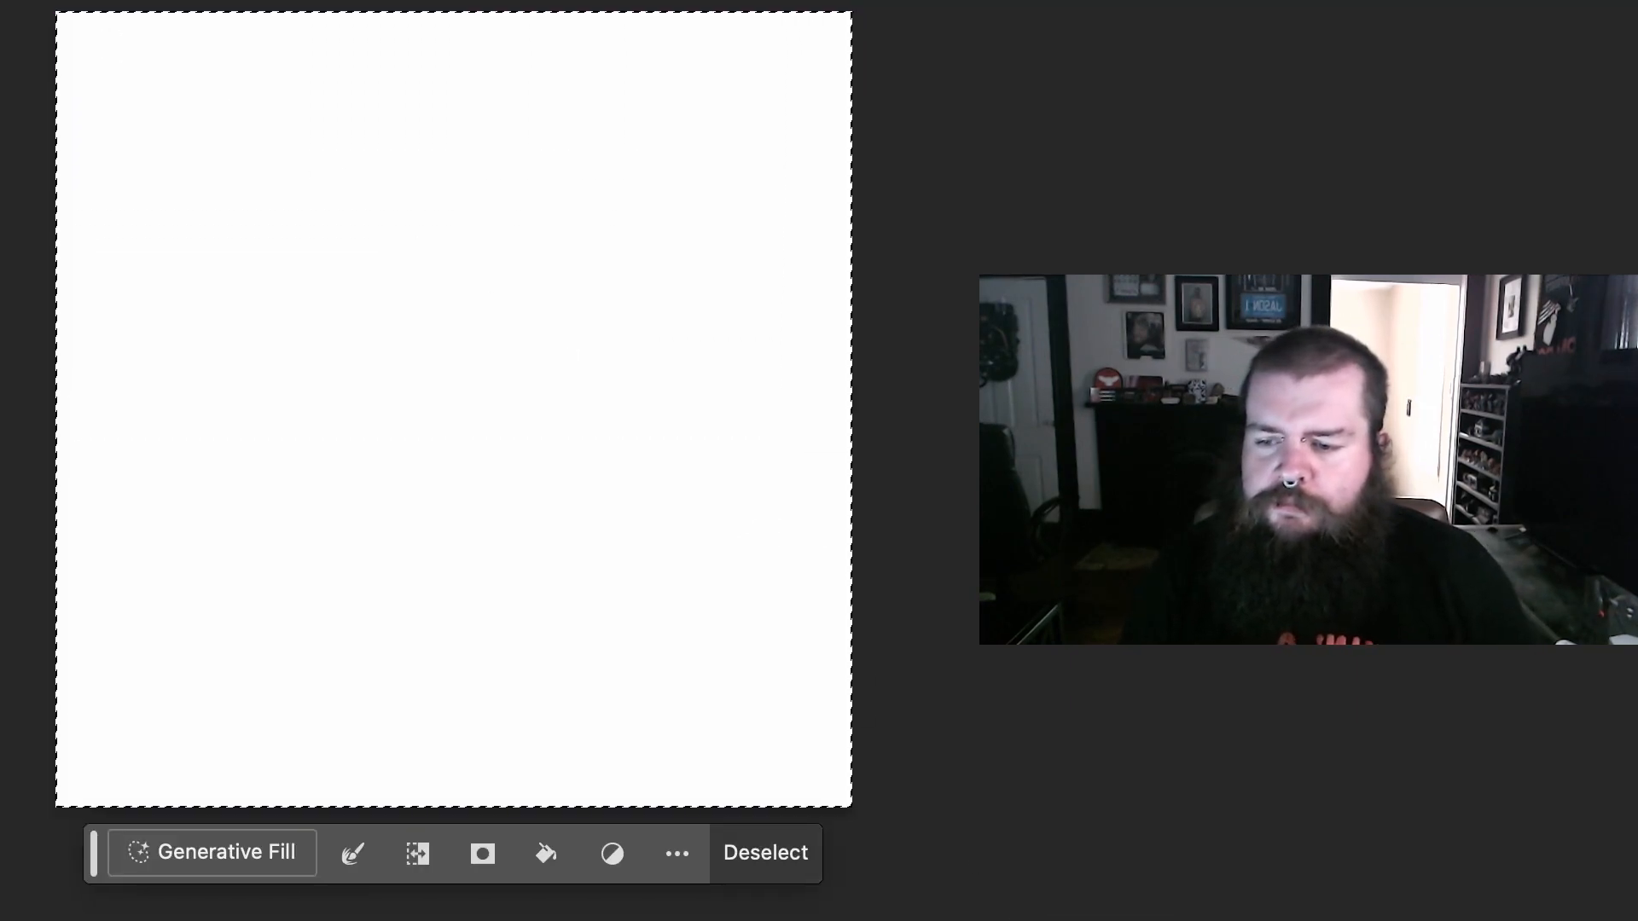
{"action": "left_click", "coordinate": [129, 853]}
{"action": "type", "text": "e"}
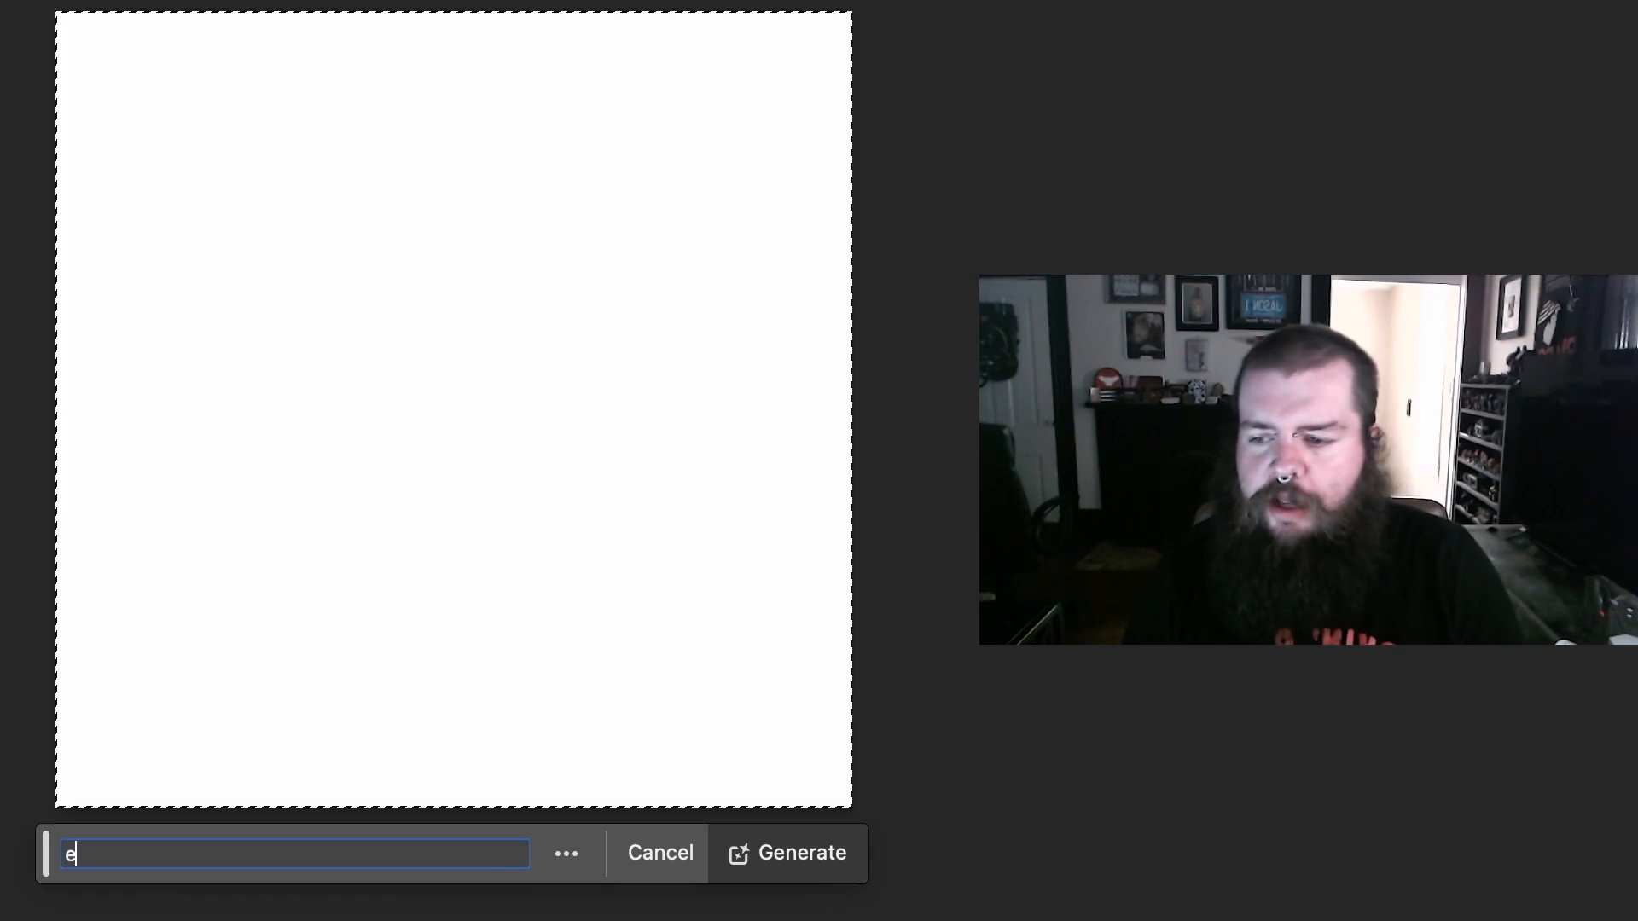
{"action": "type", "text": "mpty "}
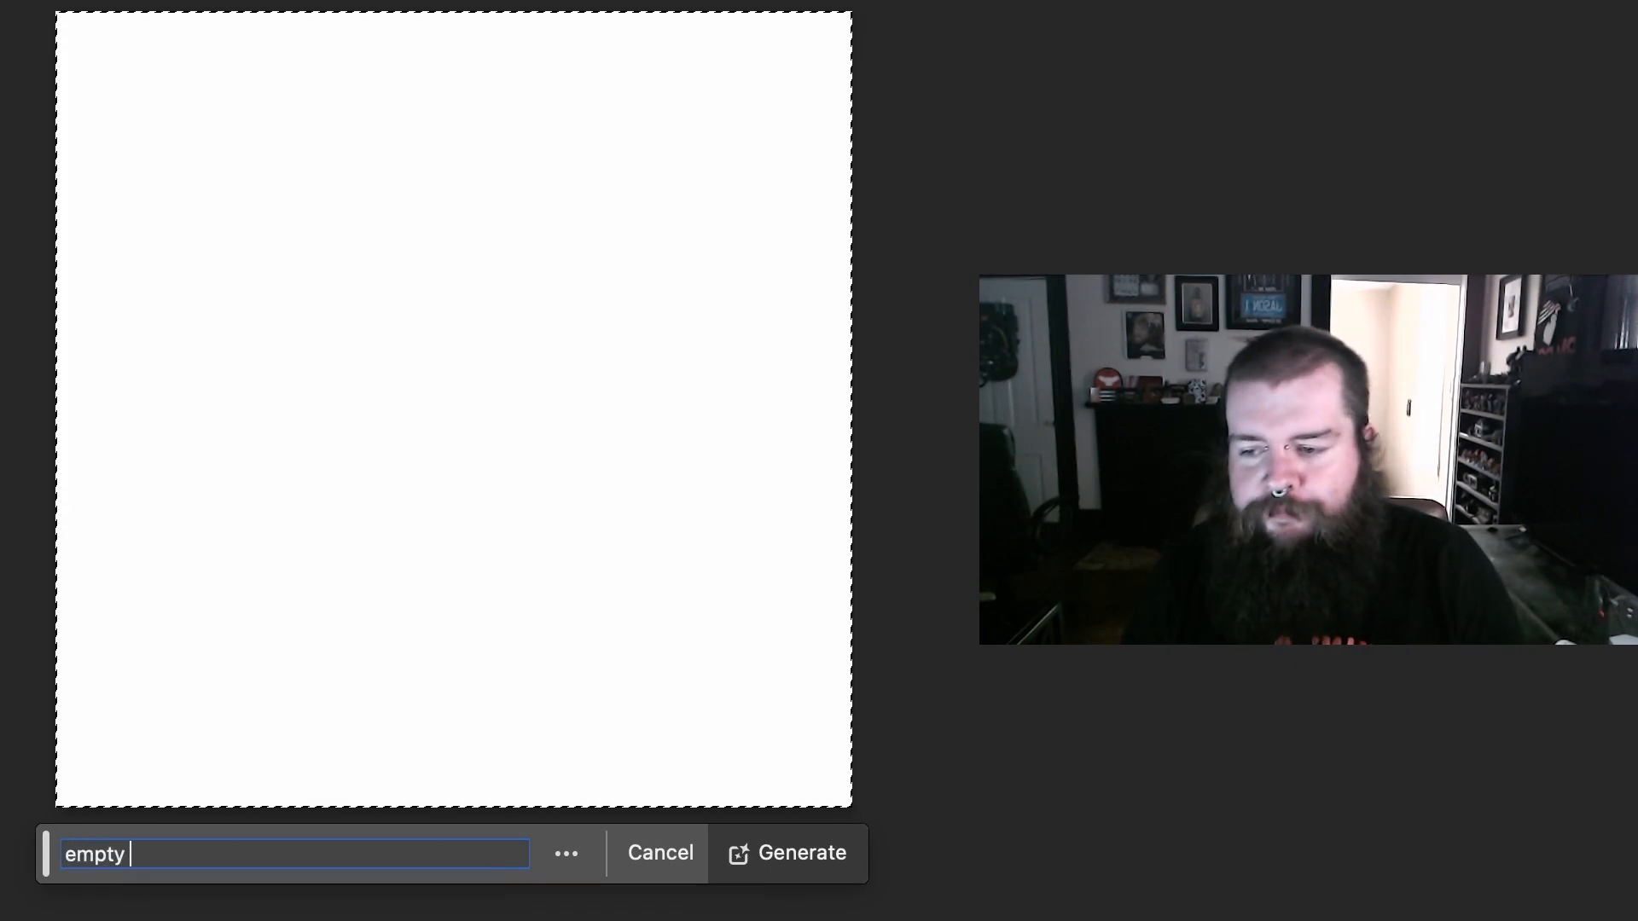
{"action": "type", "text": "room"}
{"action": "key", "text": "Return"}
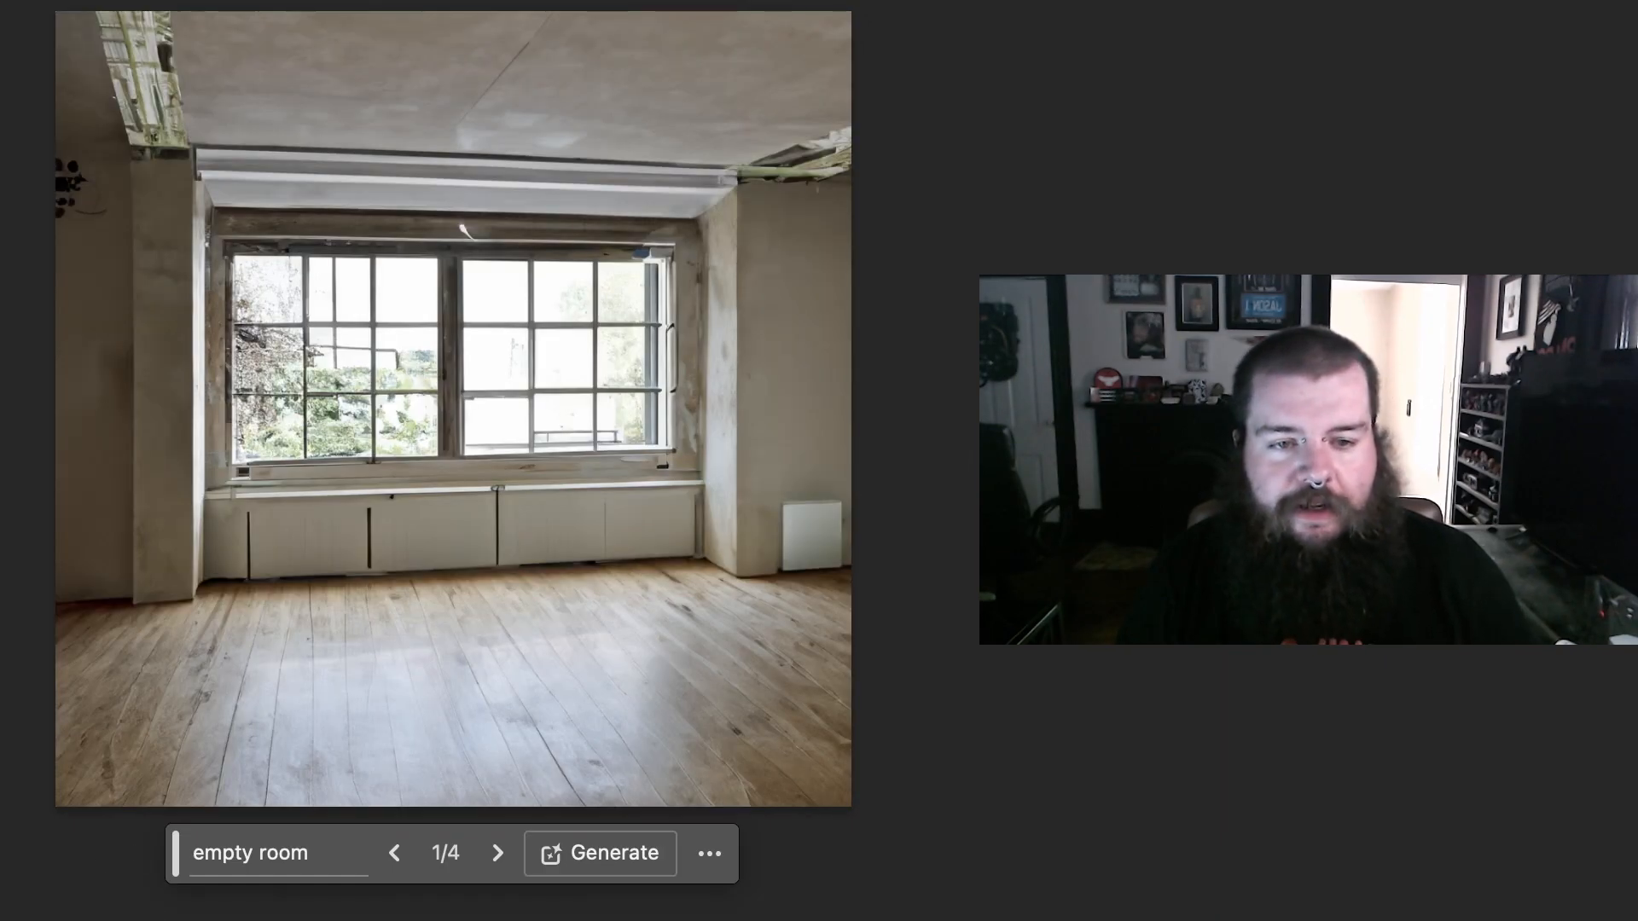
{"action": "left_click", "coordinate": [497, 853]}
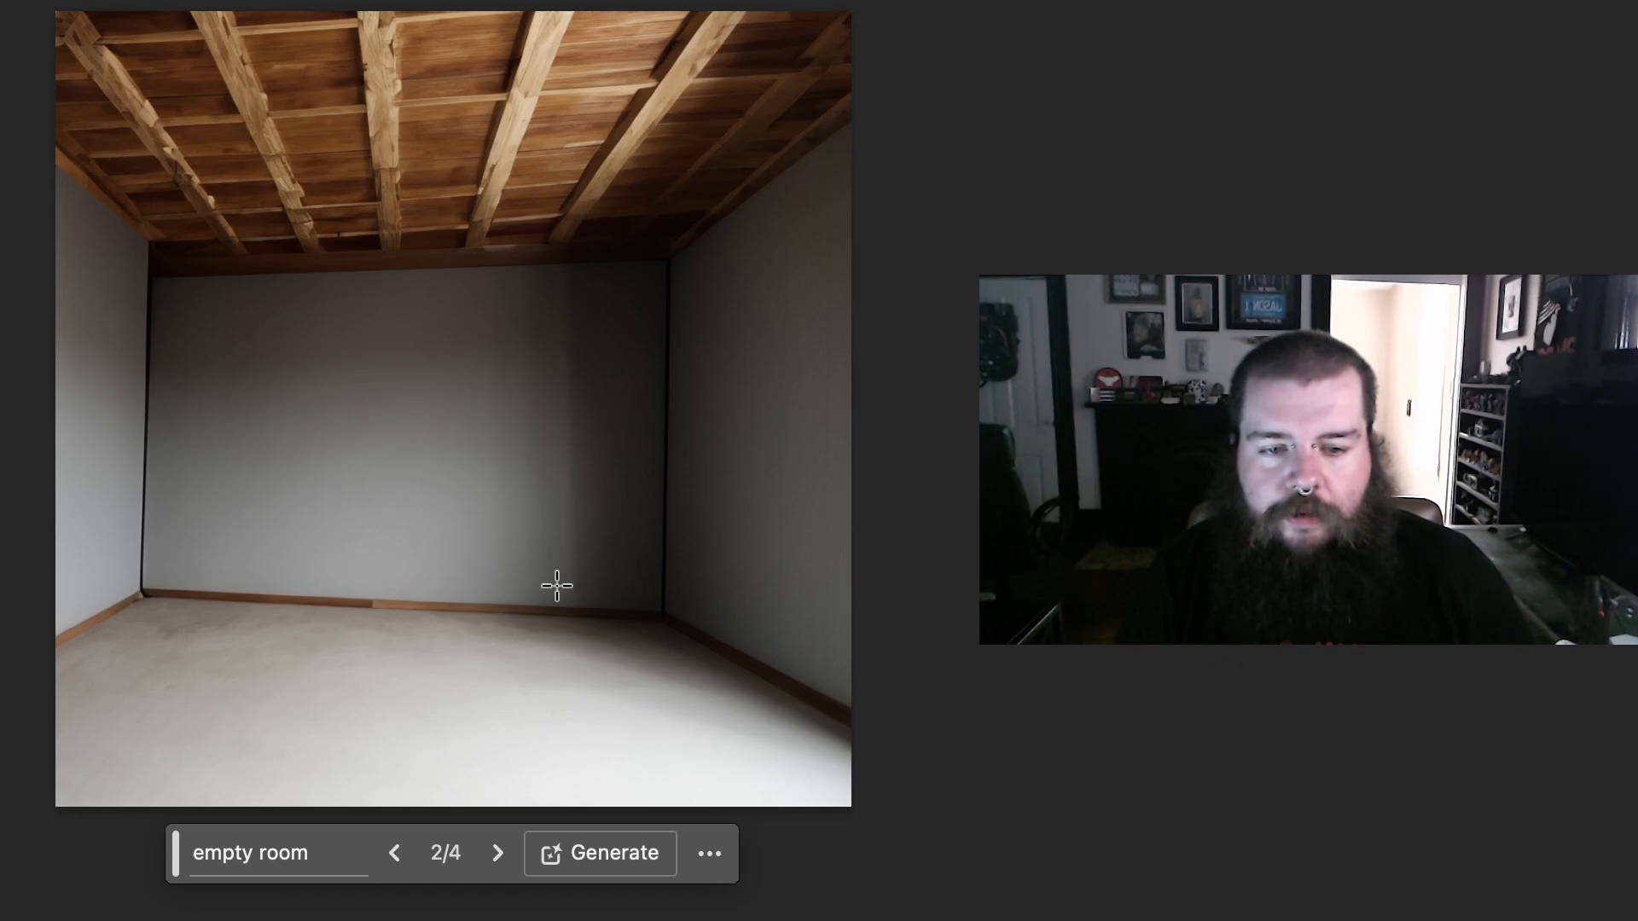
{"action": "left_click", "coordinate": [394, 853]}
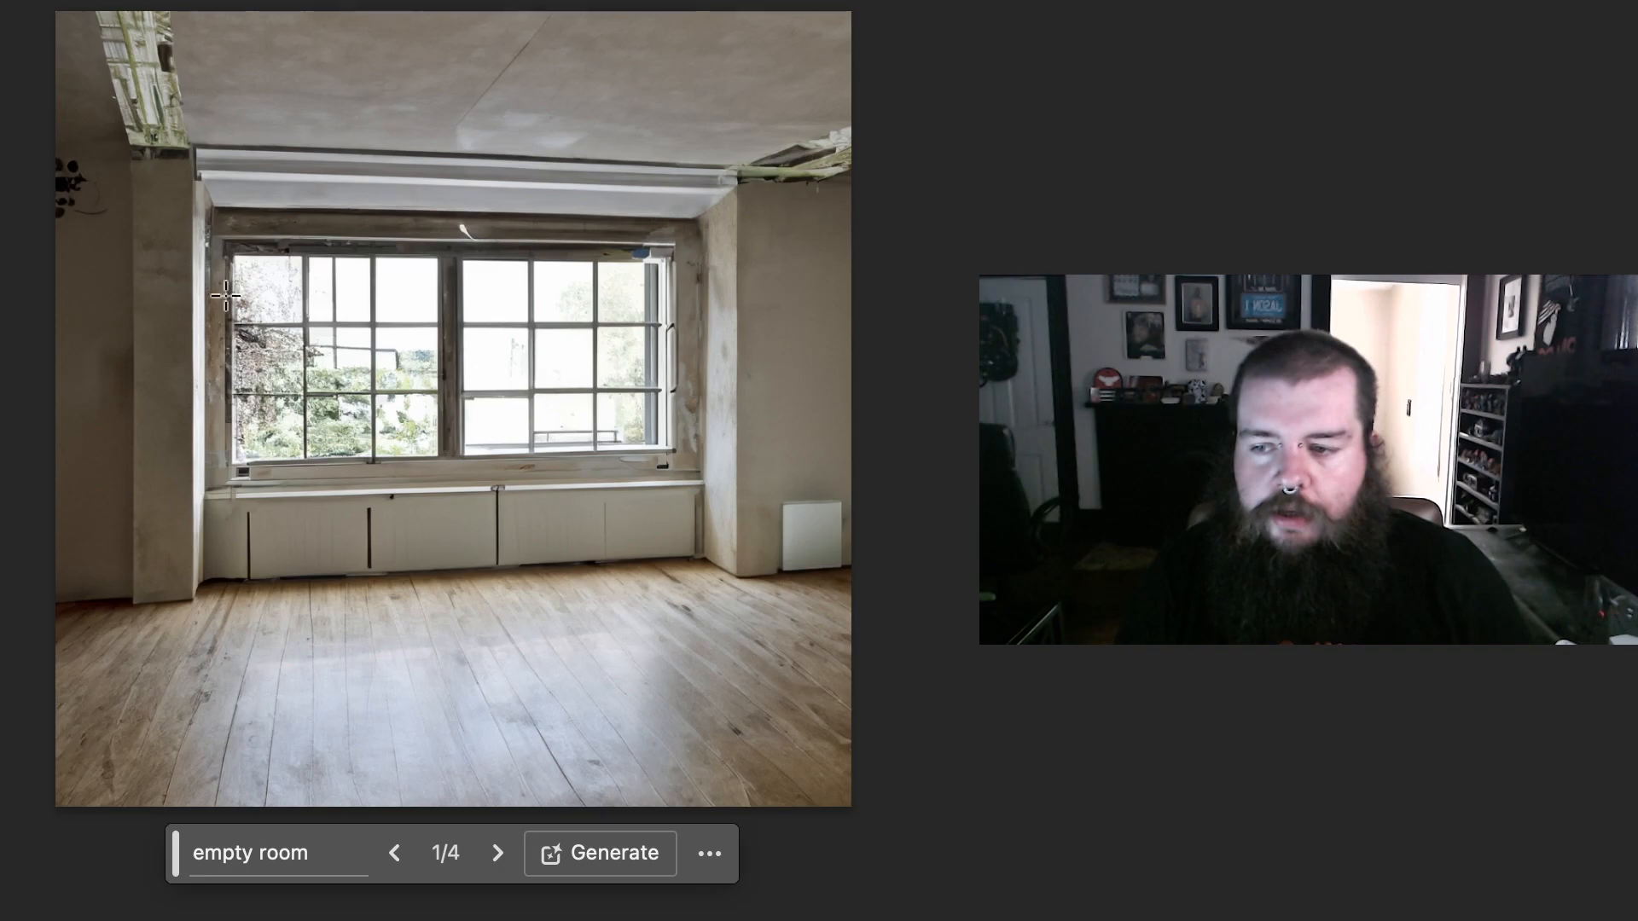
Step: Generate "five men standing" in a wide selection across the window wall, and compare the first two variations
{"action": "left_click_drag", "start_coordinate": [81, 210], "coordinate": [847, 605]}
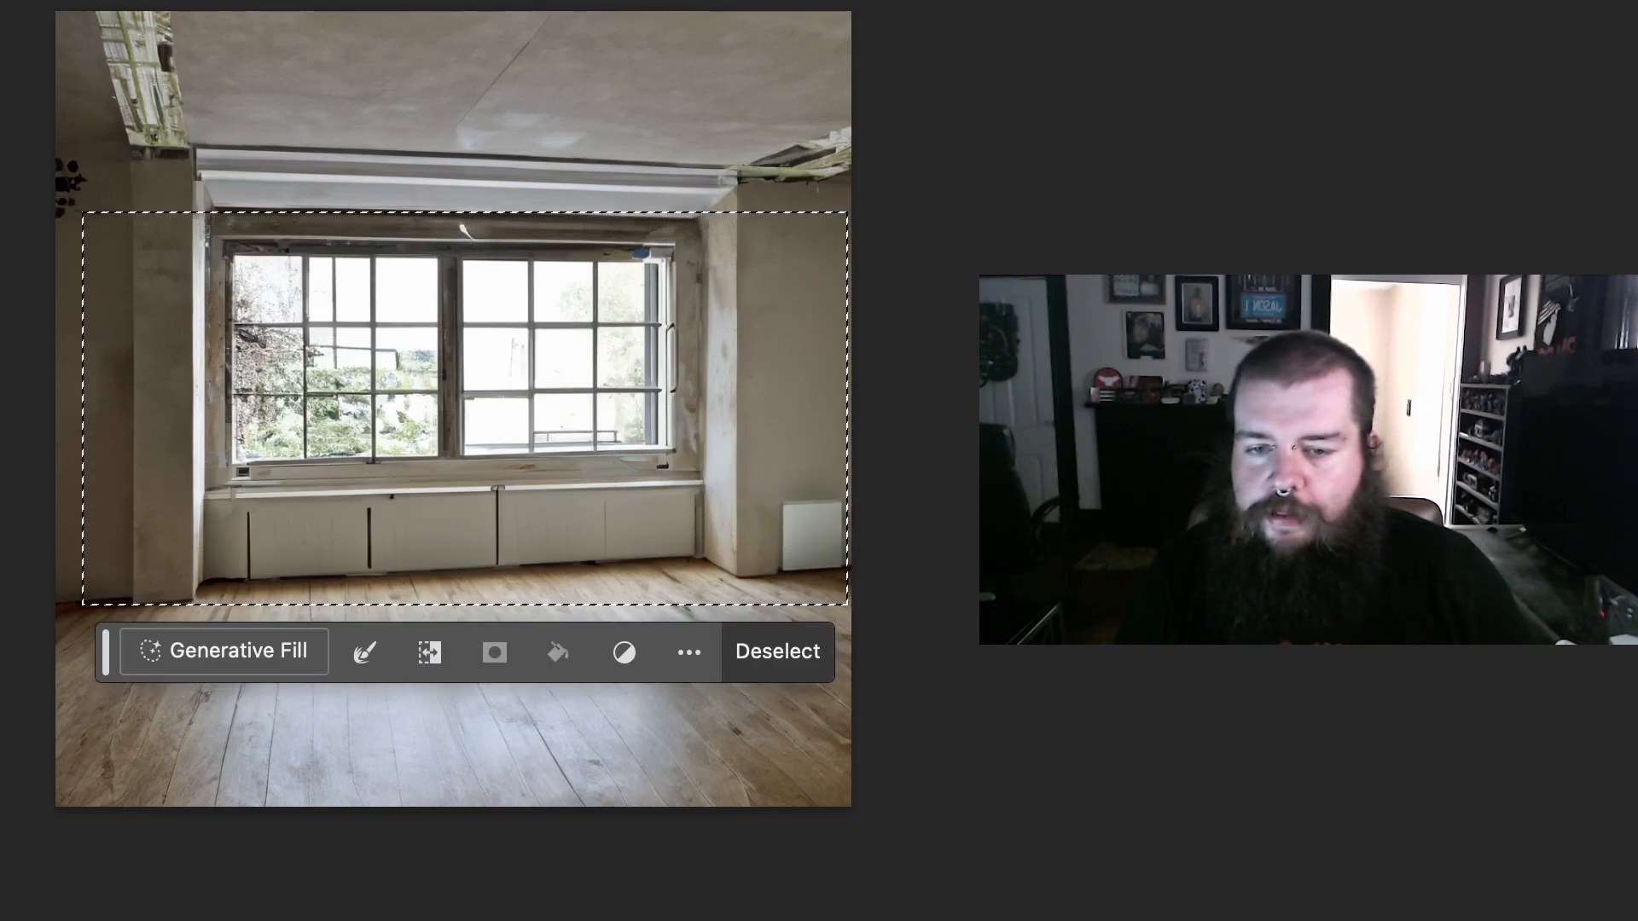
{"action": "left_click", "coordinate": [252, 654]}
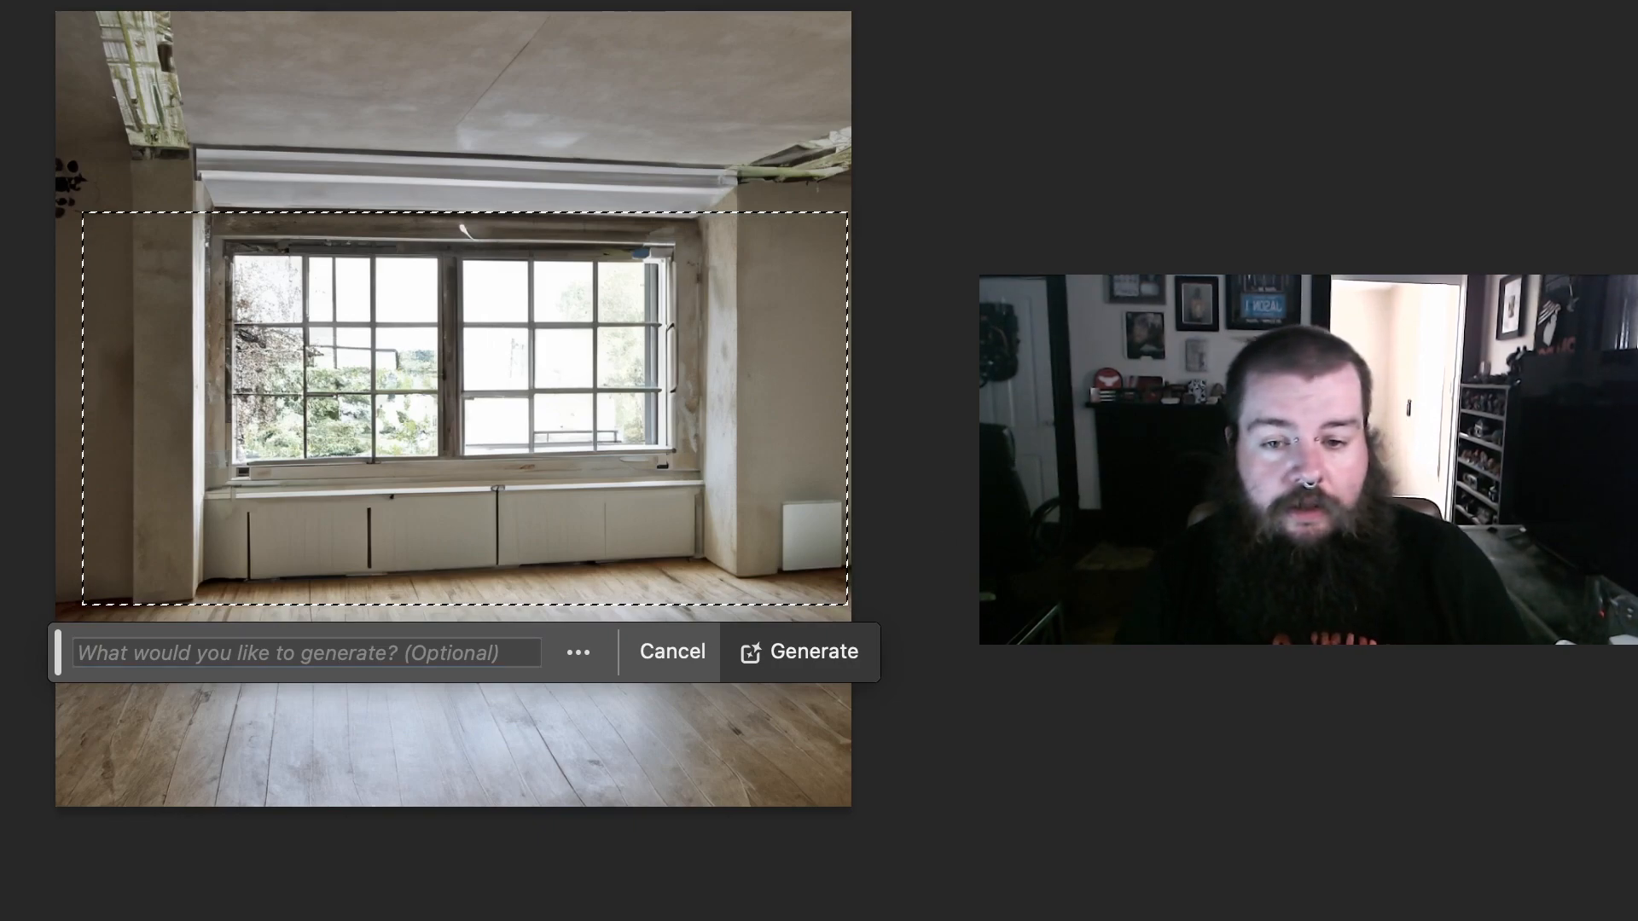
{"action": "key", "text": "Return"}
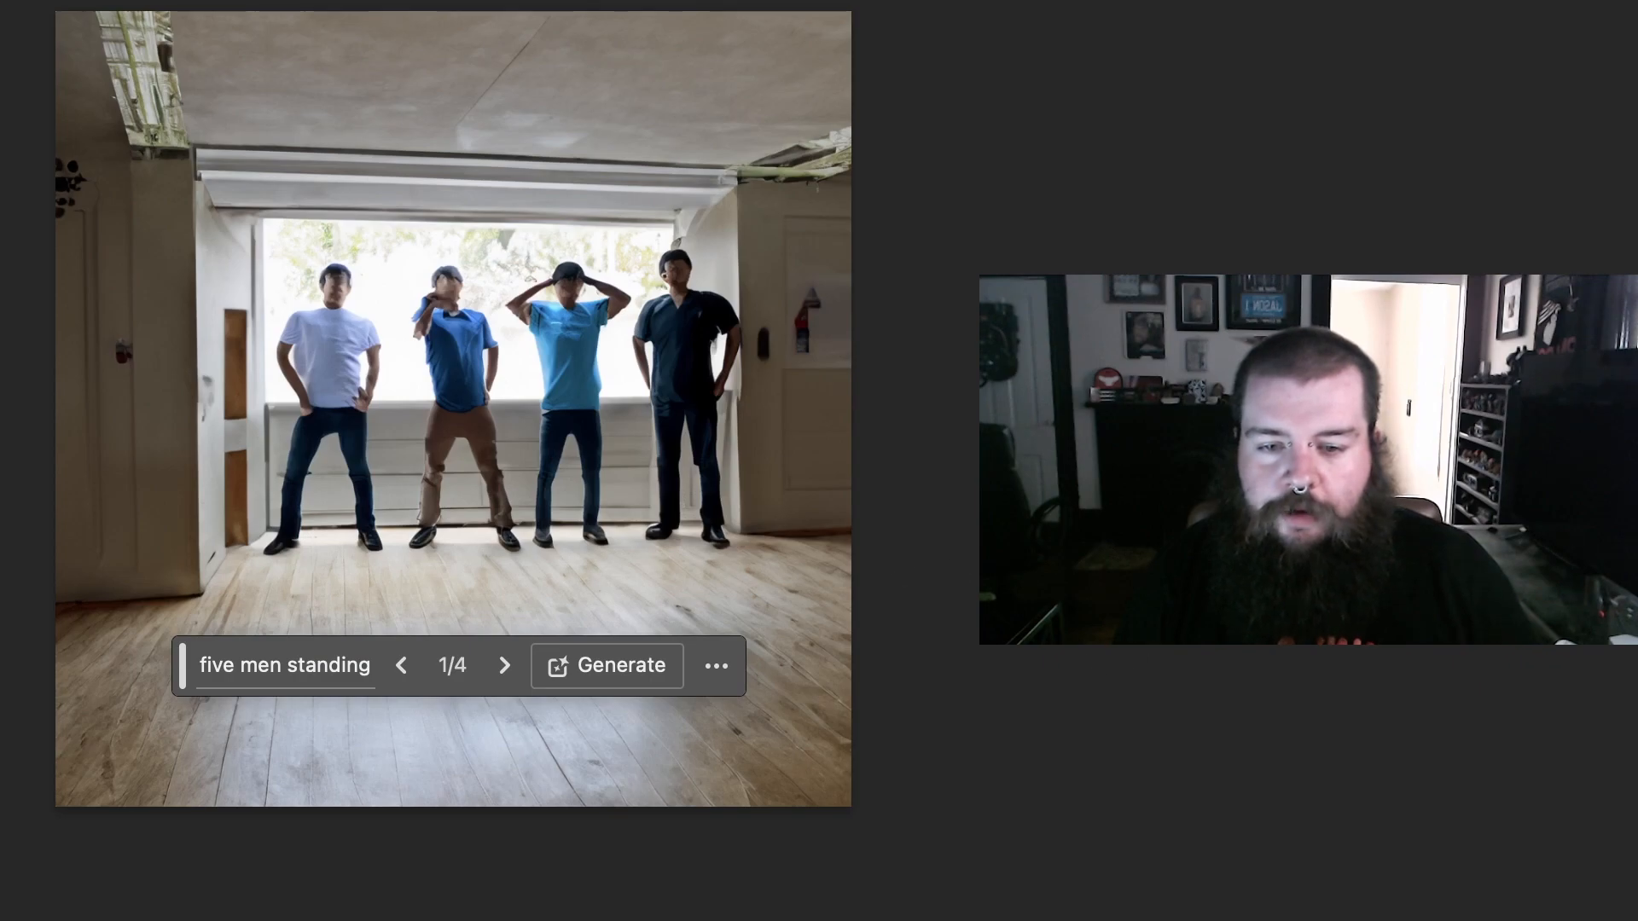
{"action": "left_click", "coordinate": [504, 666]}
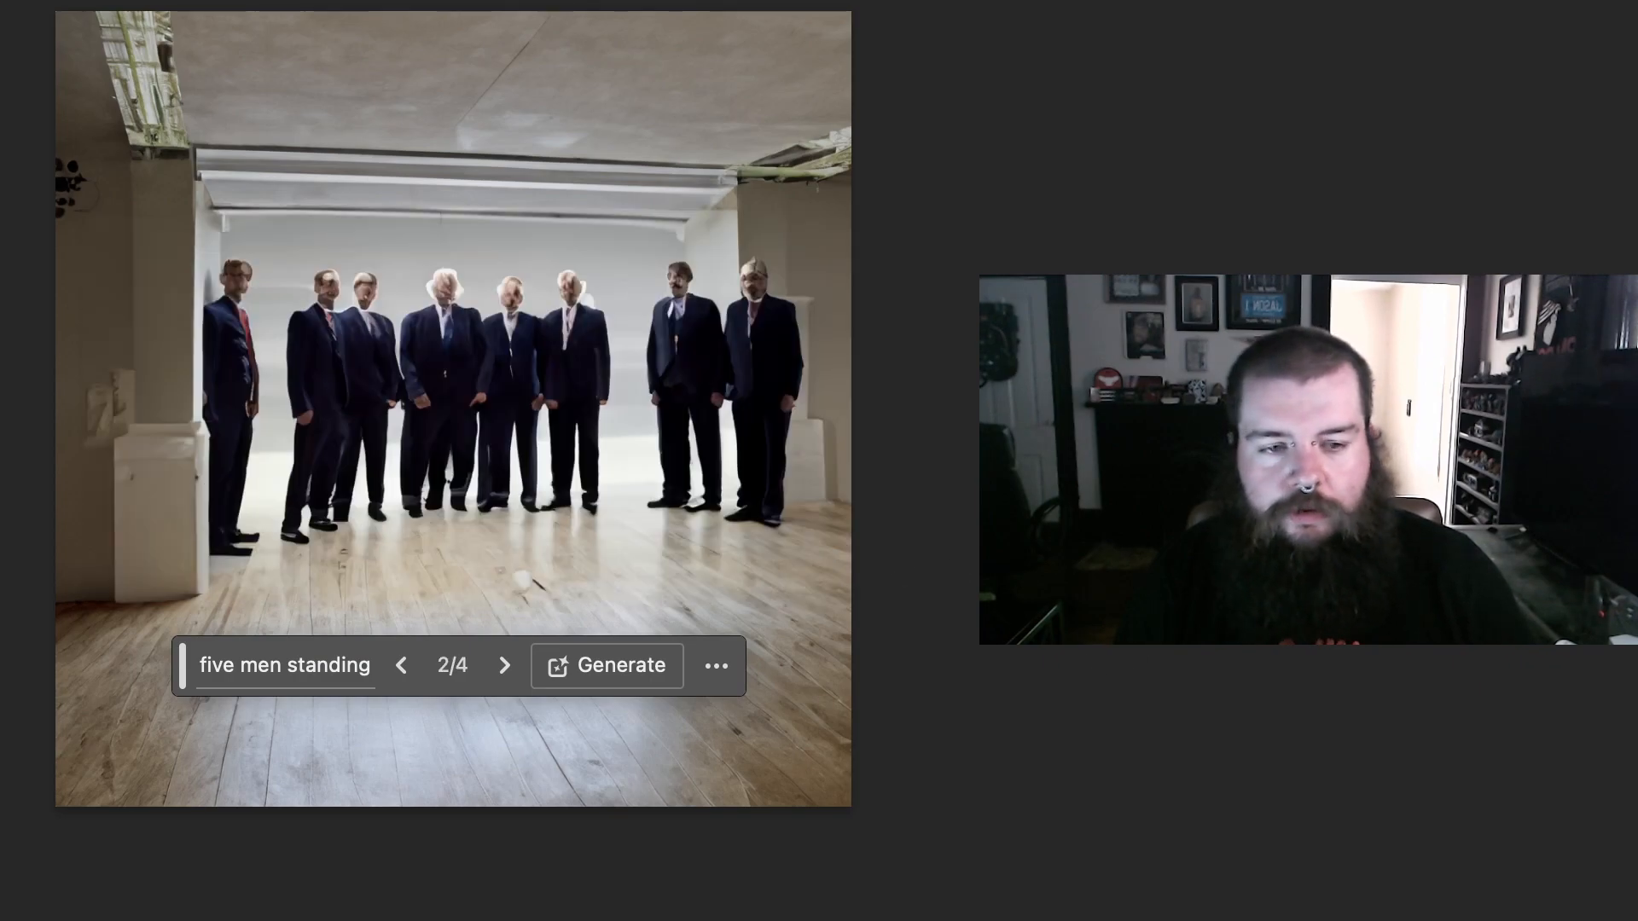
{"action": "left_click", "coordinate": [401, 665]}
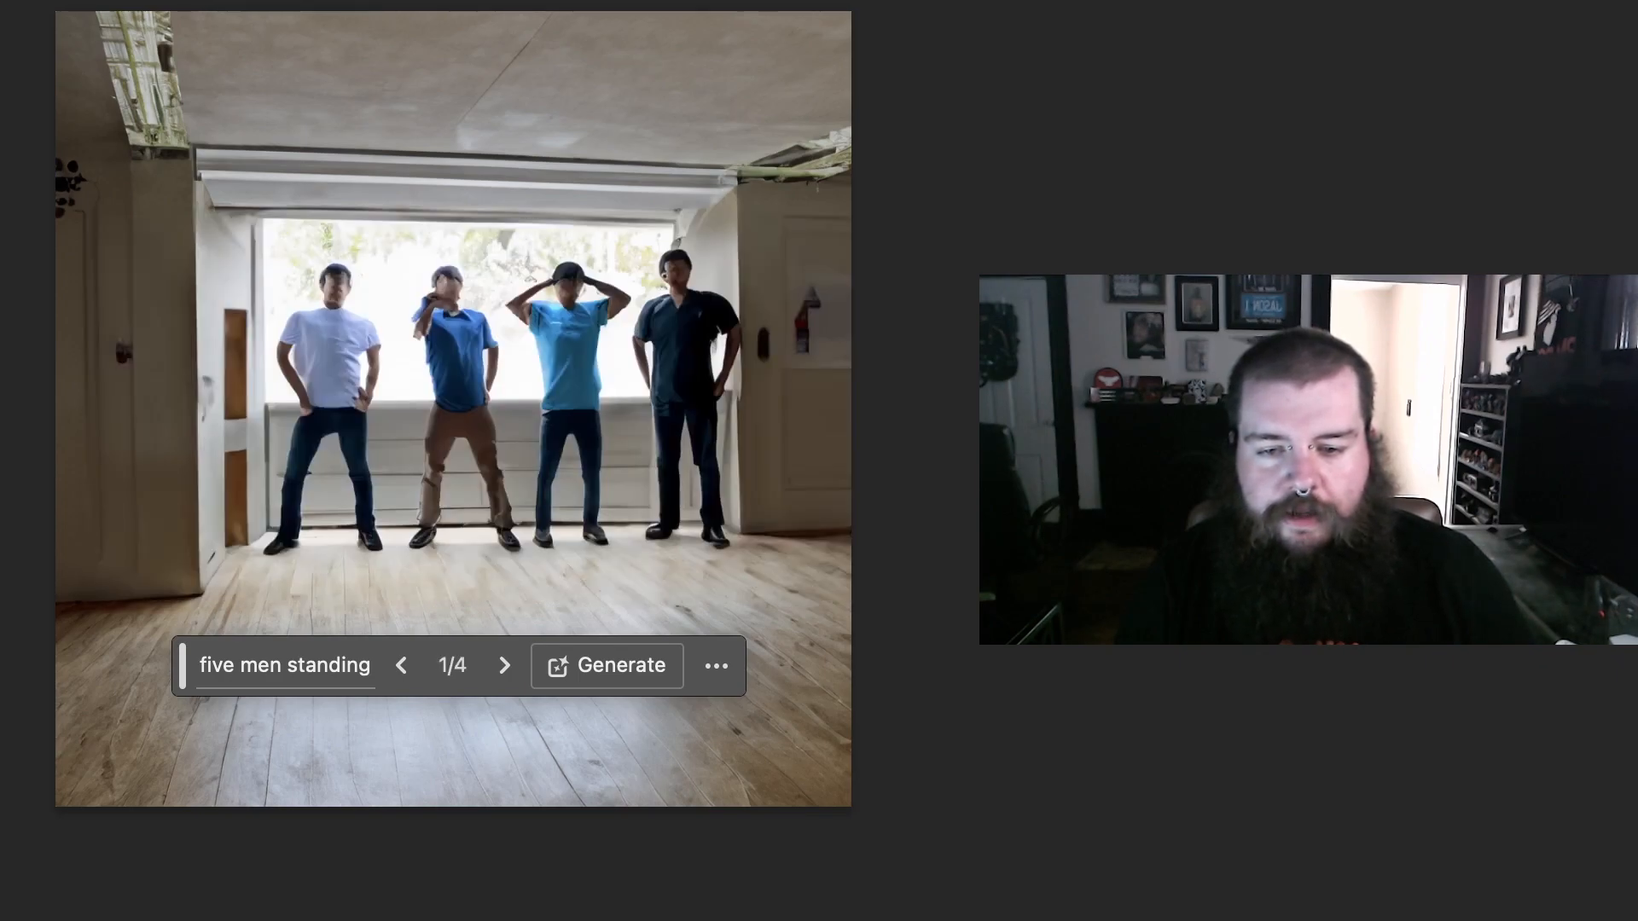
{"action": "left_click", "coordinate": [504, 665]}
{"action": "left_click", "coordinate": [504, 665]}
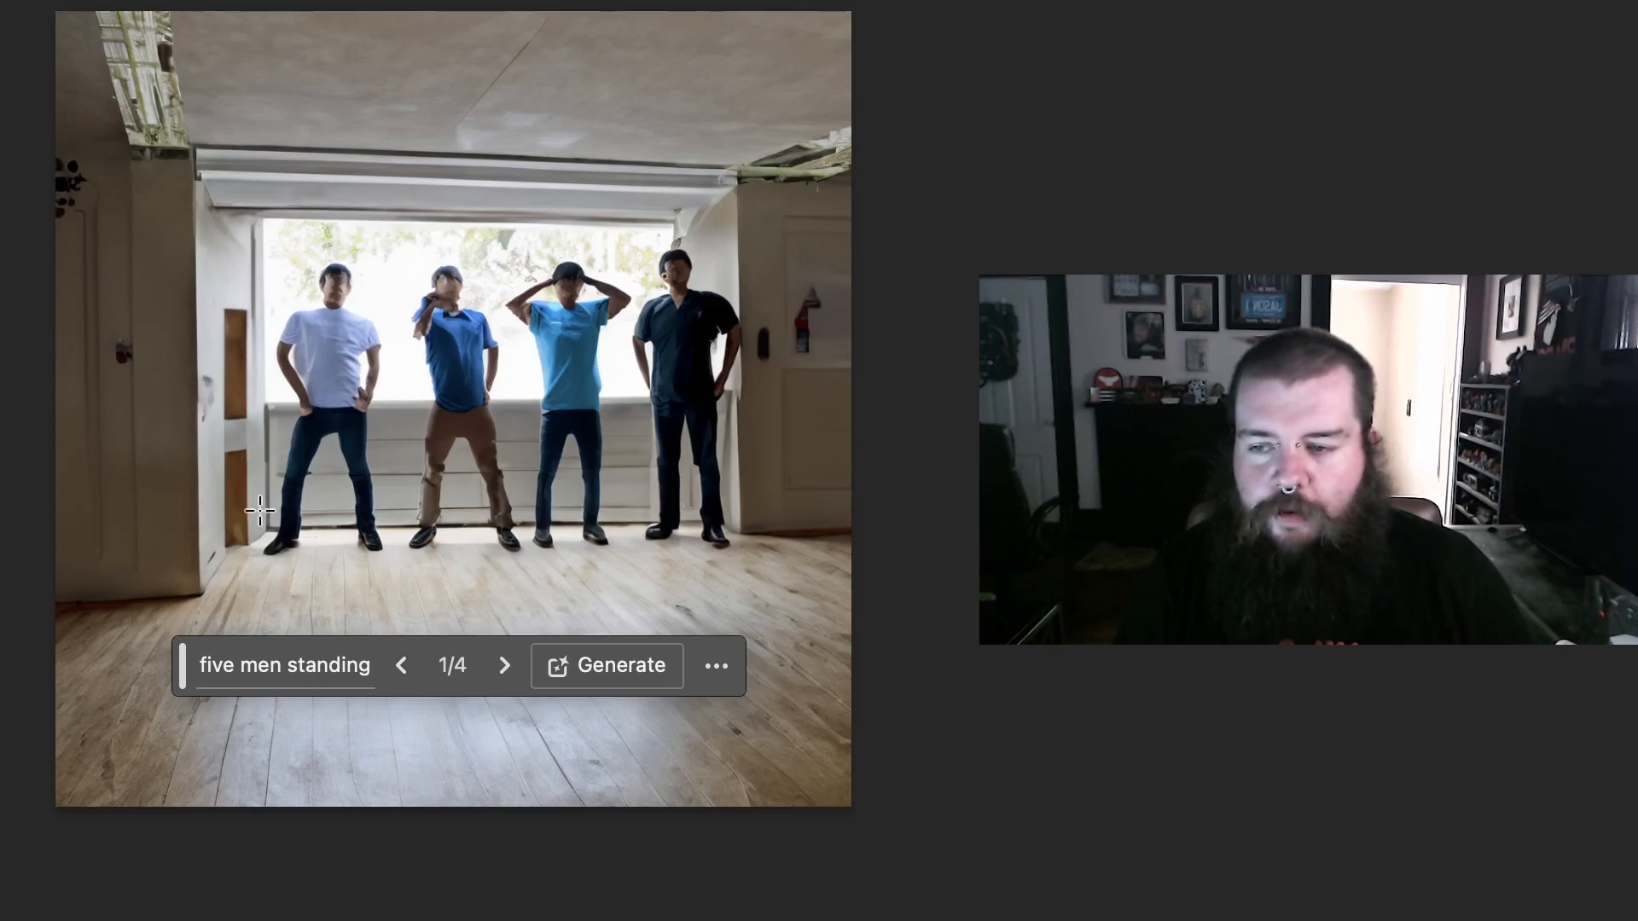
Step: Generate a "white couch" in a wide selection over the men's legs and the floor, and choose the second variation
{"action": "left_click_drag", "start_coordinate": [98, 371], "coordinate": [849, 644]}
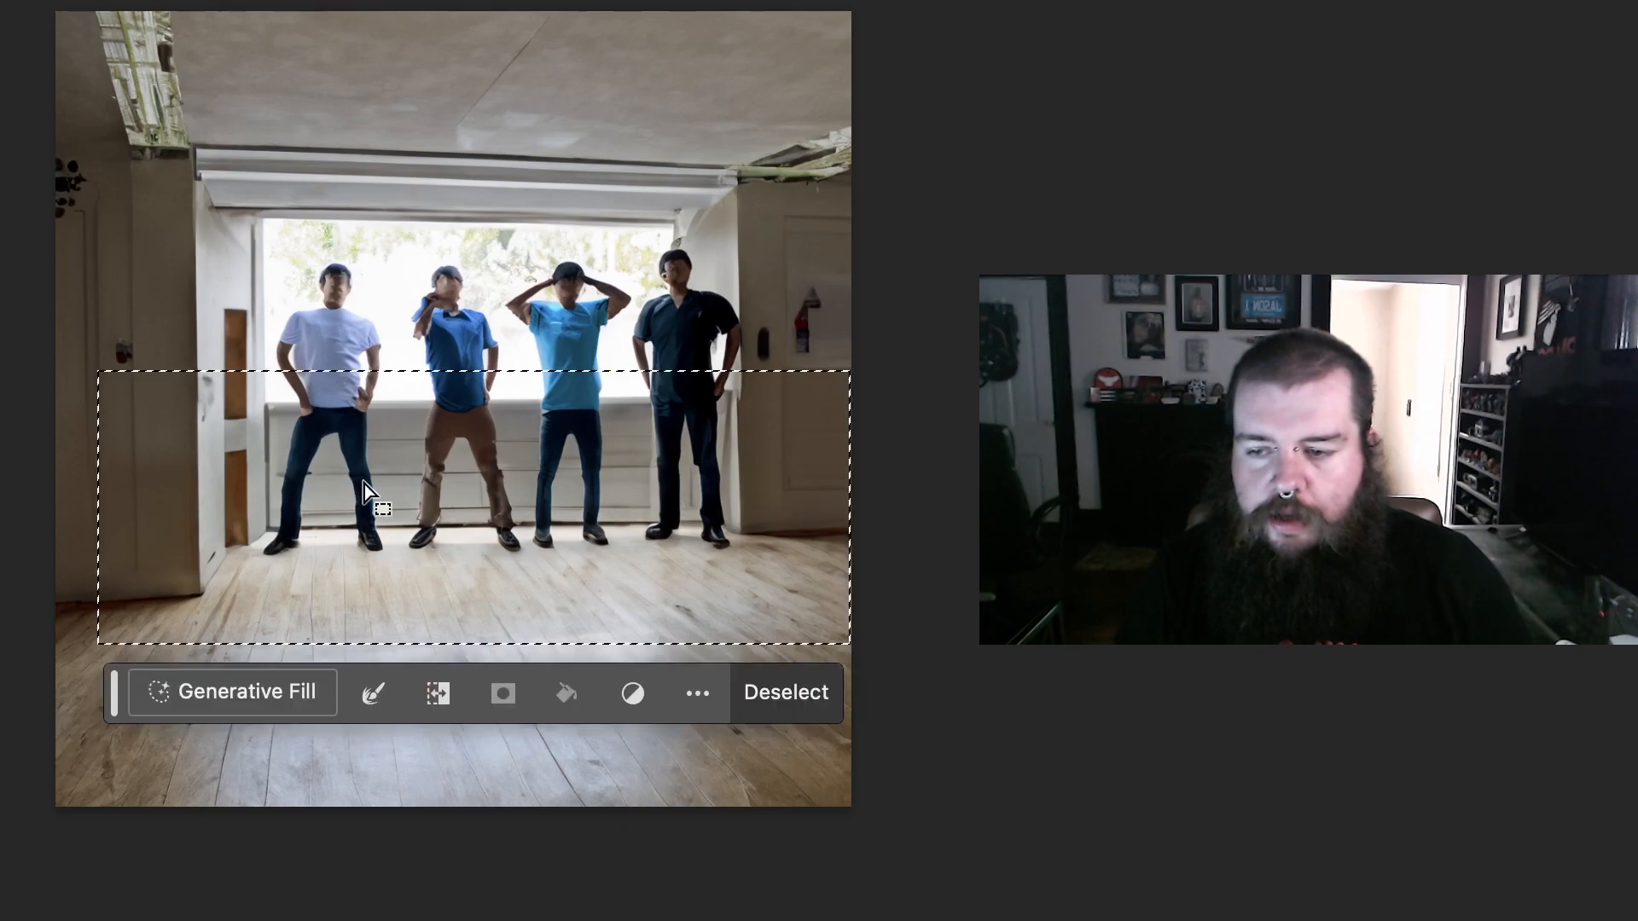
{"action": "left_click", "coordinate": [227, 689]}
{"action": "type", "text": "white couch"}
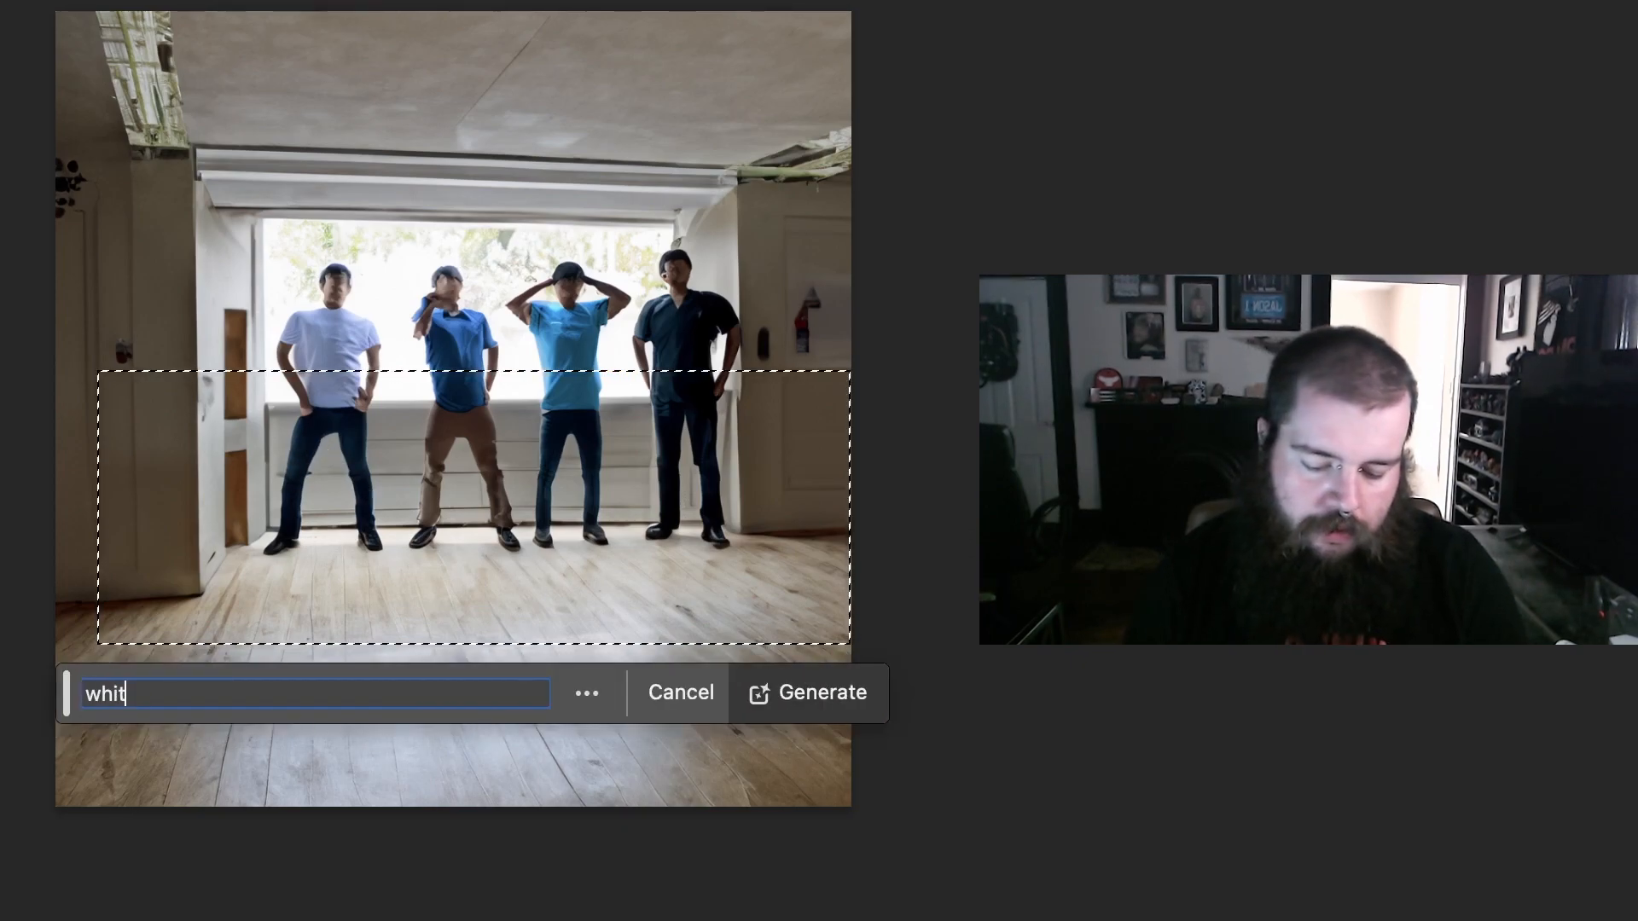
{"action": "key", "text": "Return"}
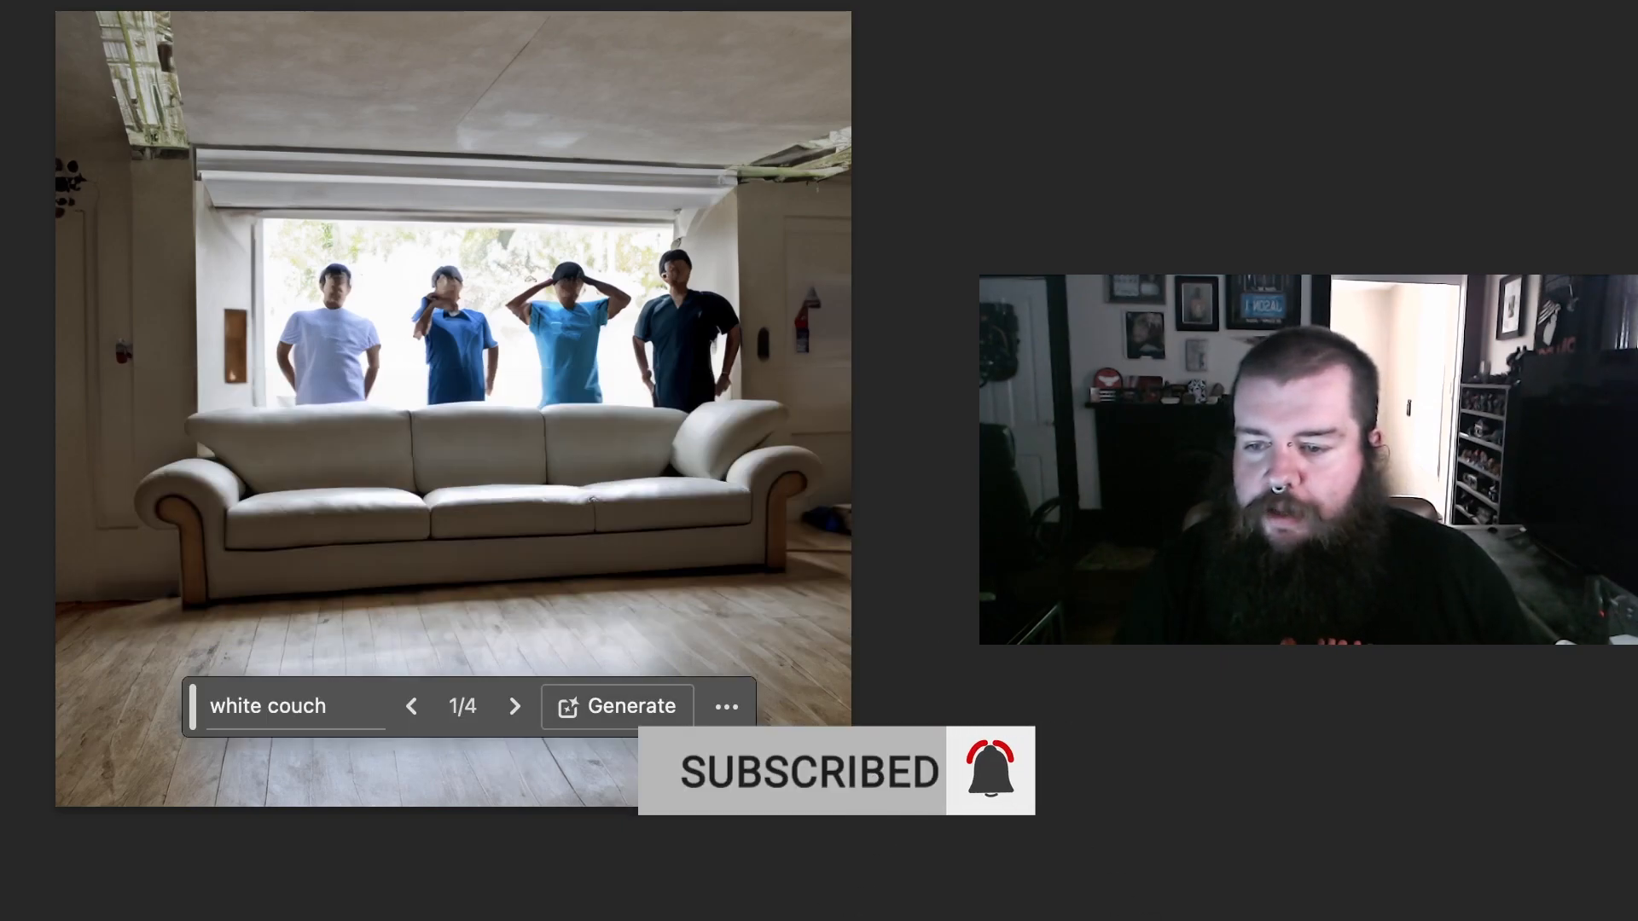
{"action": "left_click", "coordinate": [514, 706]}
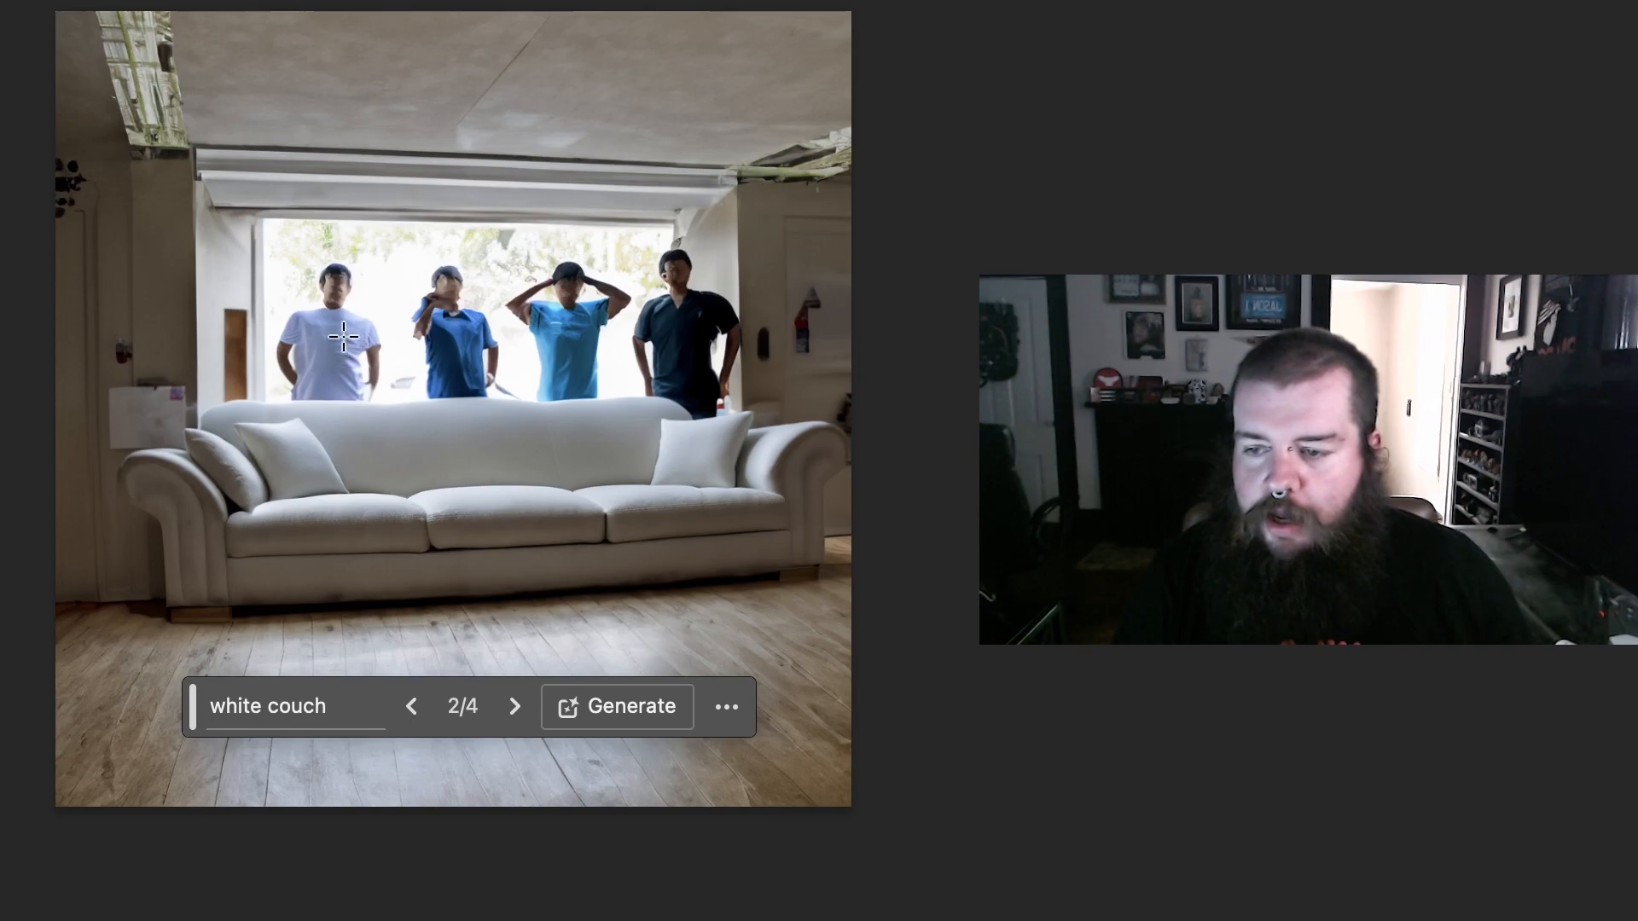
Step: Generate a "small woman sitting" in a selection about 260 x 268 px over the middle of the couch, and choose the second variation
{"action": "left_click_drag", "start_coordinate": [362, 317], "coordinate": [552, 512]}
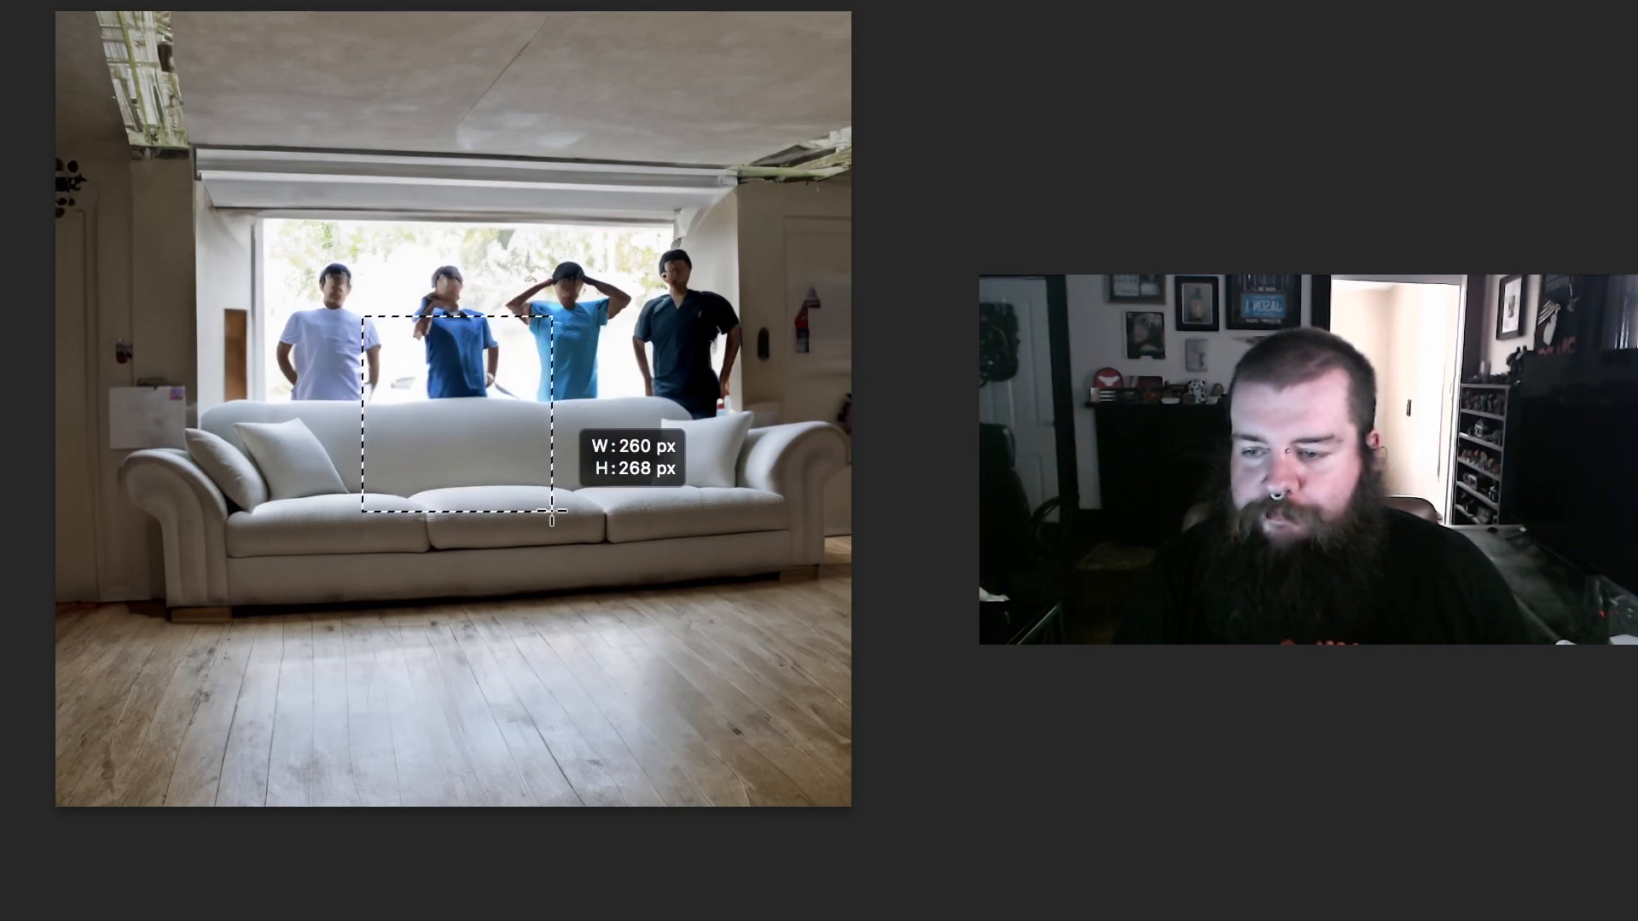
{"action": "left_click", "coordinate": [232, 567]}
{"action": "type", "text": "sm"}
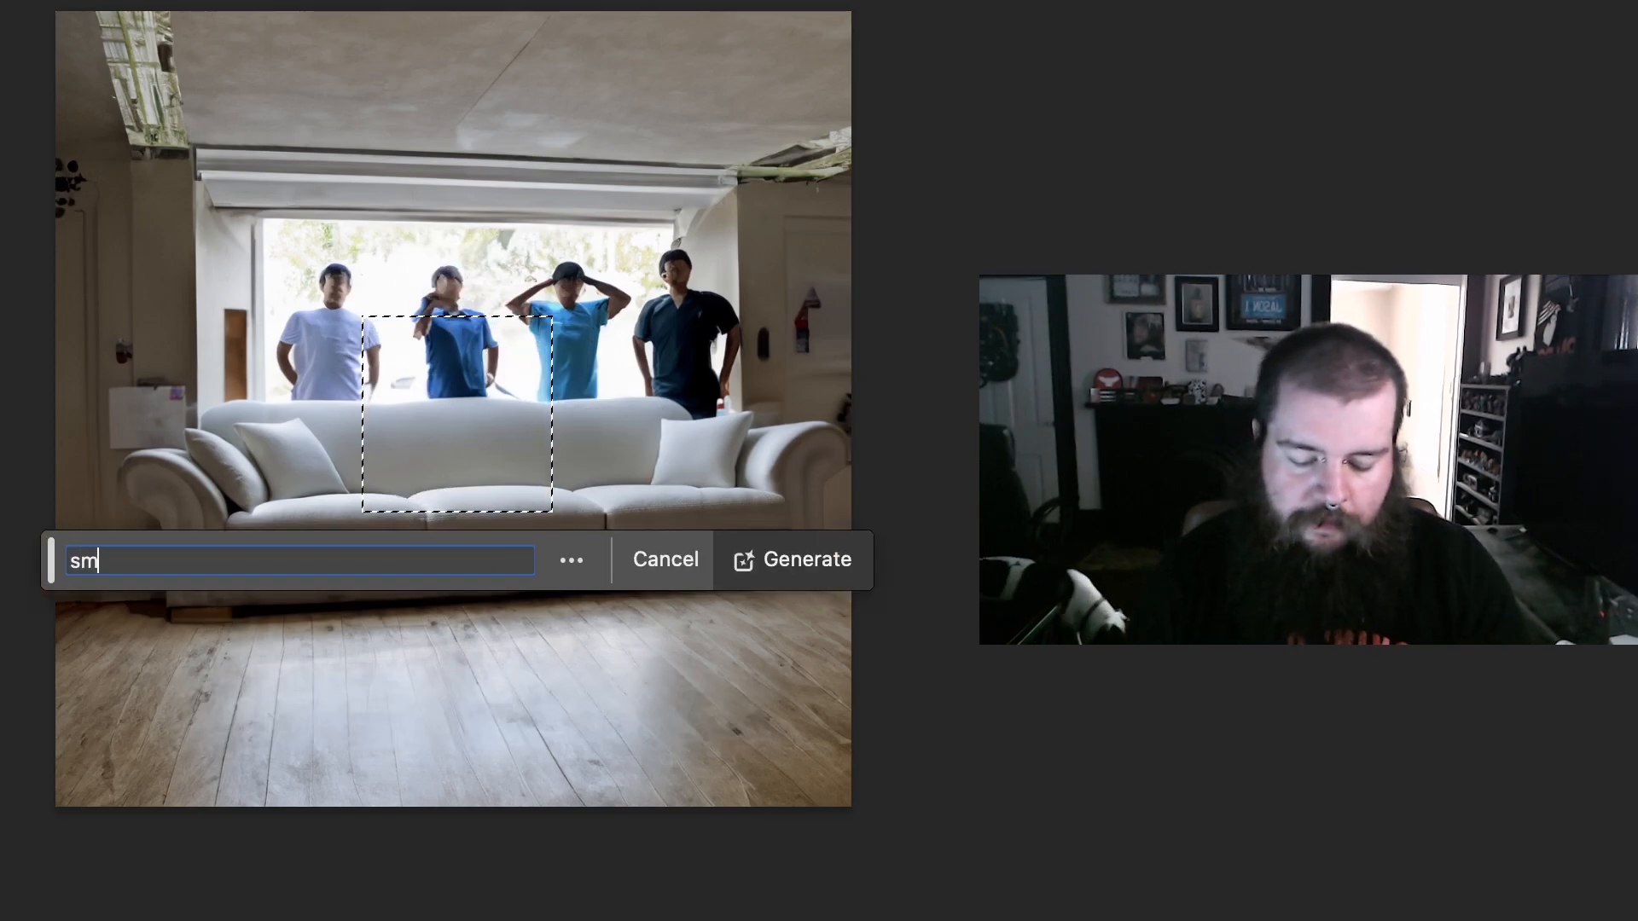
{"action": "type", "text": "allwoman sitting"}
{"action": "key", "text": "BackSpace"}
{"action": "key", "text": "BackSpace"}
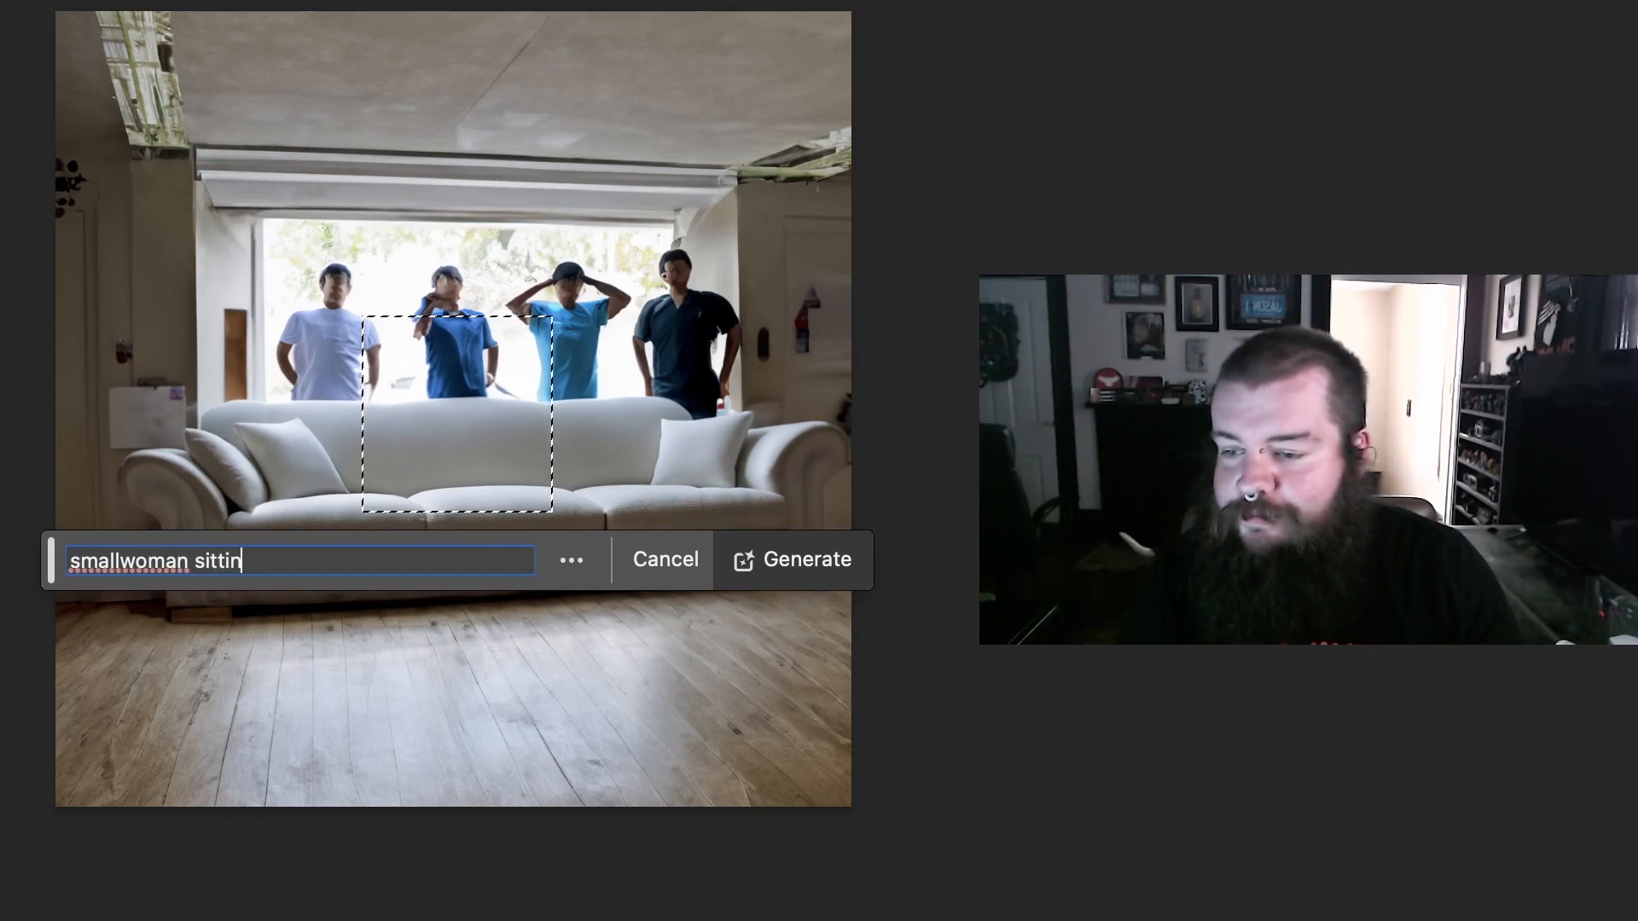
{"action": "key", "text": "BackSpace"}
{"action": "key", "text": "BackSpace"}
{"action": "key", "text": "BackSpace"}
{"action": "key", "text": "BackSpace"}
{"action": "key", "text": "BackSpace"}
{"action": "key", "text": "BackSpace"}
{"action": "key", "text": "BackSpace"}
{"action": "key", "text": "BackSpace"}
{"action": "key", "text": "BackSpace"}
{"action": "key", "text": "BackSpace"}
{"action": "key", "text": "BackSpace"}
{"action": "type", "text": "woman"}
{"action": "key", "text": "BackSpace"}
{"action": "key", "text": "BackSpace"}
{"action": "key", "text": "BackSpace"}
{"action": "type", "text": "woman sitting"}
{"action": "key", "text": "Return"}
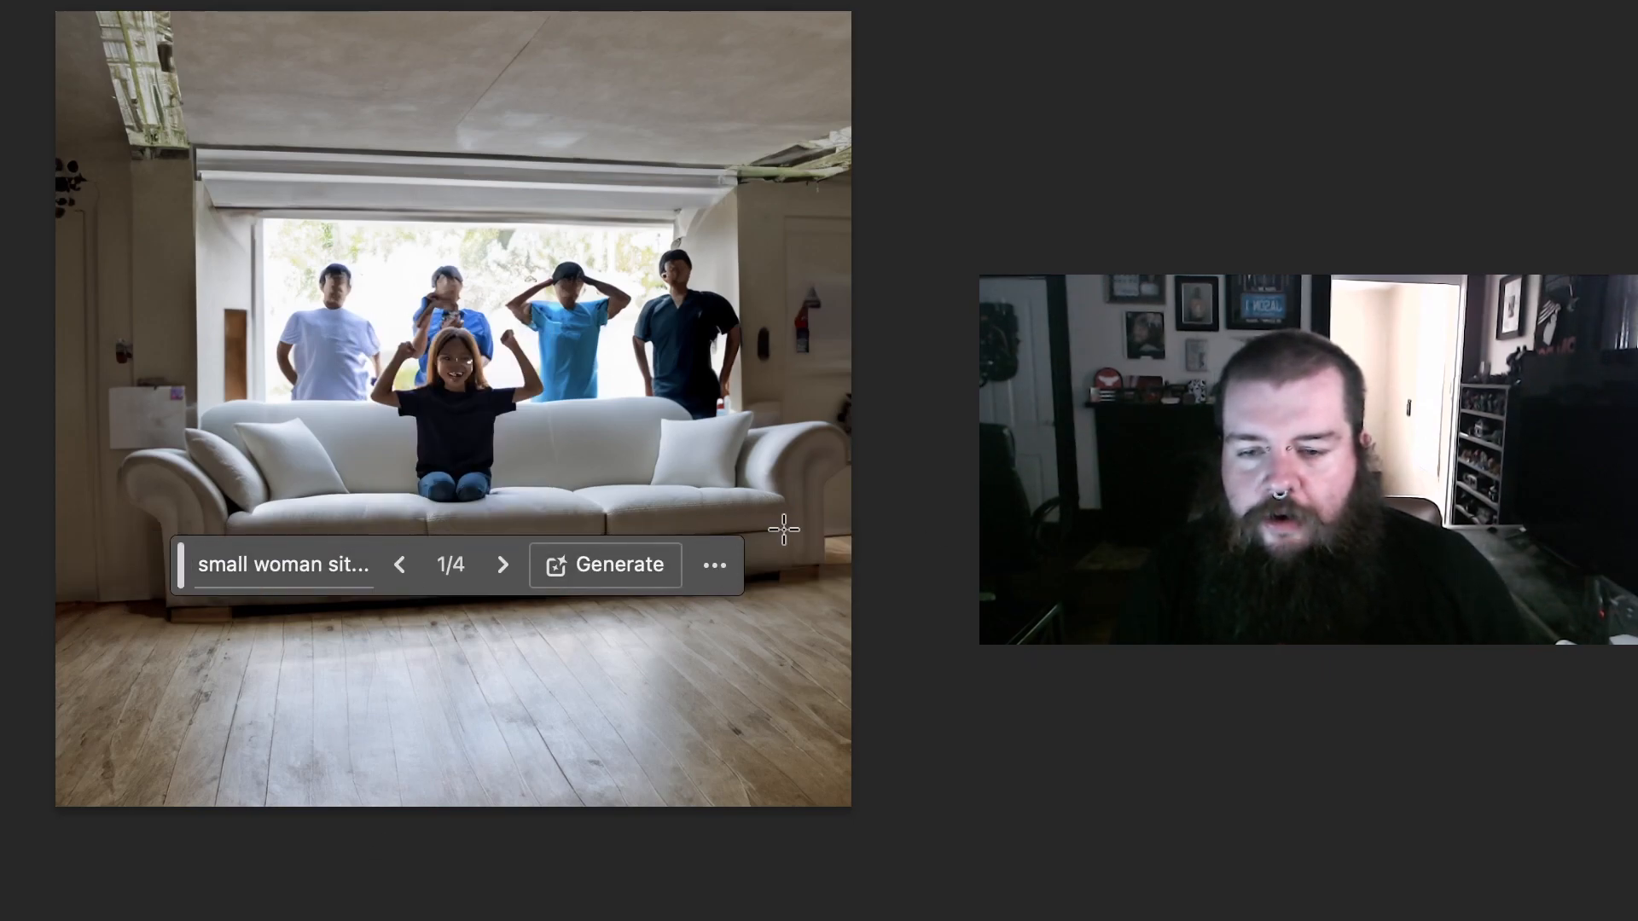
{"action": "left_click", "coordinate": [503, 565]}
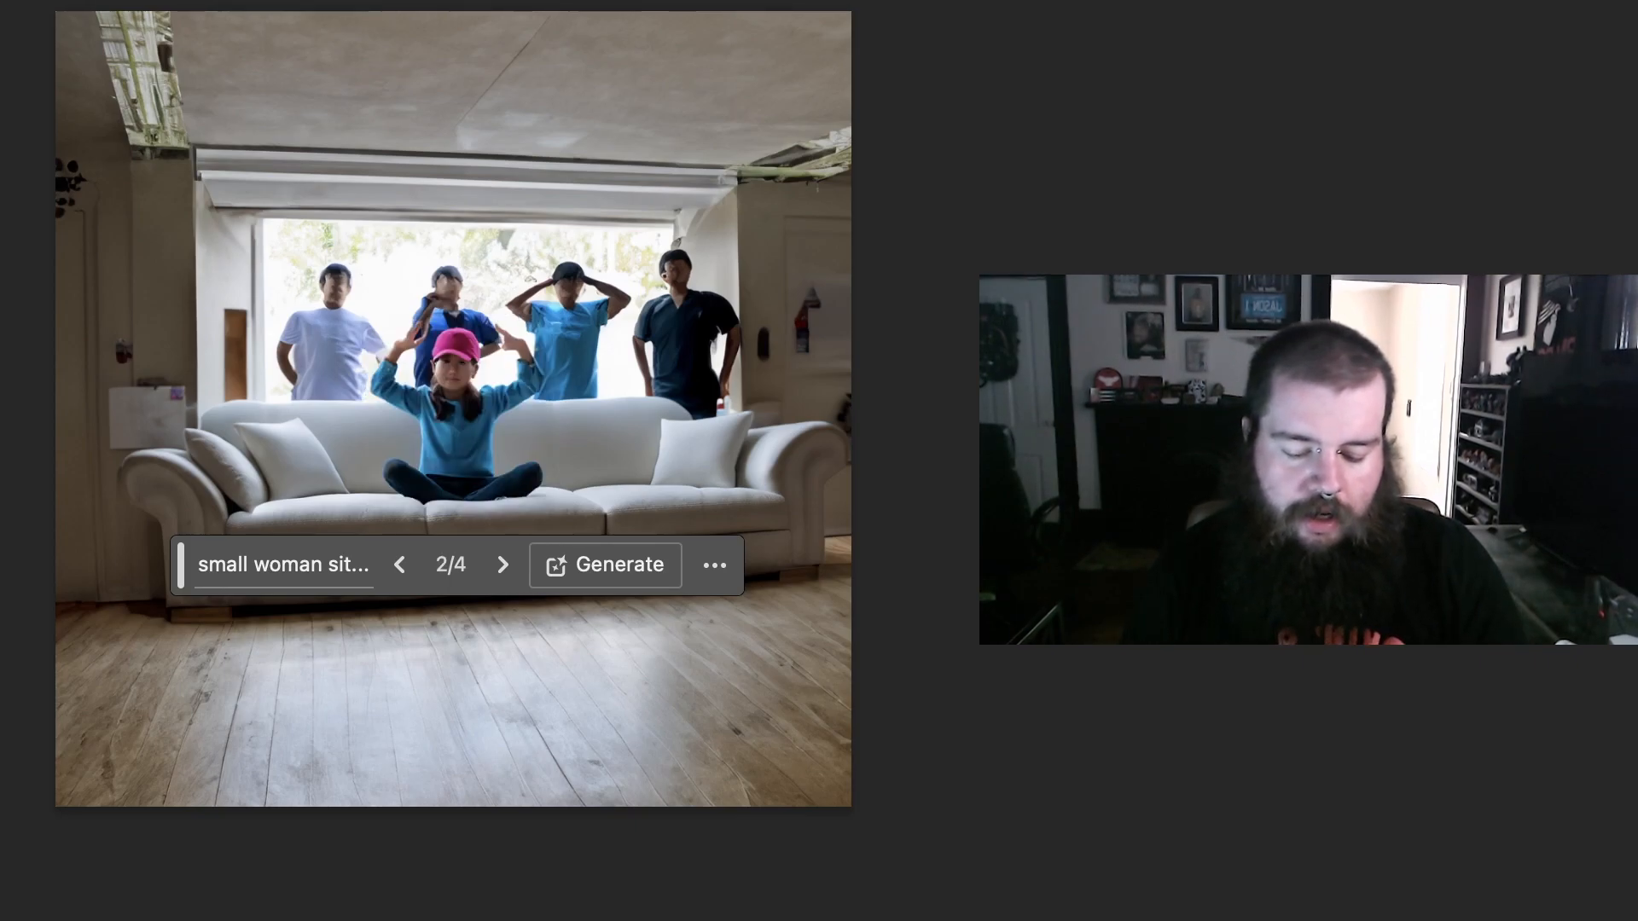
{"action": "key", "text": "Tab"}
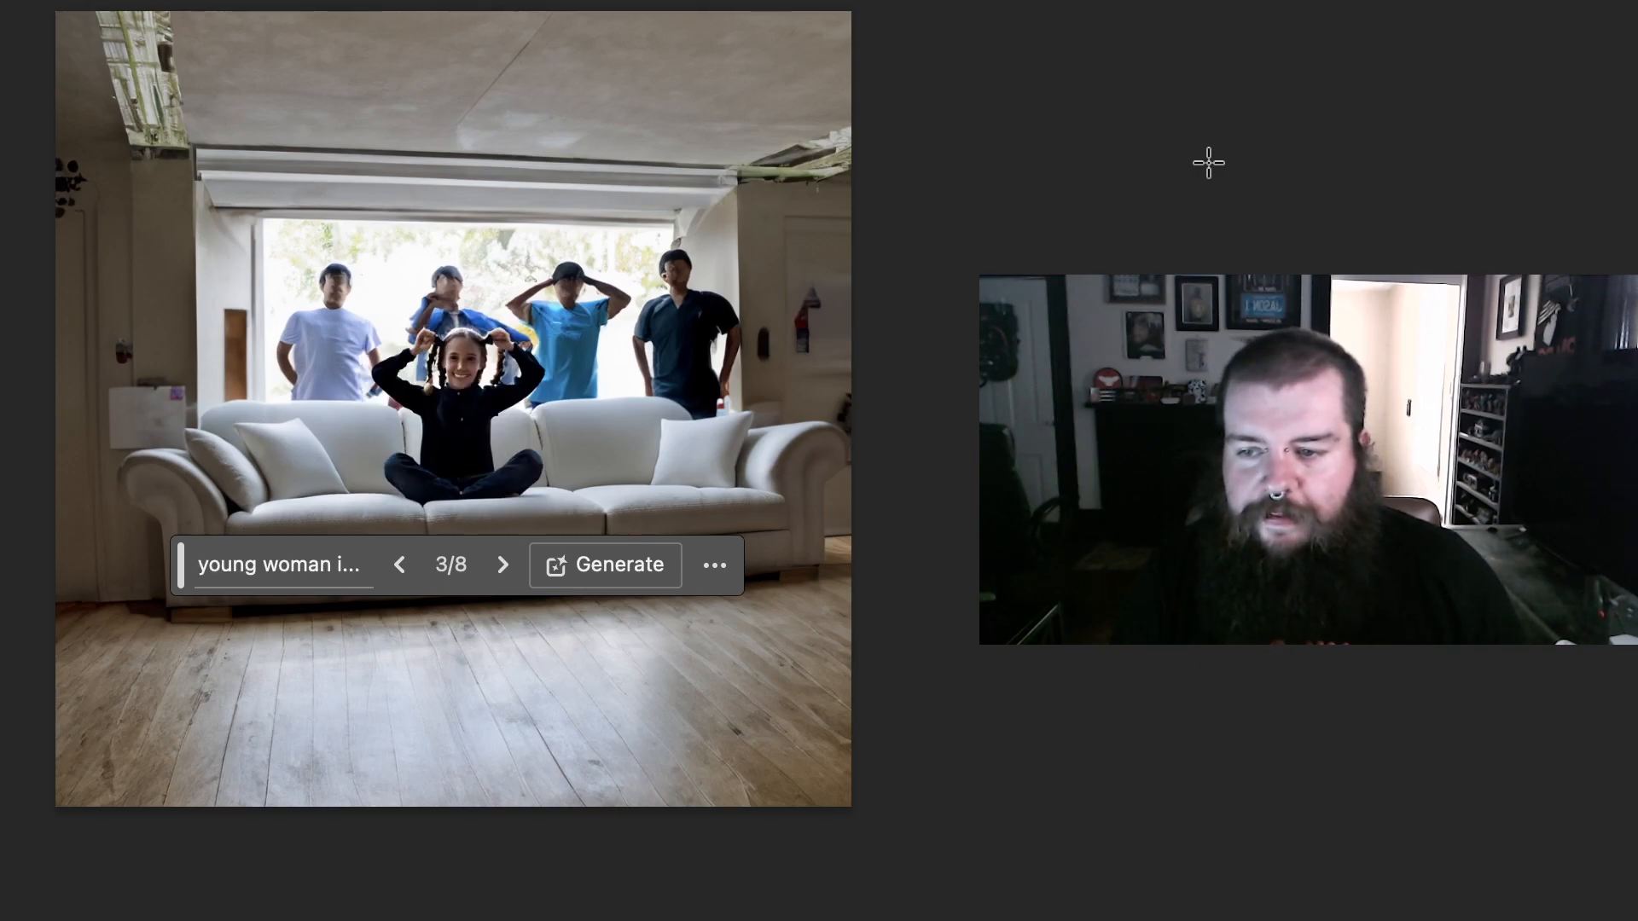
Step: Select the entire canvas of the blank document and use Generative Fill to create a "blue room"
{"action": "left_click", "coordinate": [1069, 656]}
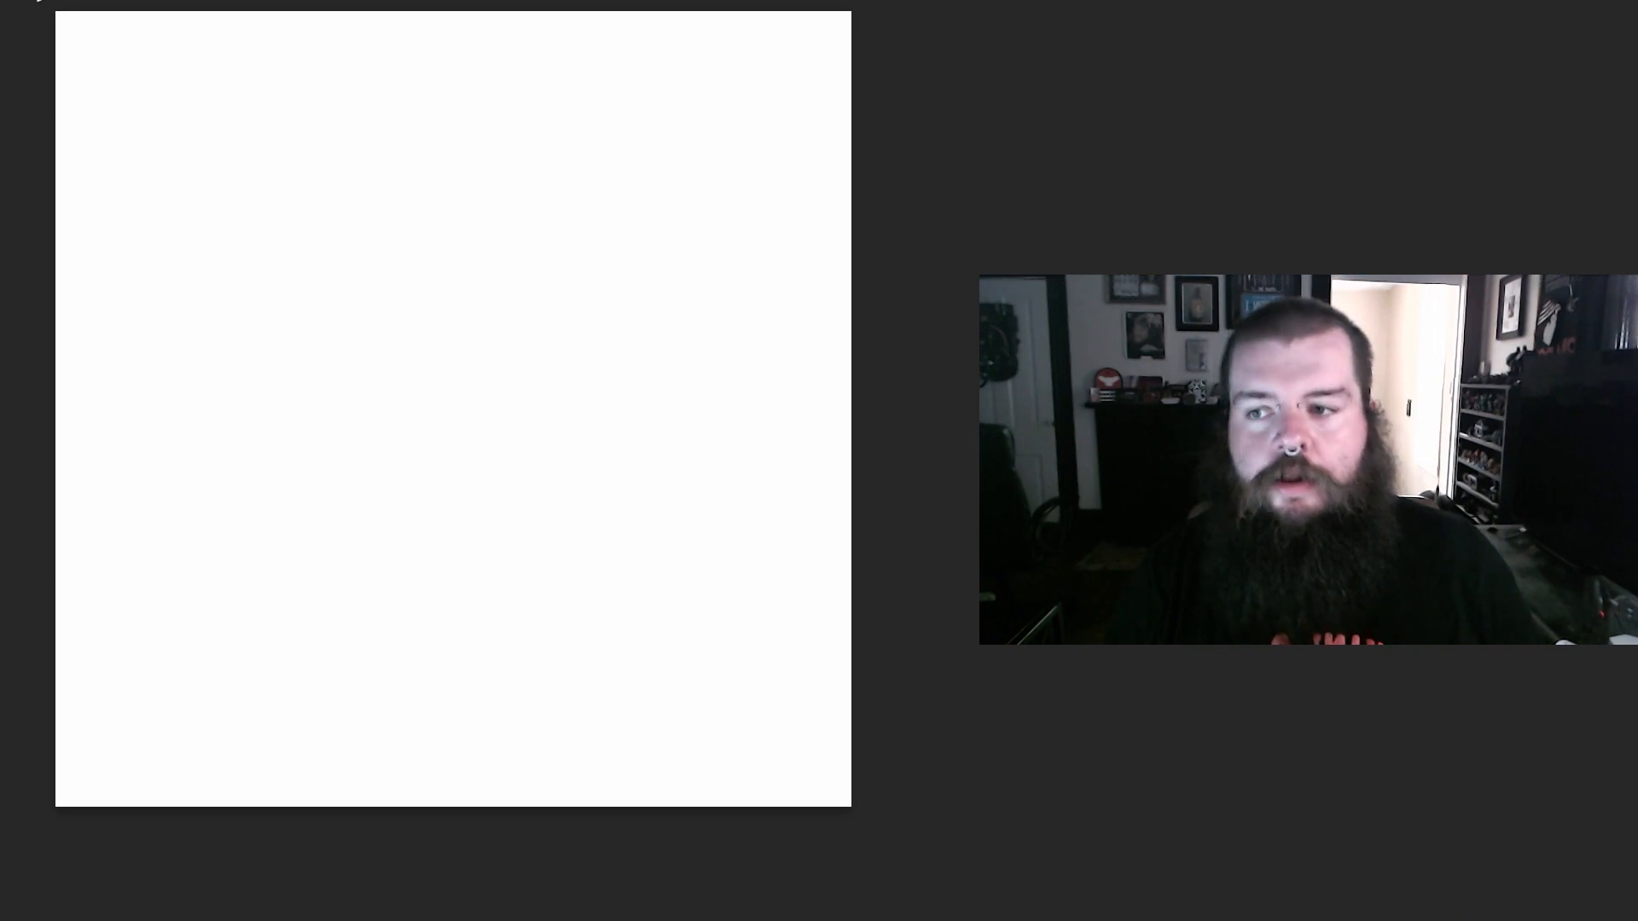
{"action": "left_click_drag", "start_coordinate": [54, 11], "coordinate": [1041, 884]}
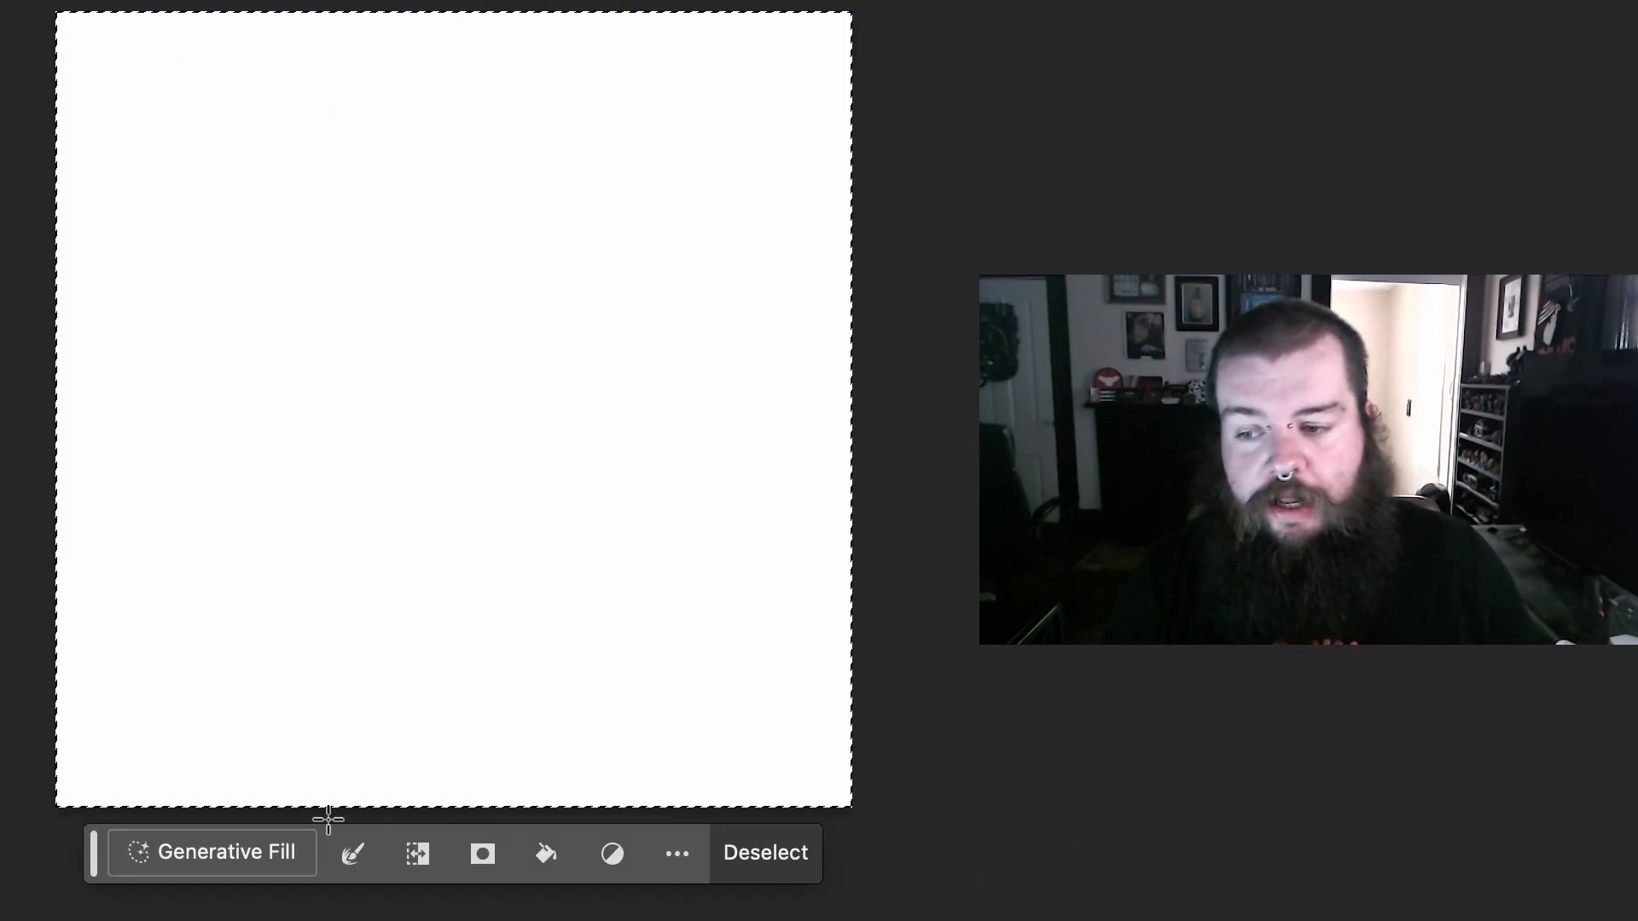
{"action": "left_click", "coordinate": [247, 841]}
{"action": "type", "text": "blue room"}
{"action": "key", "text": "Return"}
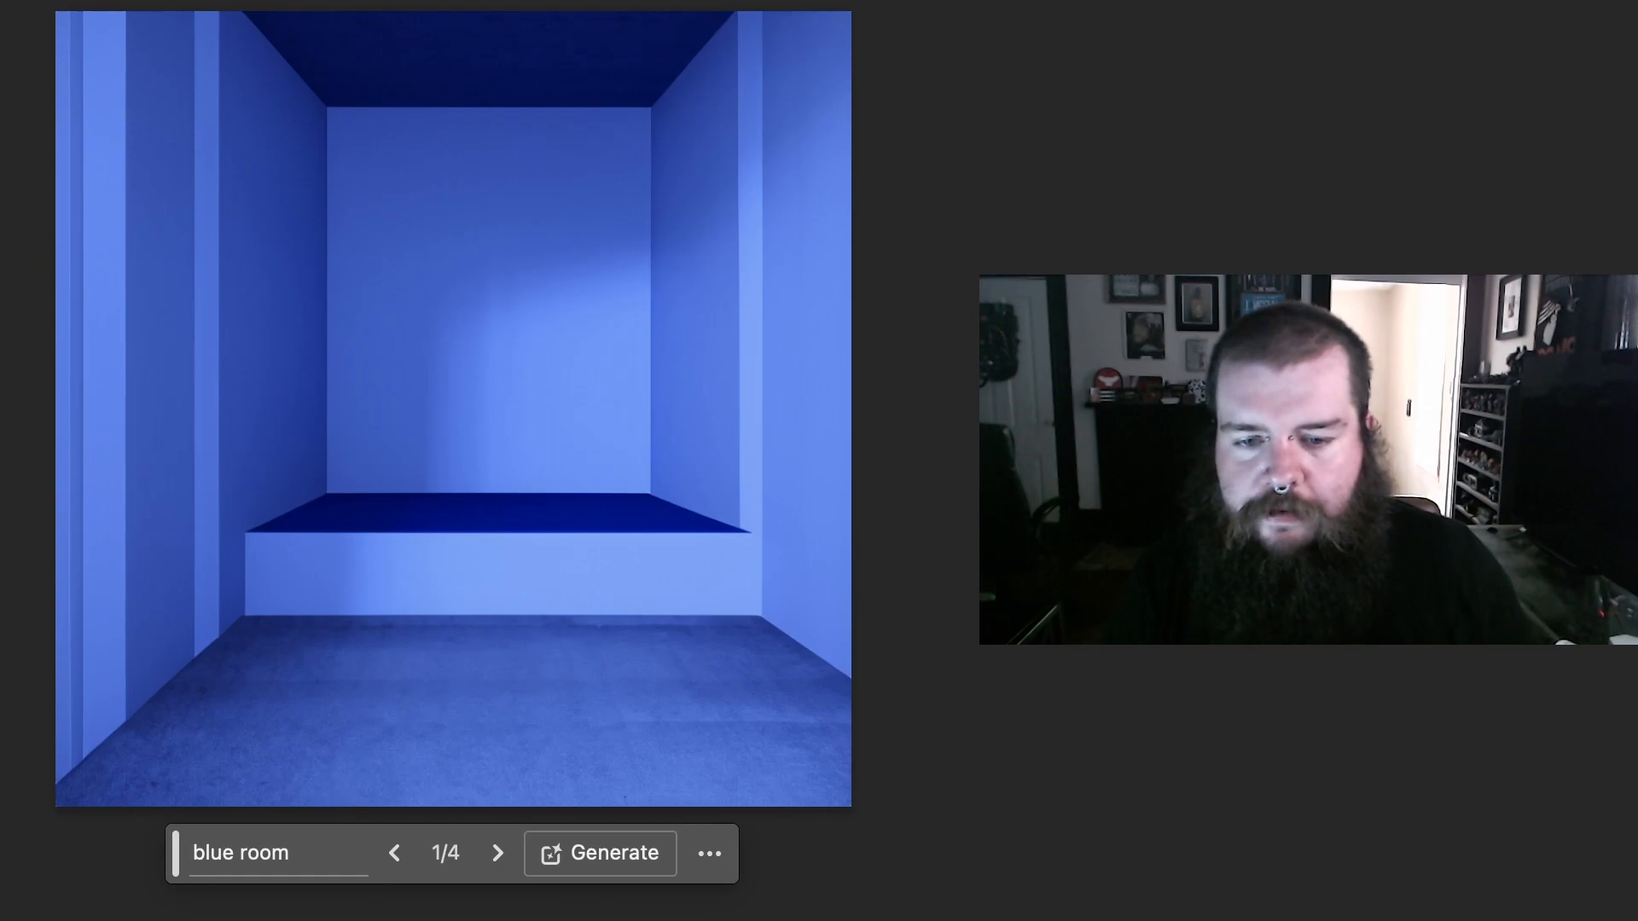
Step: Choose the third blue room variation, the one with the blue couch and wooden floor
{"action": "left_click", "coordinate": [498, 853]}
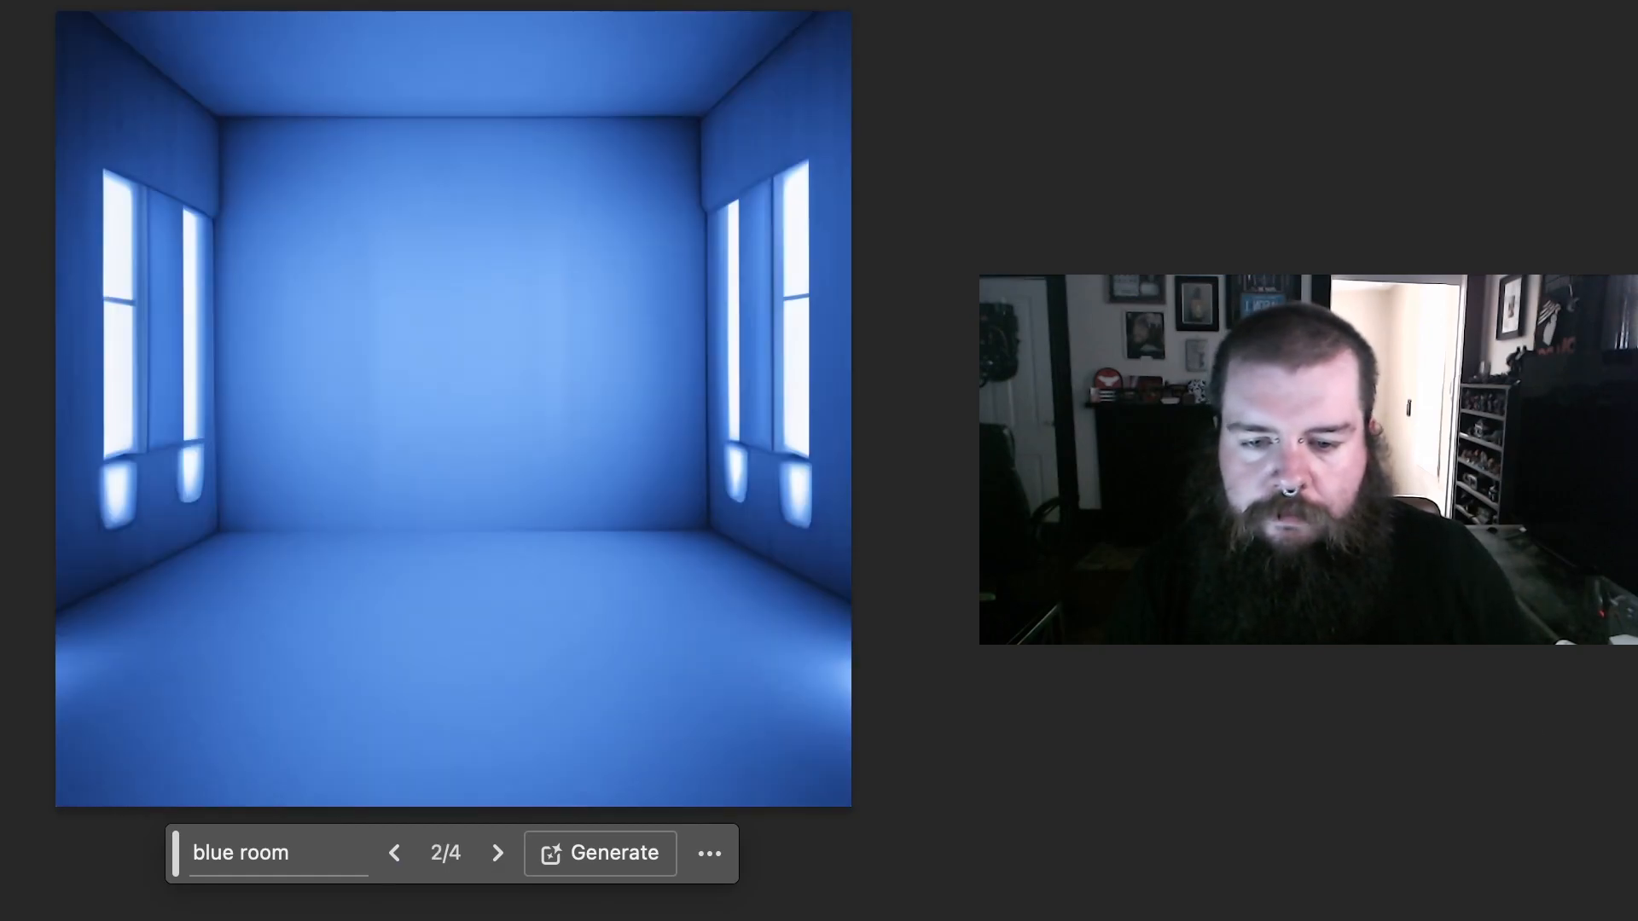
{"action": "left_click", "coordinate": [497, 853]}
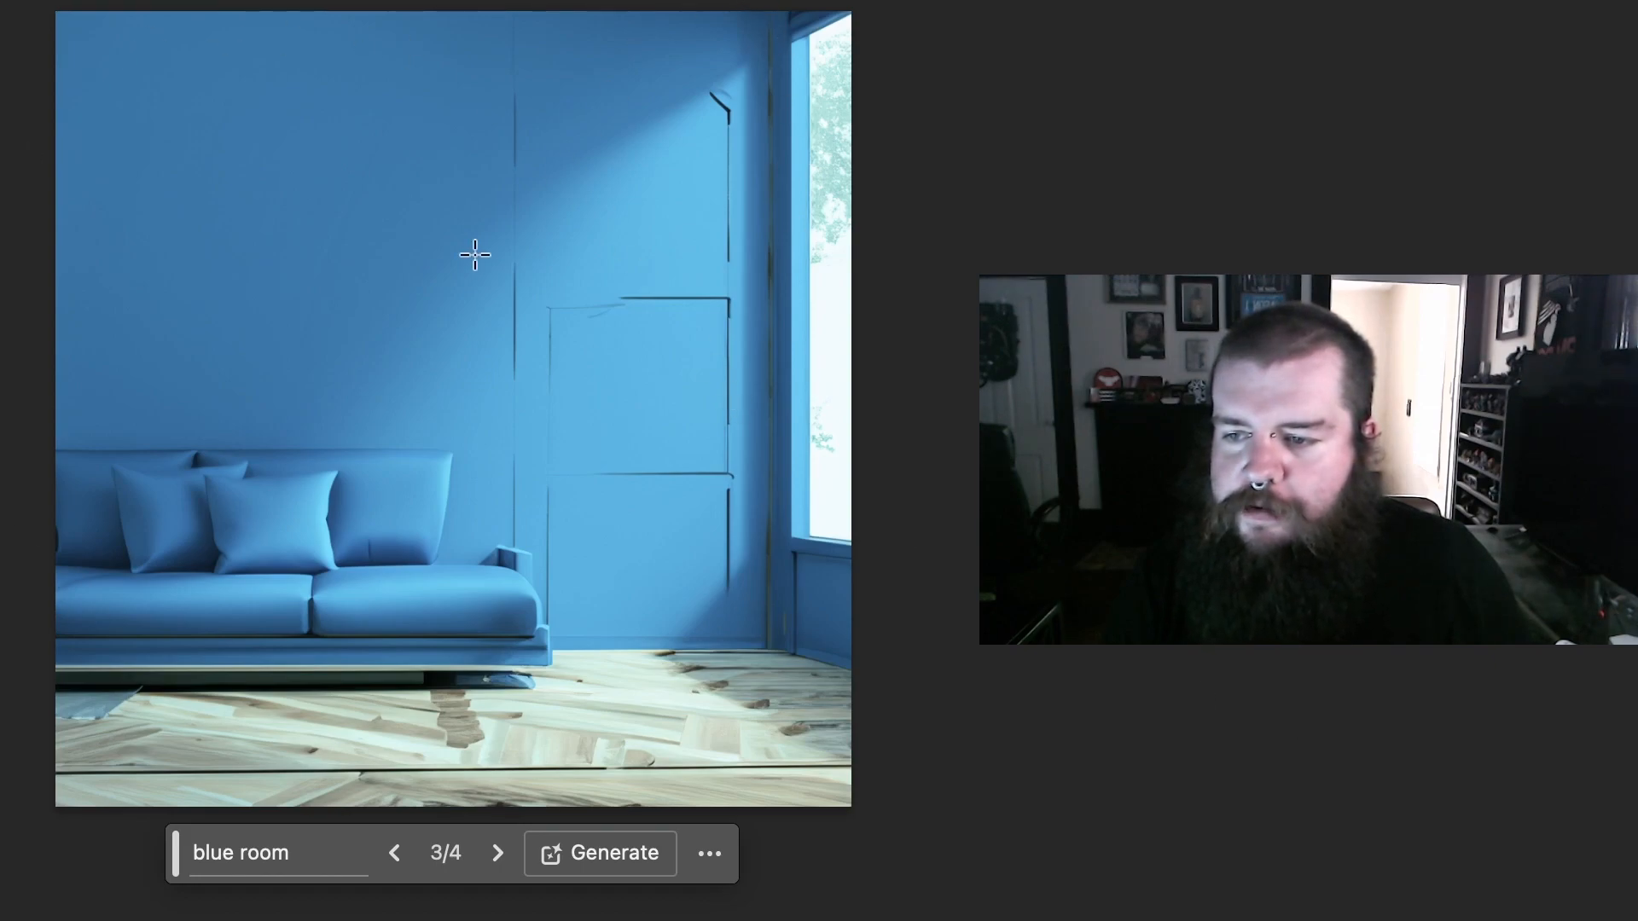
Step: Generate a "life preserver" in a small, nearly square selection on the upper wall beside the window, and choose the second variation
{"action": "left_click_drag", "start_coordinate": [577, 91], "coordinate": [742, 275]}
{"action": "left_click", "coordinate": [346, 338]}
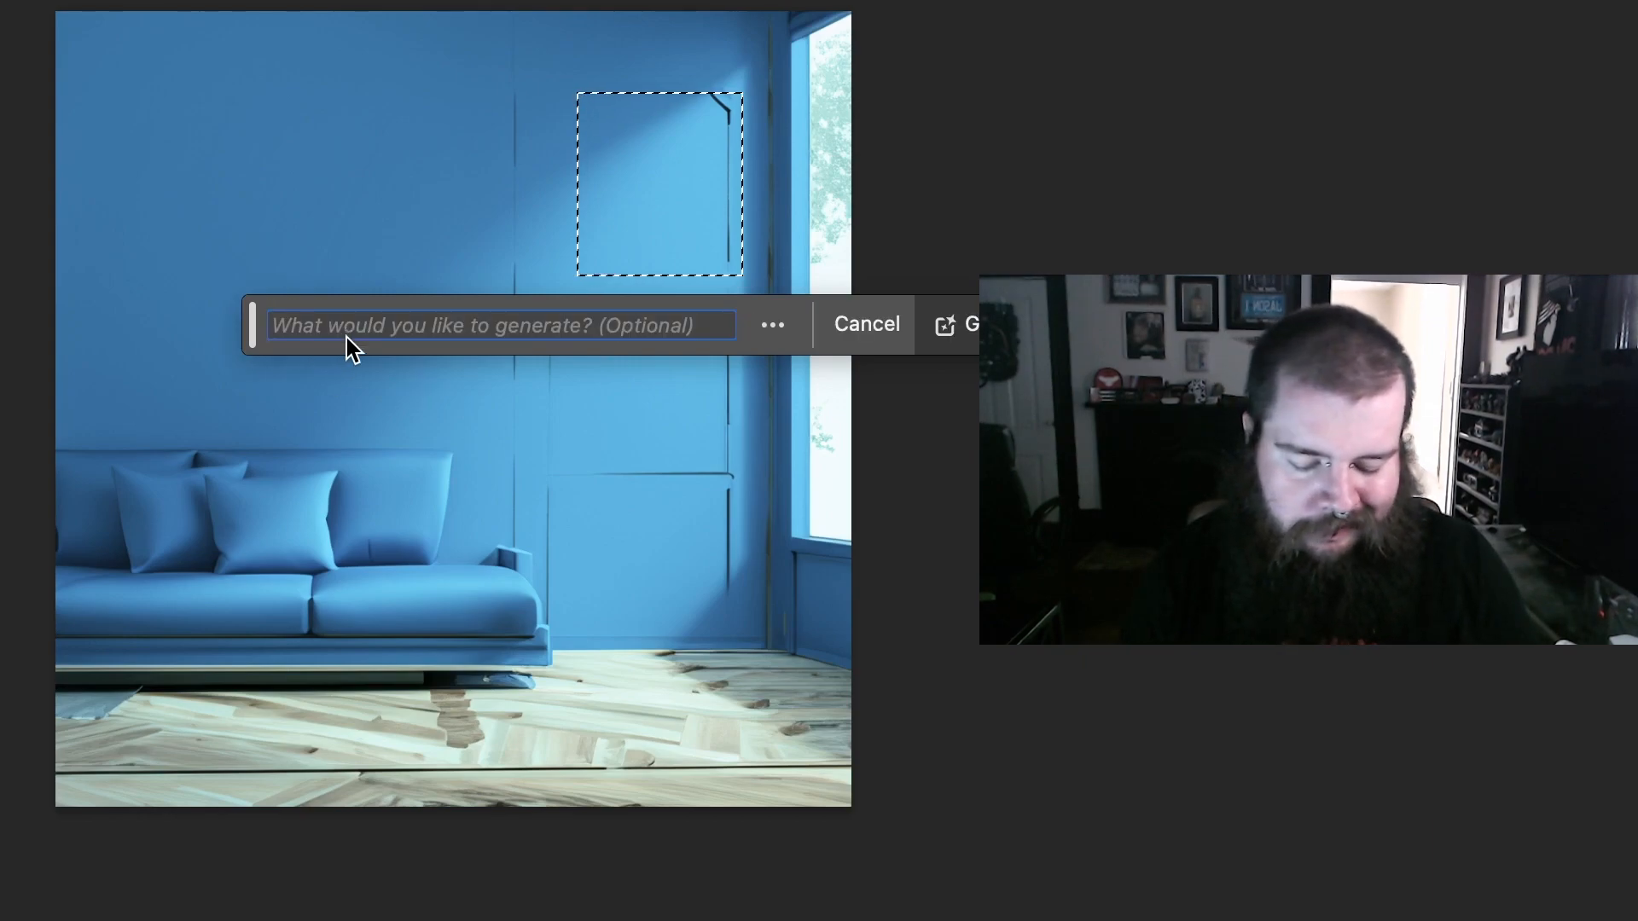
{"action": "type", "text": "life "}
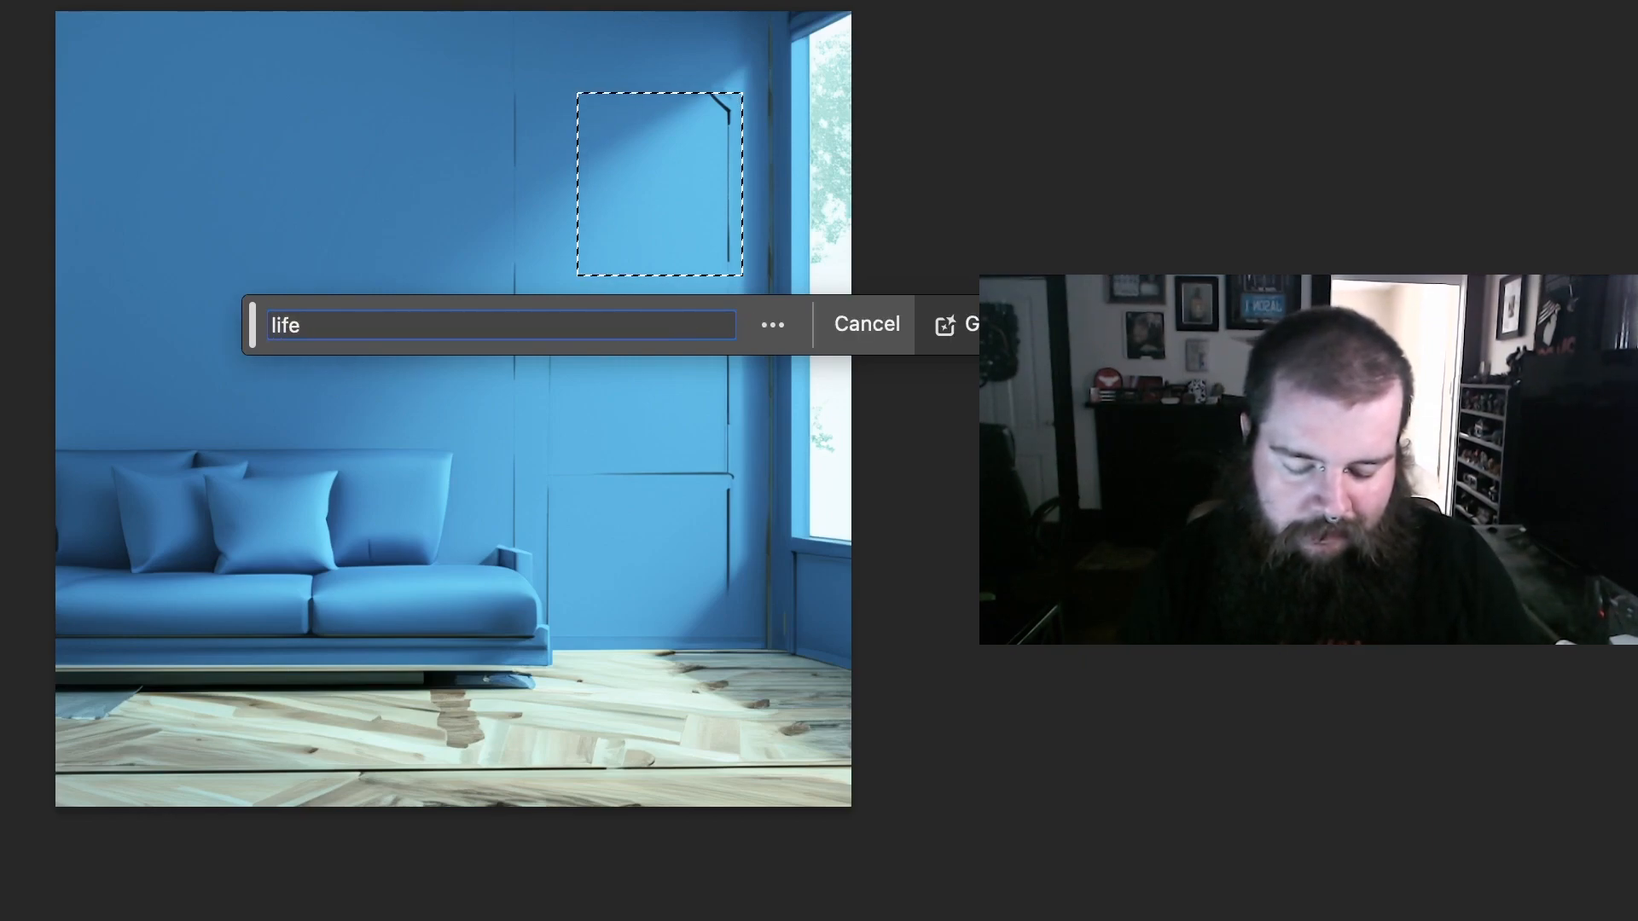
{"action": "type", "text": "preserver"}
{"action": "key", "text": "Return"}
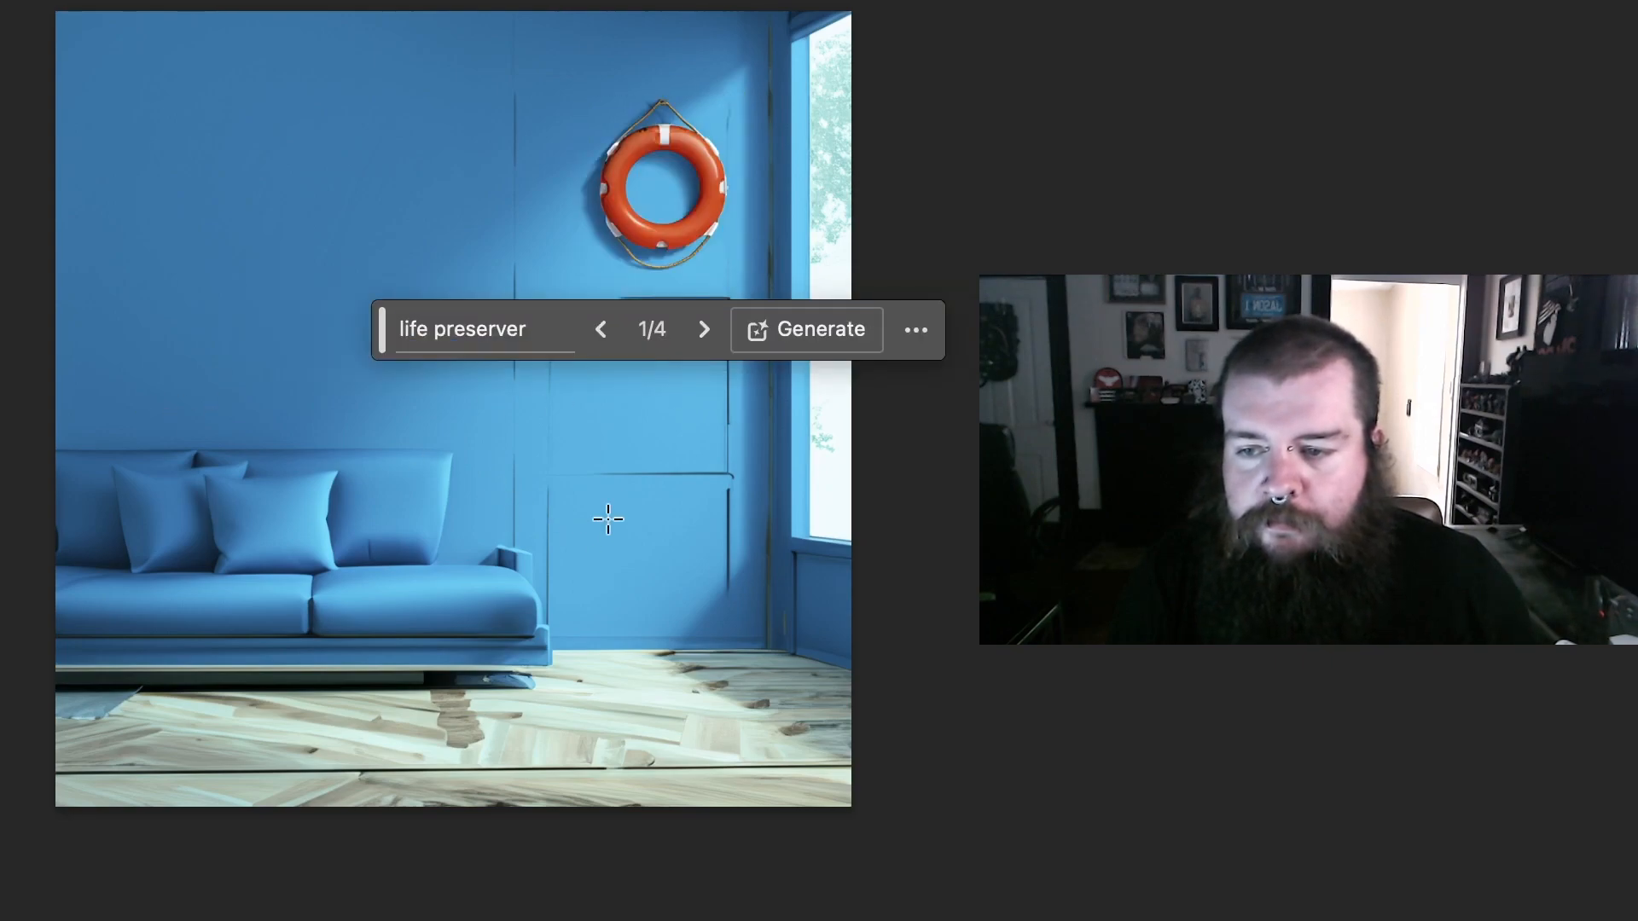
{"action": "left_click", "coordinate": [704, 329]}
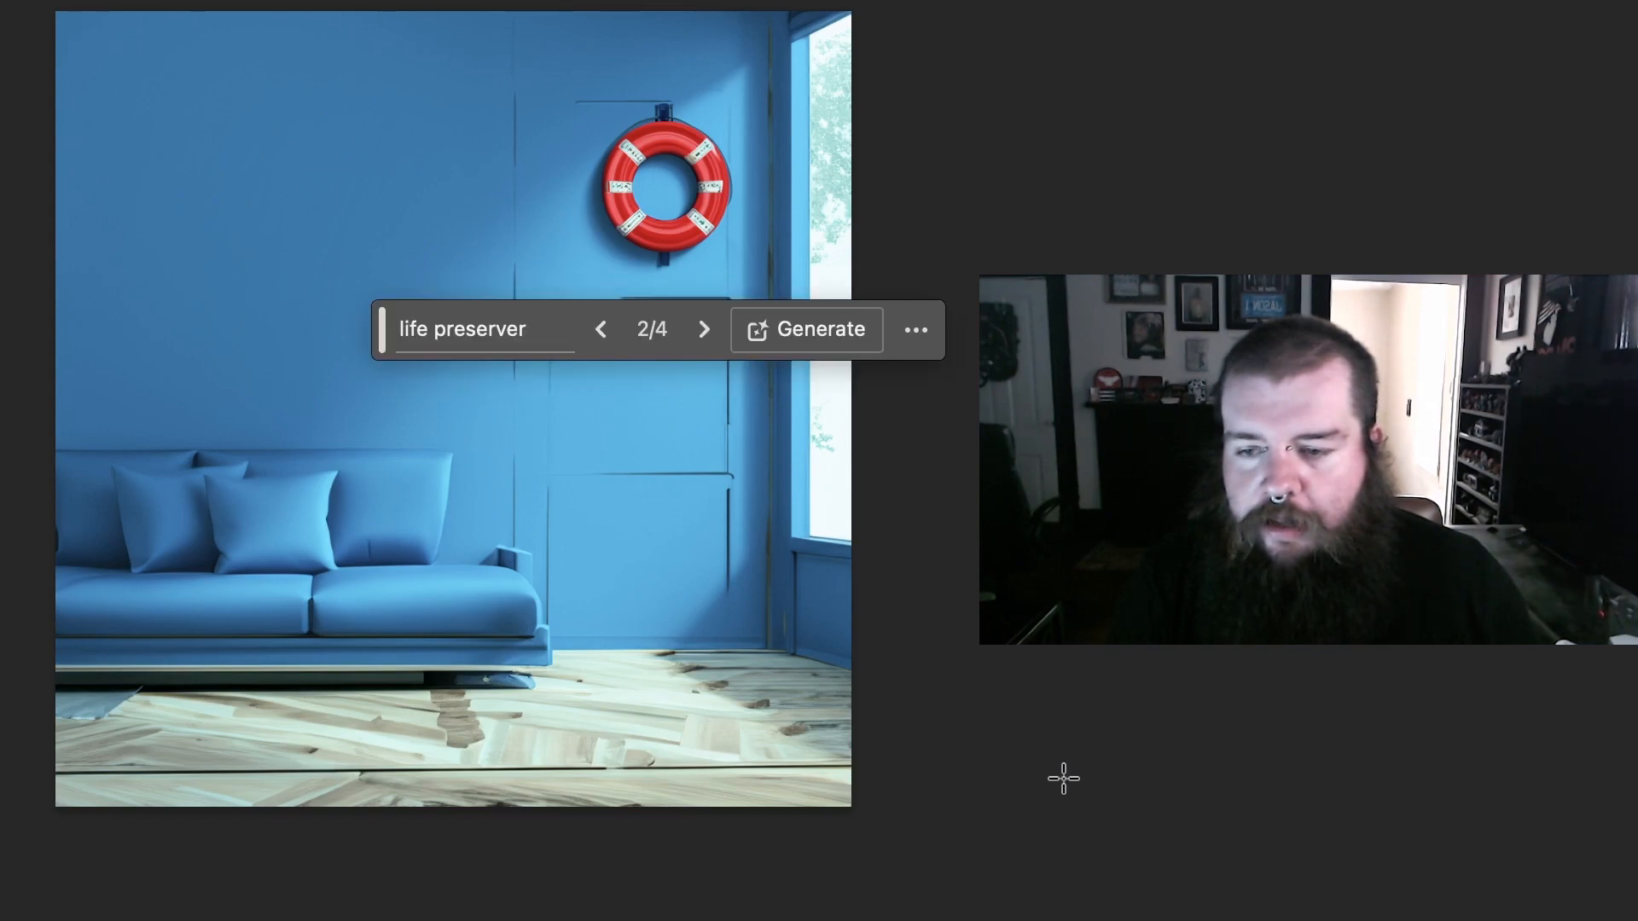
Step: Generate an "anchor" in a tall selection on the blank wall above the couch, and choose the third variation
{"action": "left_click_drag", "start_coordinate": [202, 53], "coordinate": [461, 374]}
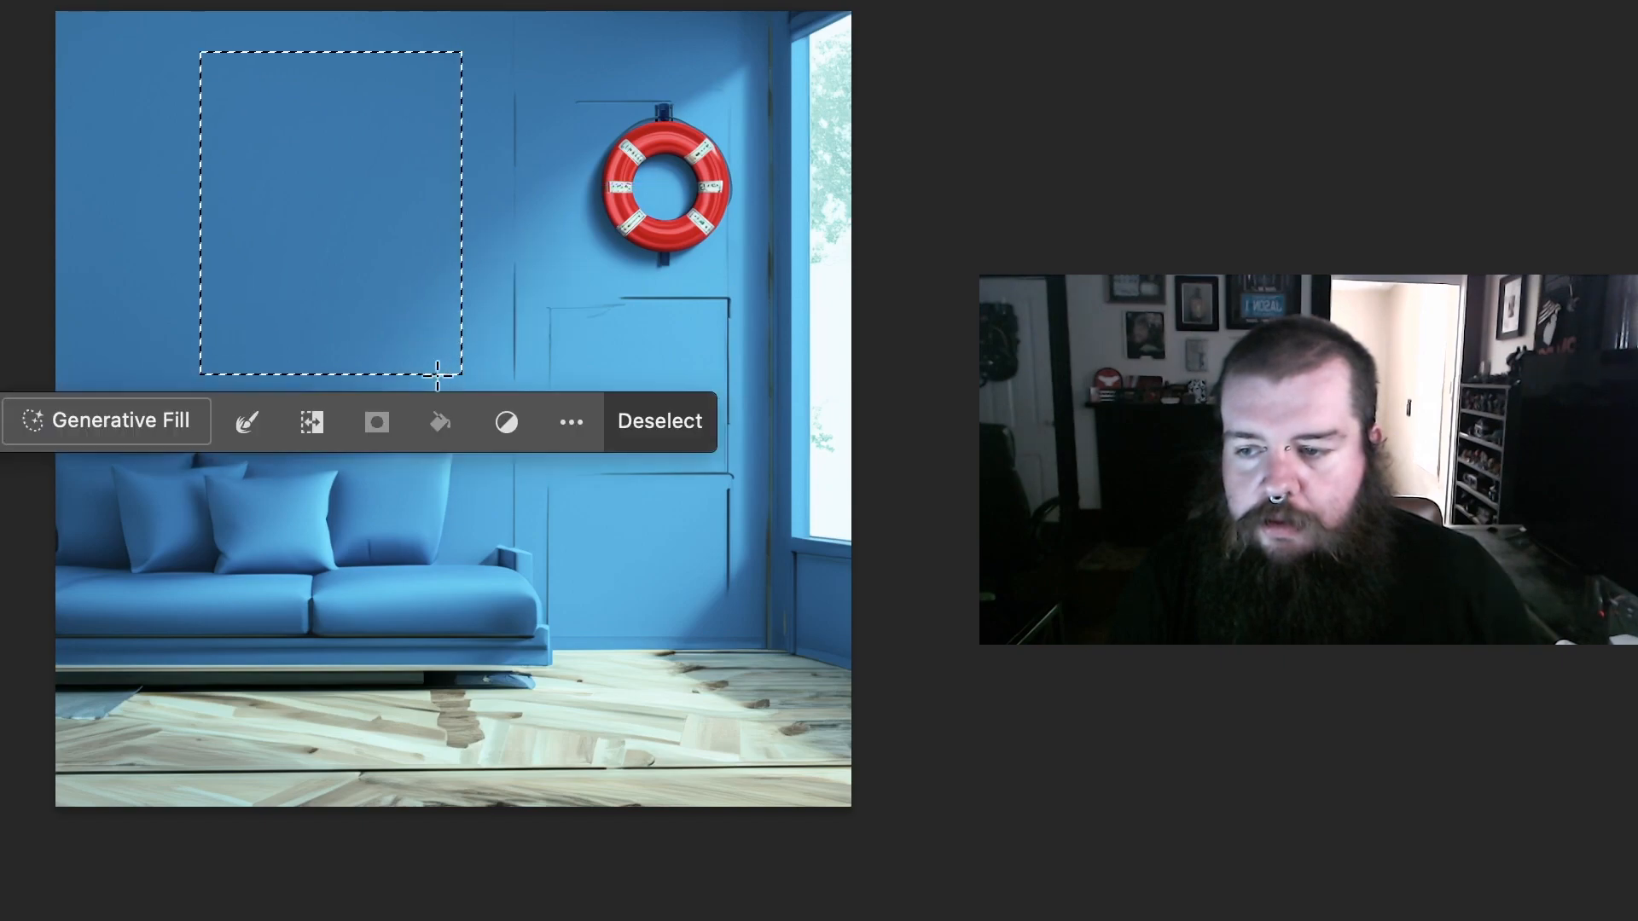
{"action": "left_click", "coordinate": [114, 422]}
{"action": "type", "text": "snv"}
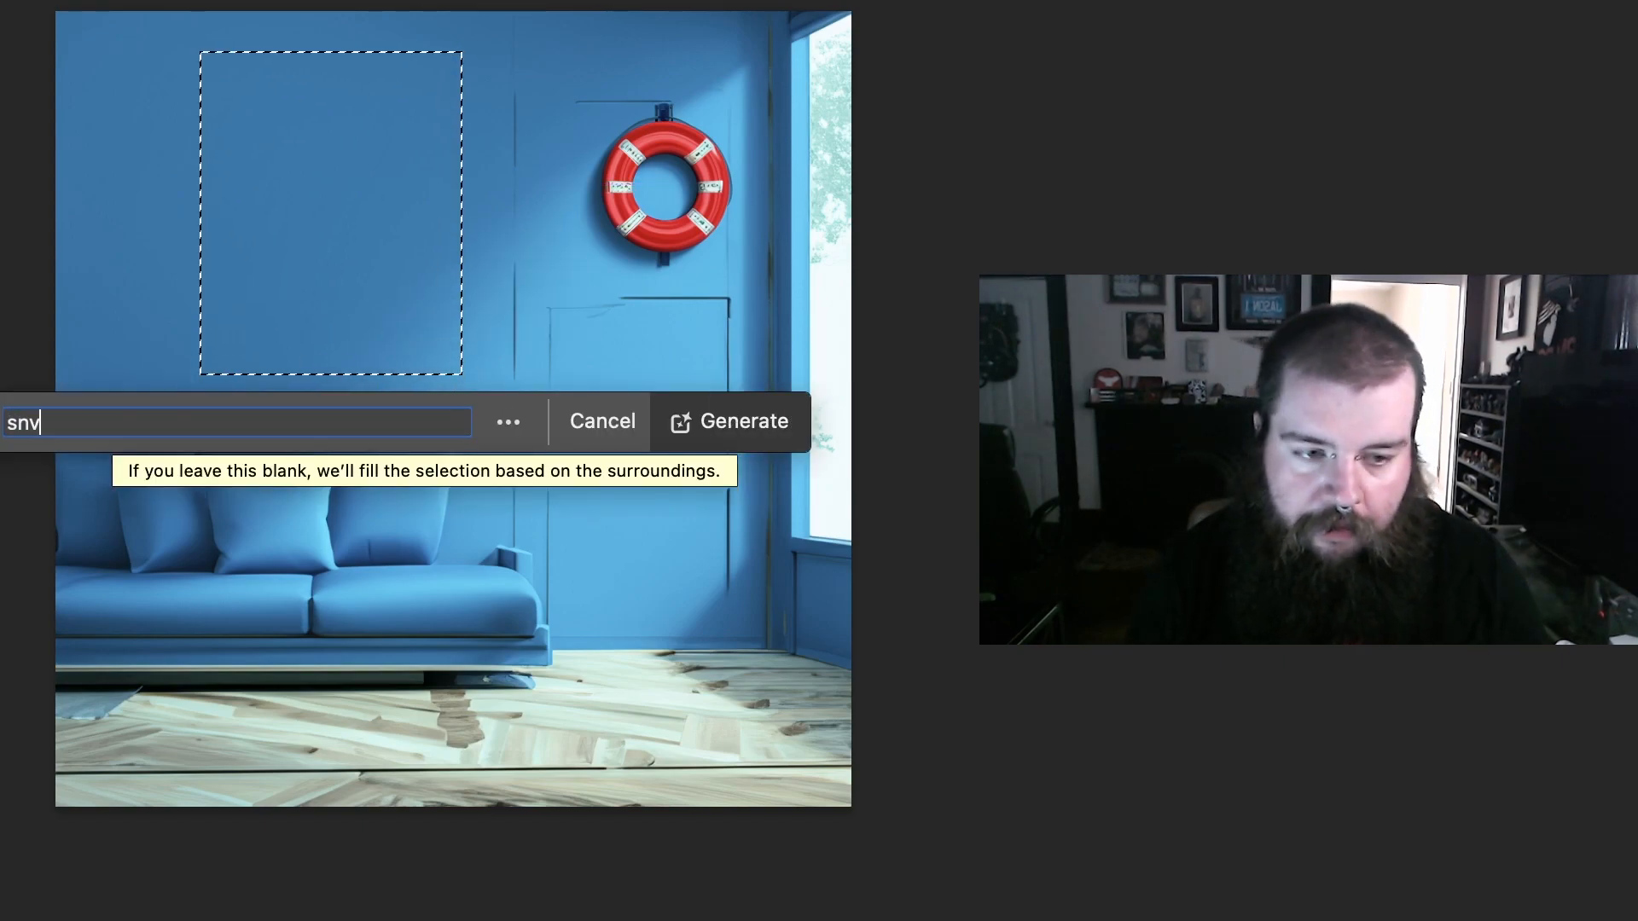
{"action": "key", "text": "BackSpace"}
{"action": "key", "text": "BackSpace"}
{"action": "key", "text": "BackSpace"}
{"action": "type", "text": "ancho"}
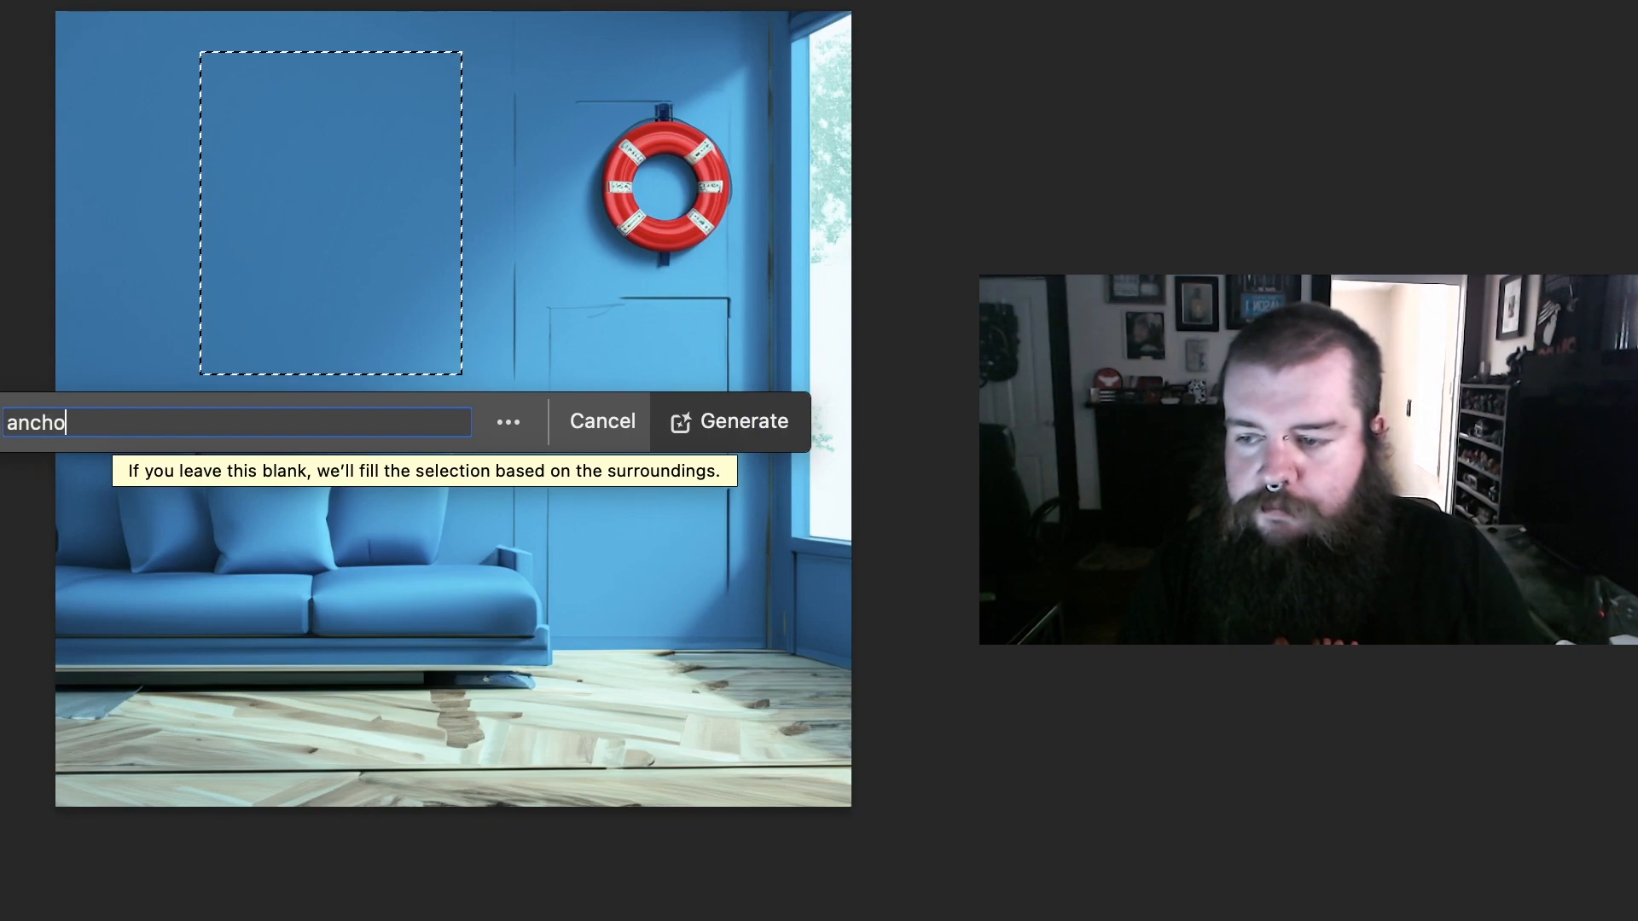
{"action": "type", "text": "r"}
{"action": "key", "text": "Return"}
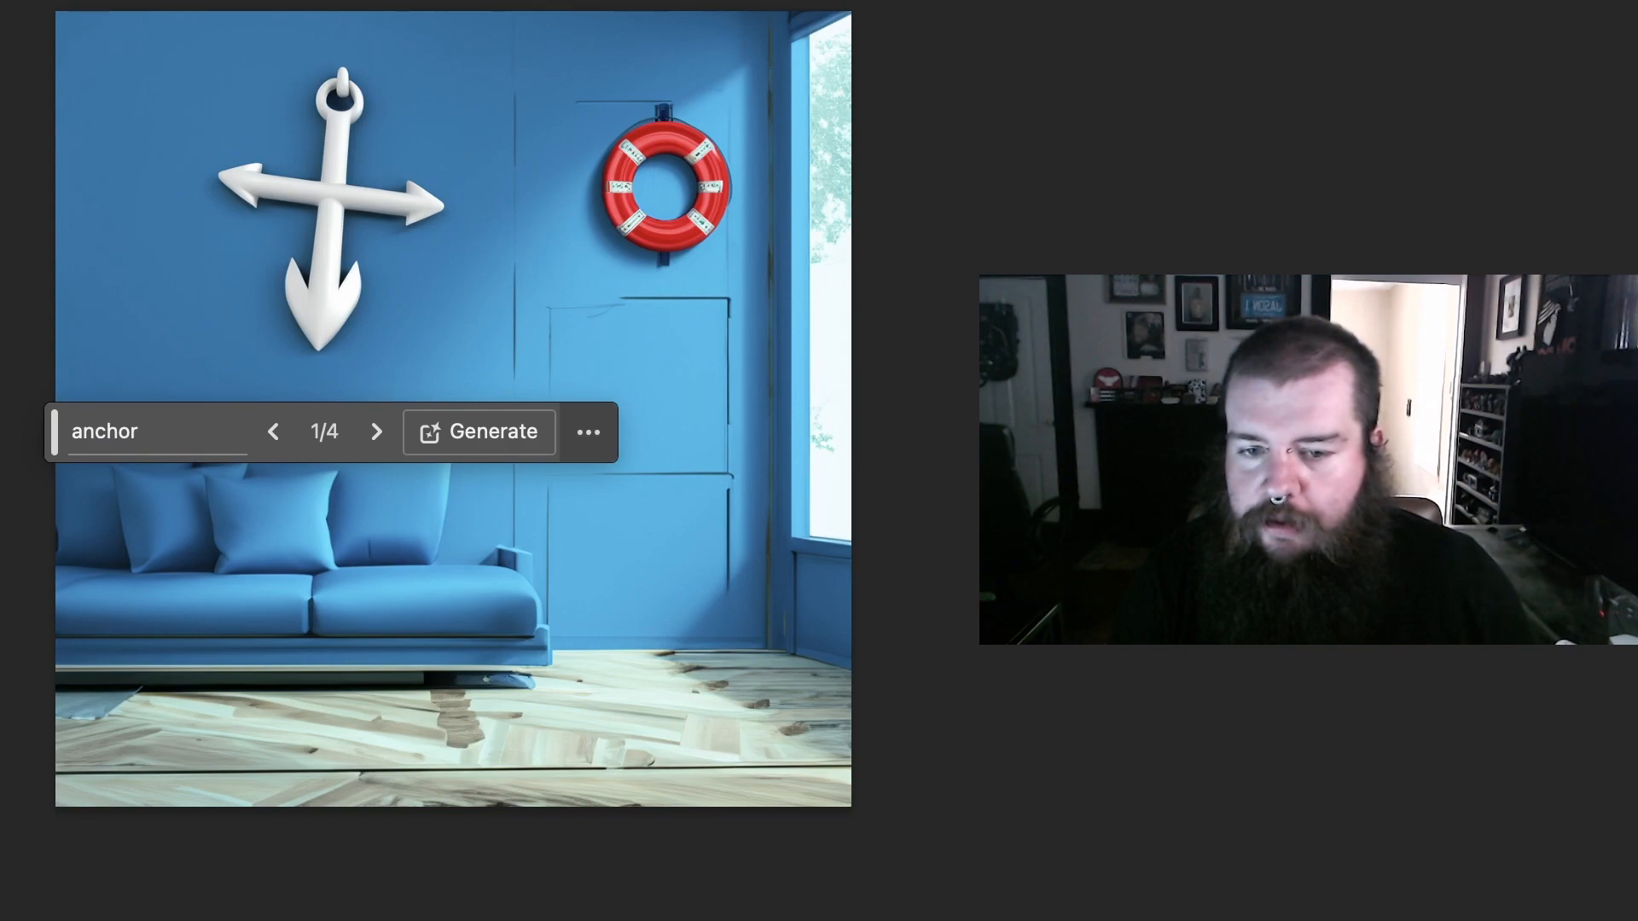
{"action": "left_click", "coordinate": [377, 432]}
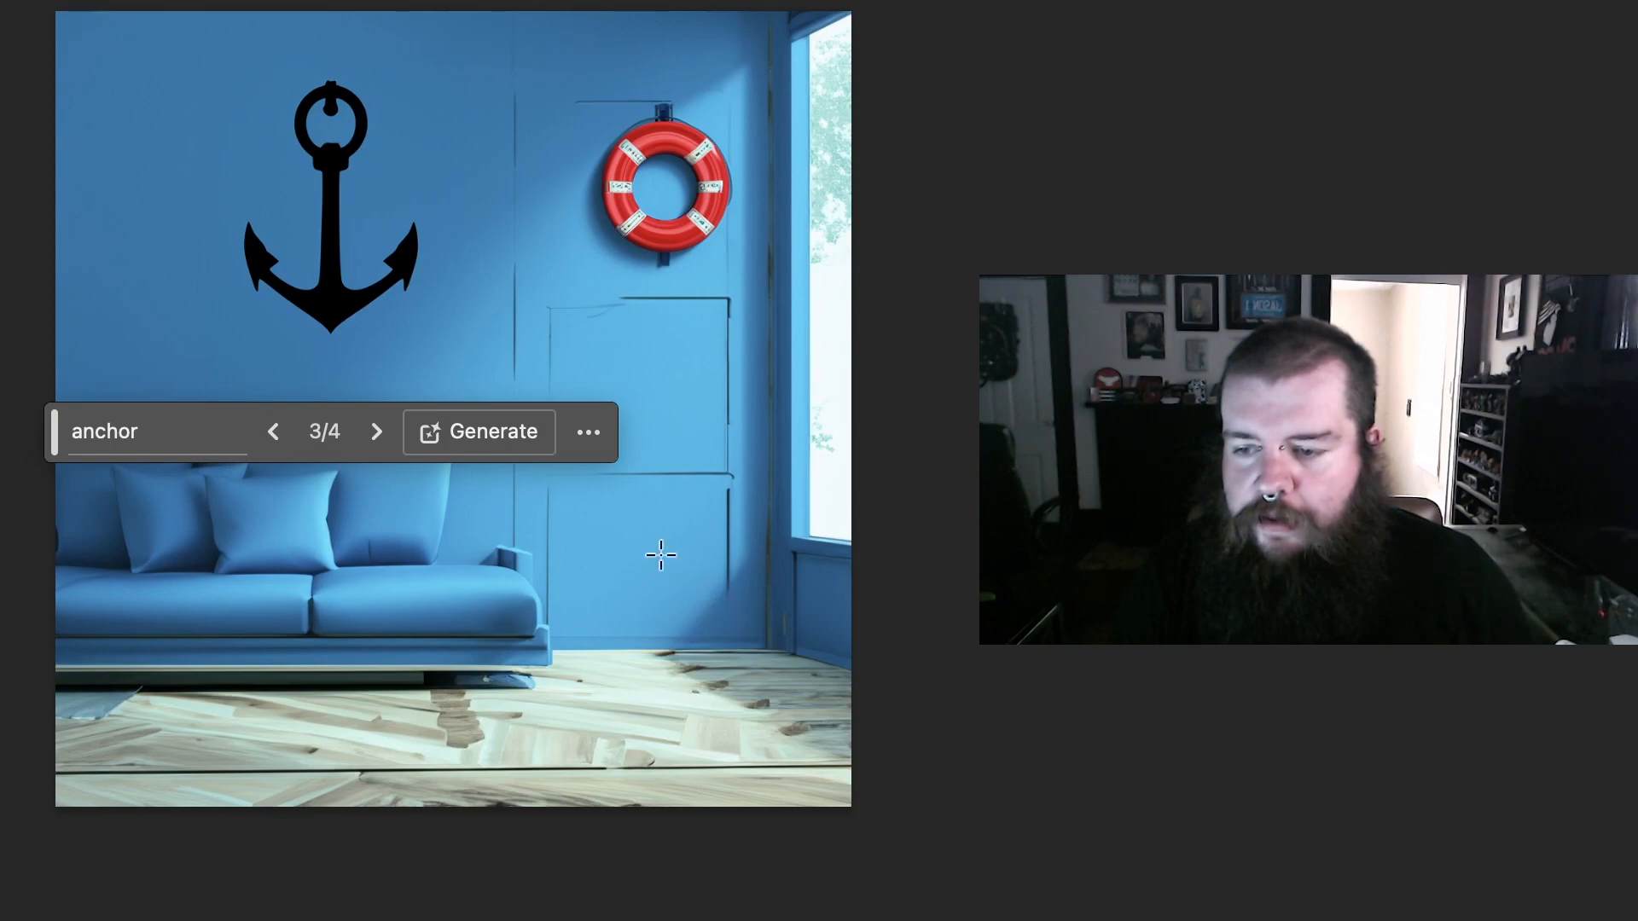
Step: Select the whole blue couch and use Generative Fill with the prompt "remove" to take it out of the room
{"action": "left_click_drag", "start_coordinate": [572, 370], "coordinate": [9, 725]}
{"action": "left_click", "coordinate": [101, 768]}
{"action": "type", "text": "remove"}
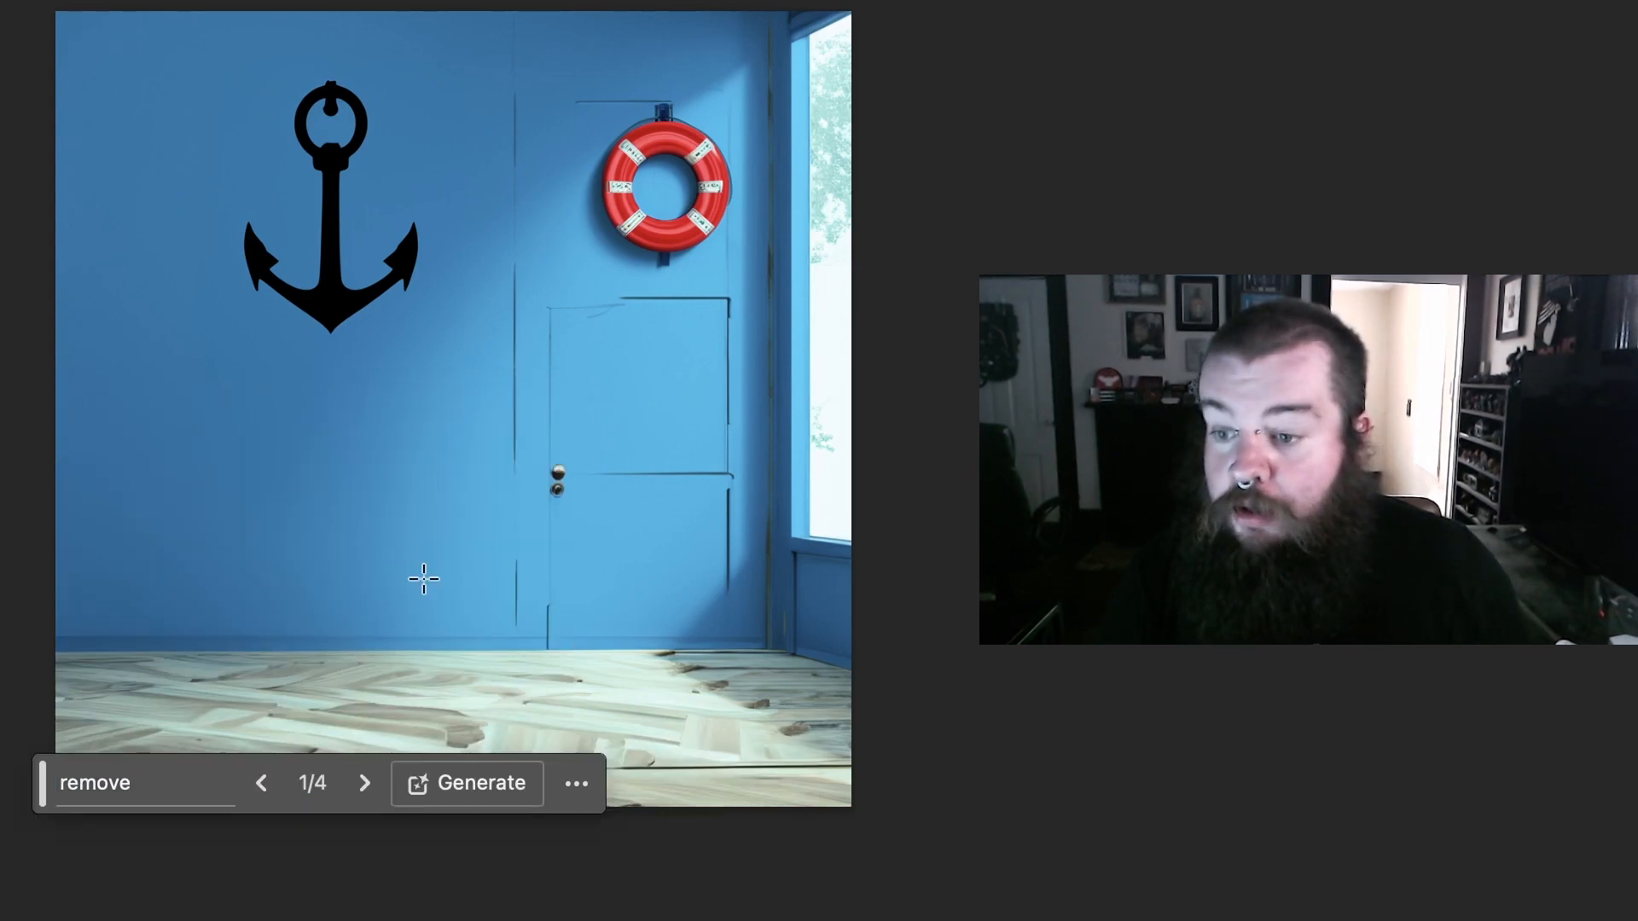
Step: Generate a "red recliner" in a tall selection from the anchor's lower half down to the floor, and choose the third variation
{"action": "left_click_drag", "start_coordinate": [339, 273], "coordinate": [629, 700]}
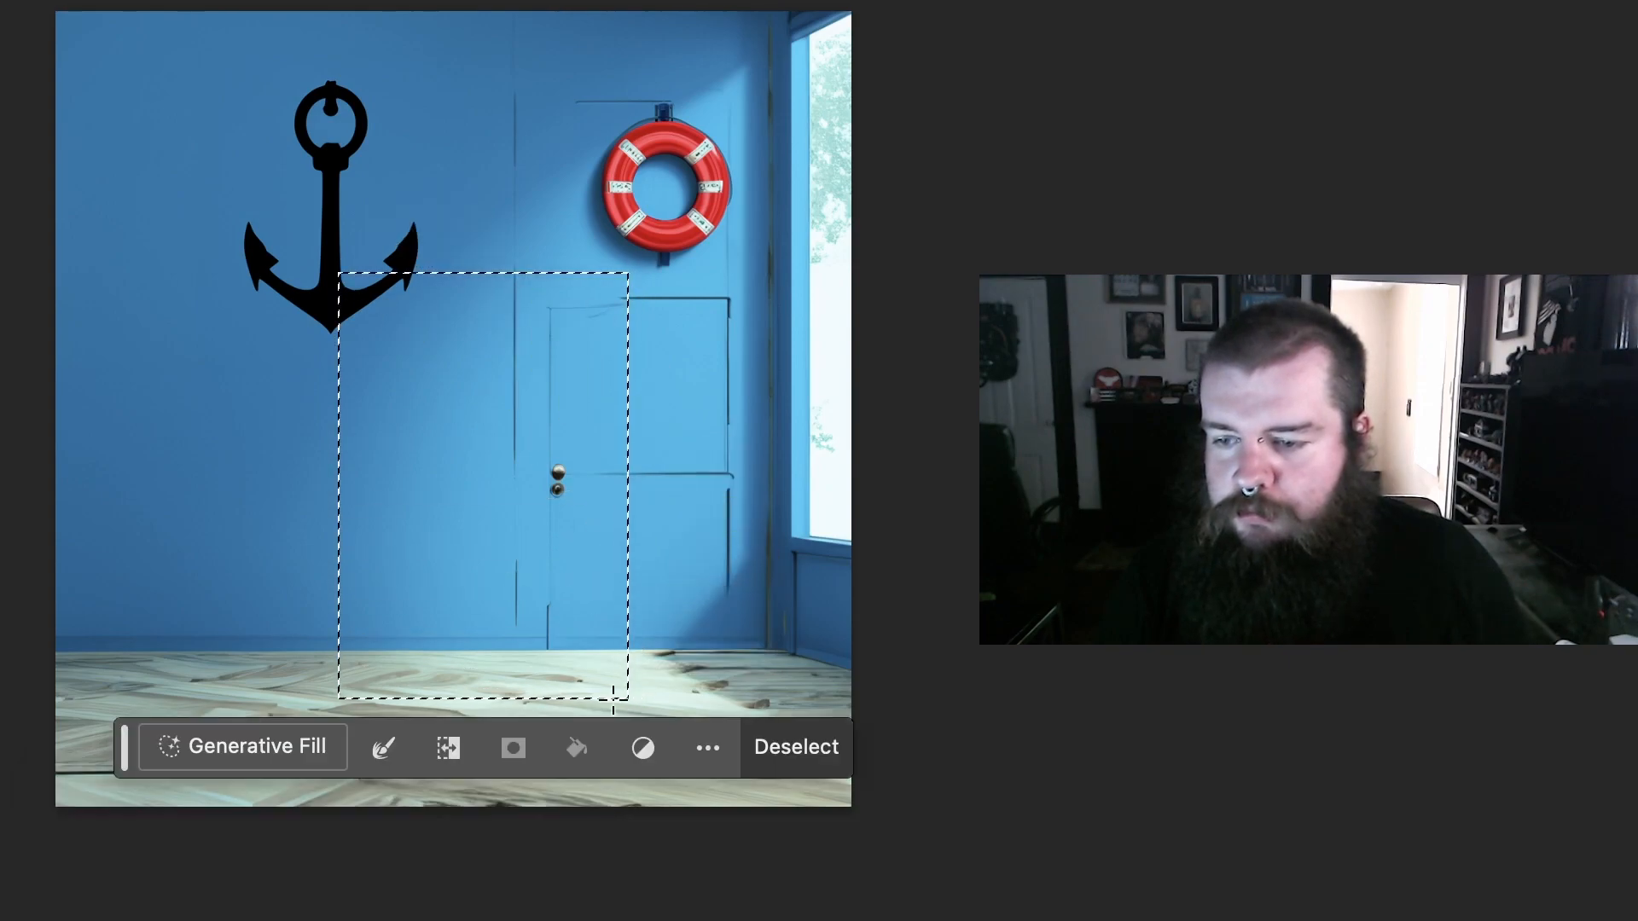
{"action": "left_click", "coordinate": [201, 761]}
{"action": "type", "text": "red r"}
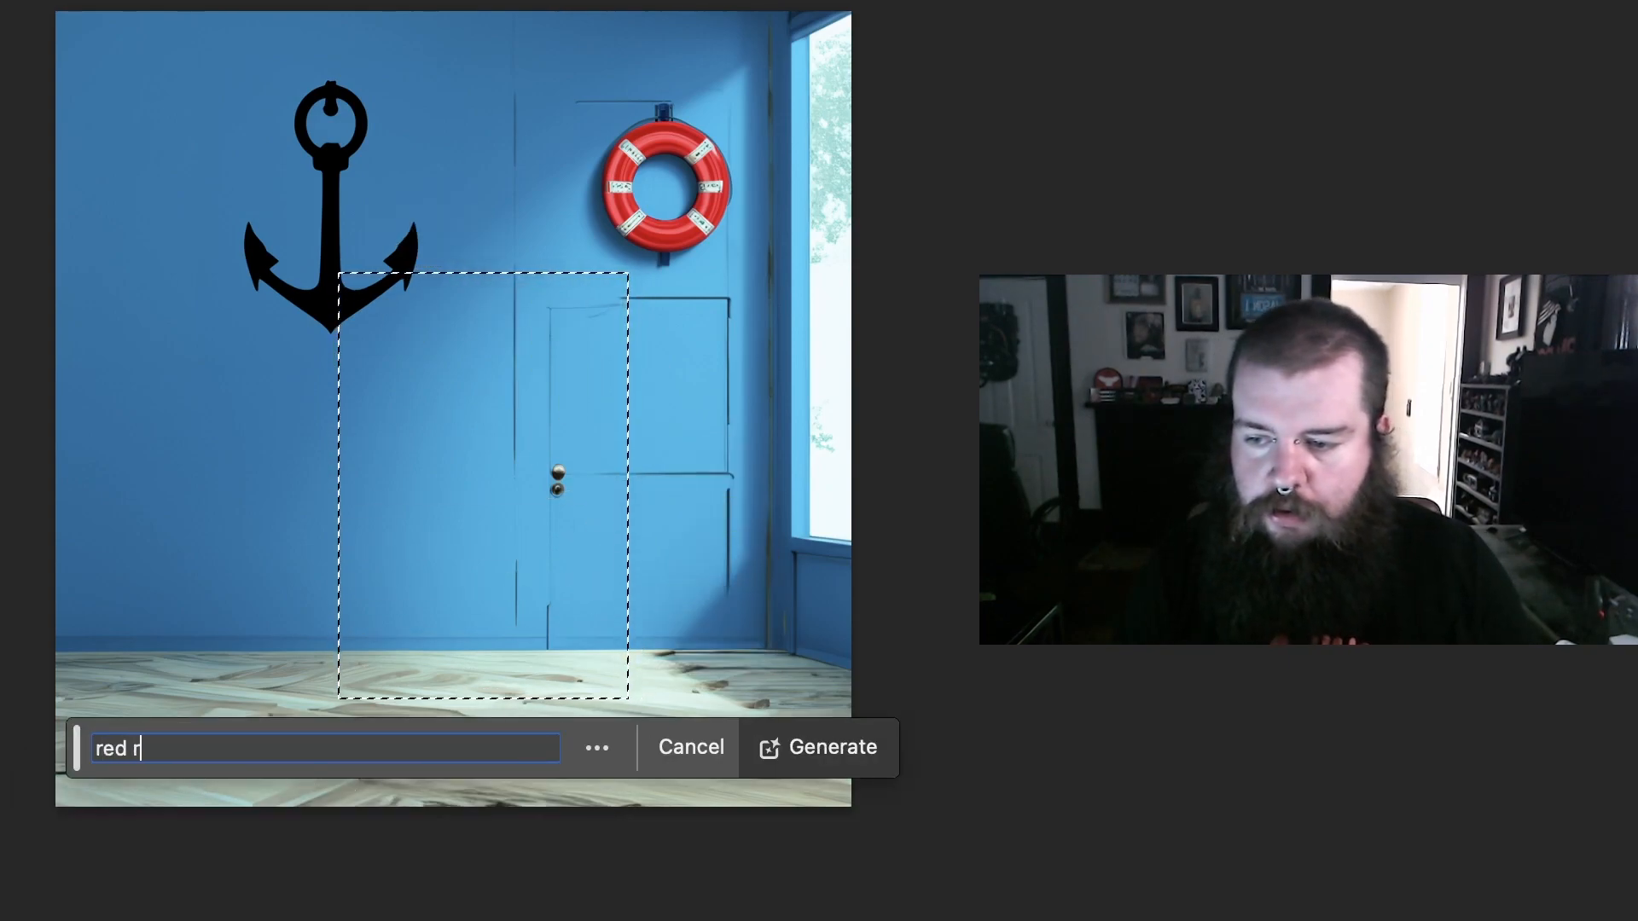
{"action": "type", "text": "ecliner"}
{"action": "key", "text": "Return"}
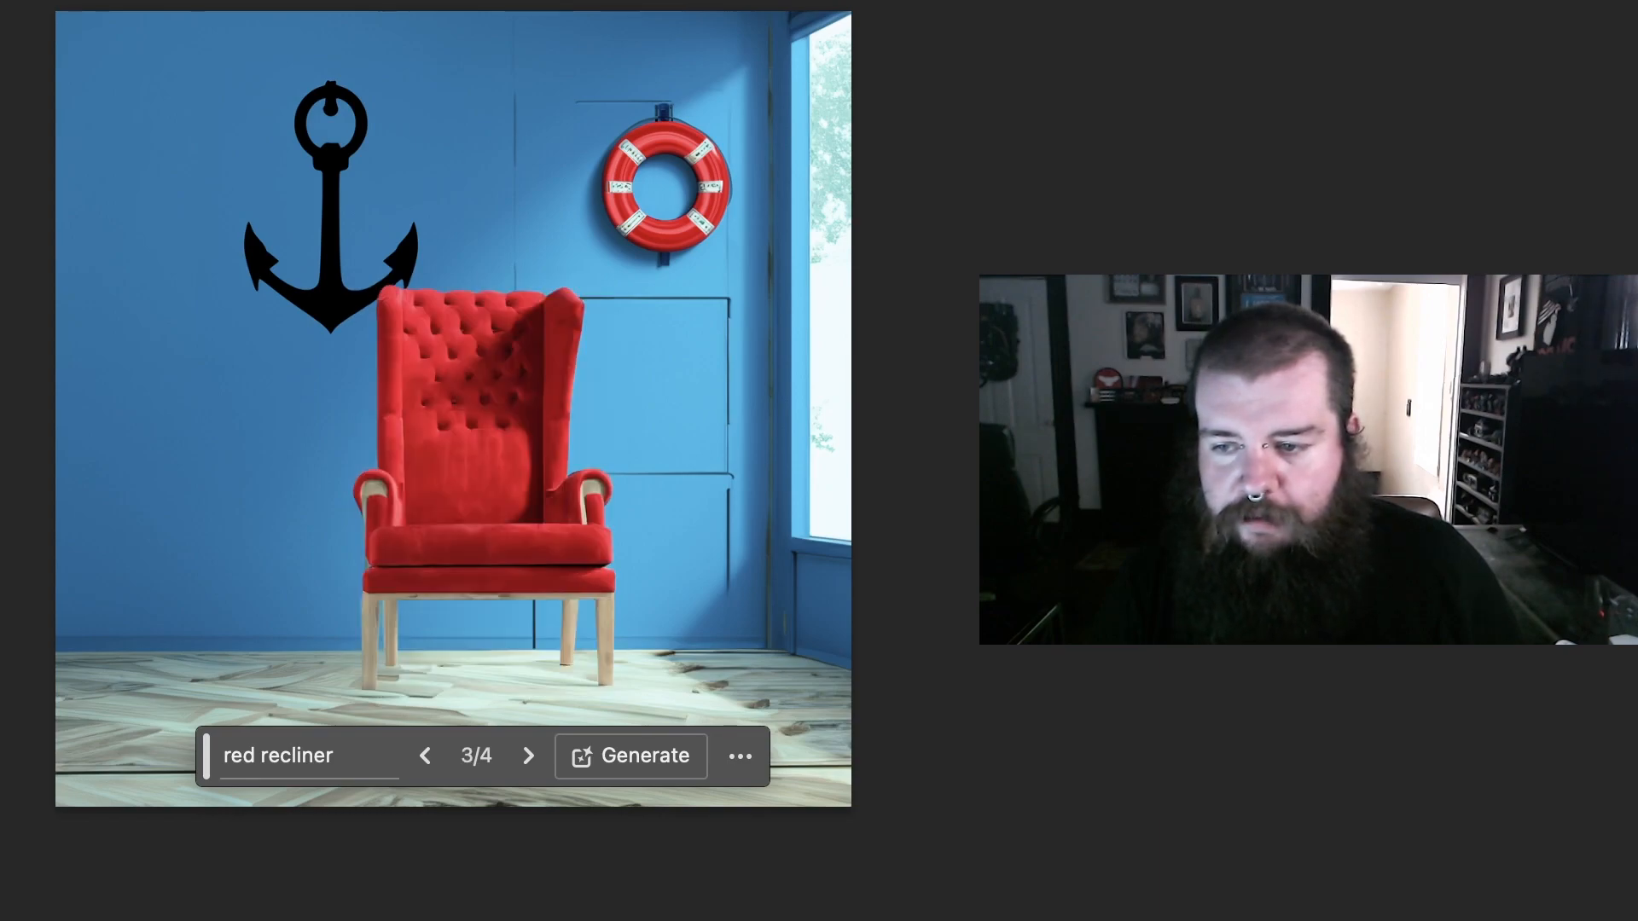
Step: Generate a "sponge" in a square selection over the red chair's backrest, and choose the yellow sponge variation with a green side
{"action": "left_click_drag", "start_coordinate": [410, 386], "coordinate": [553, 529]}
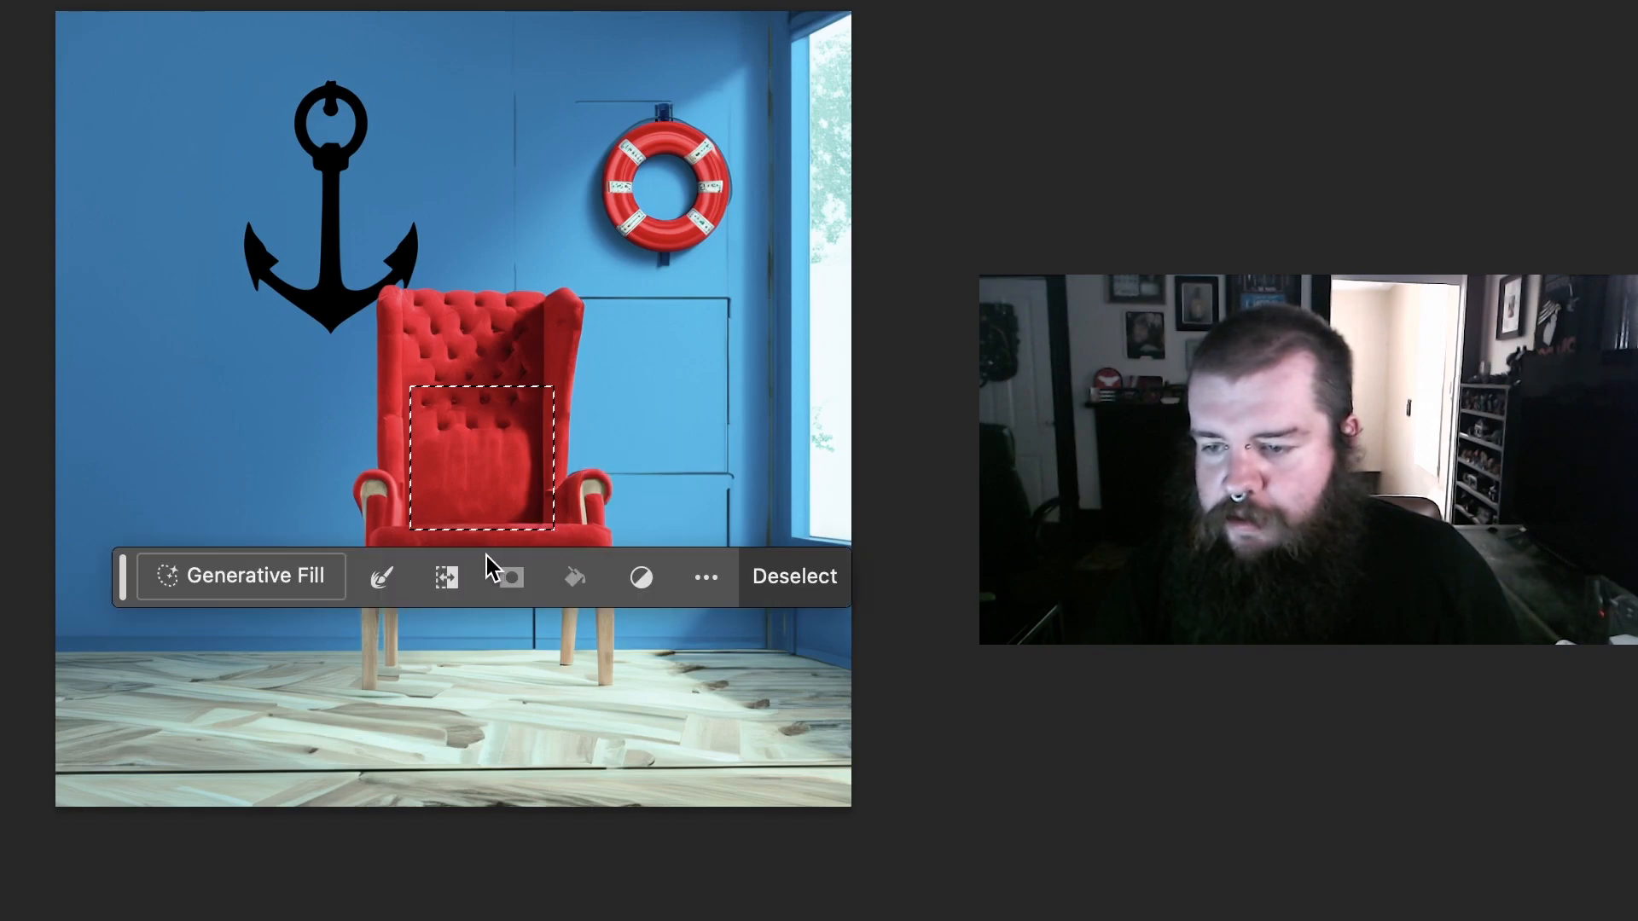
{"action": "left_click", "coordinate": [314, 576]}
{"action": "type", "text": "sponge"}
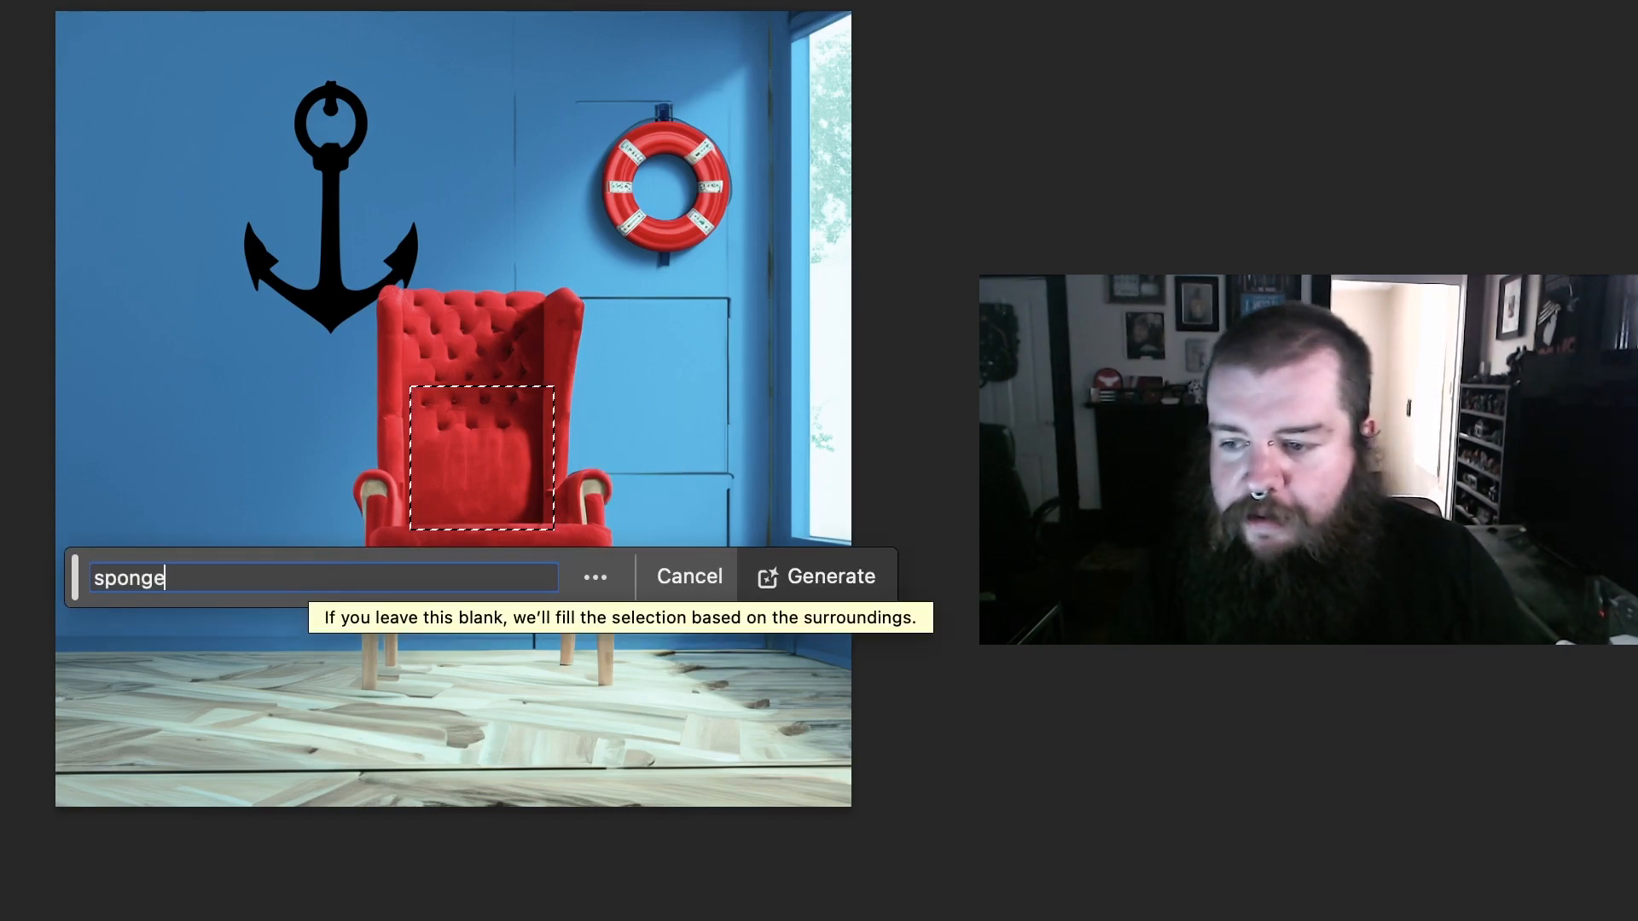
{"action": "key", "text": "Return"}
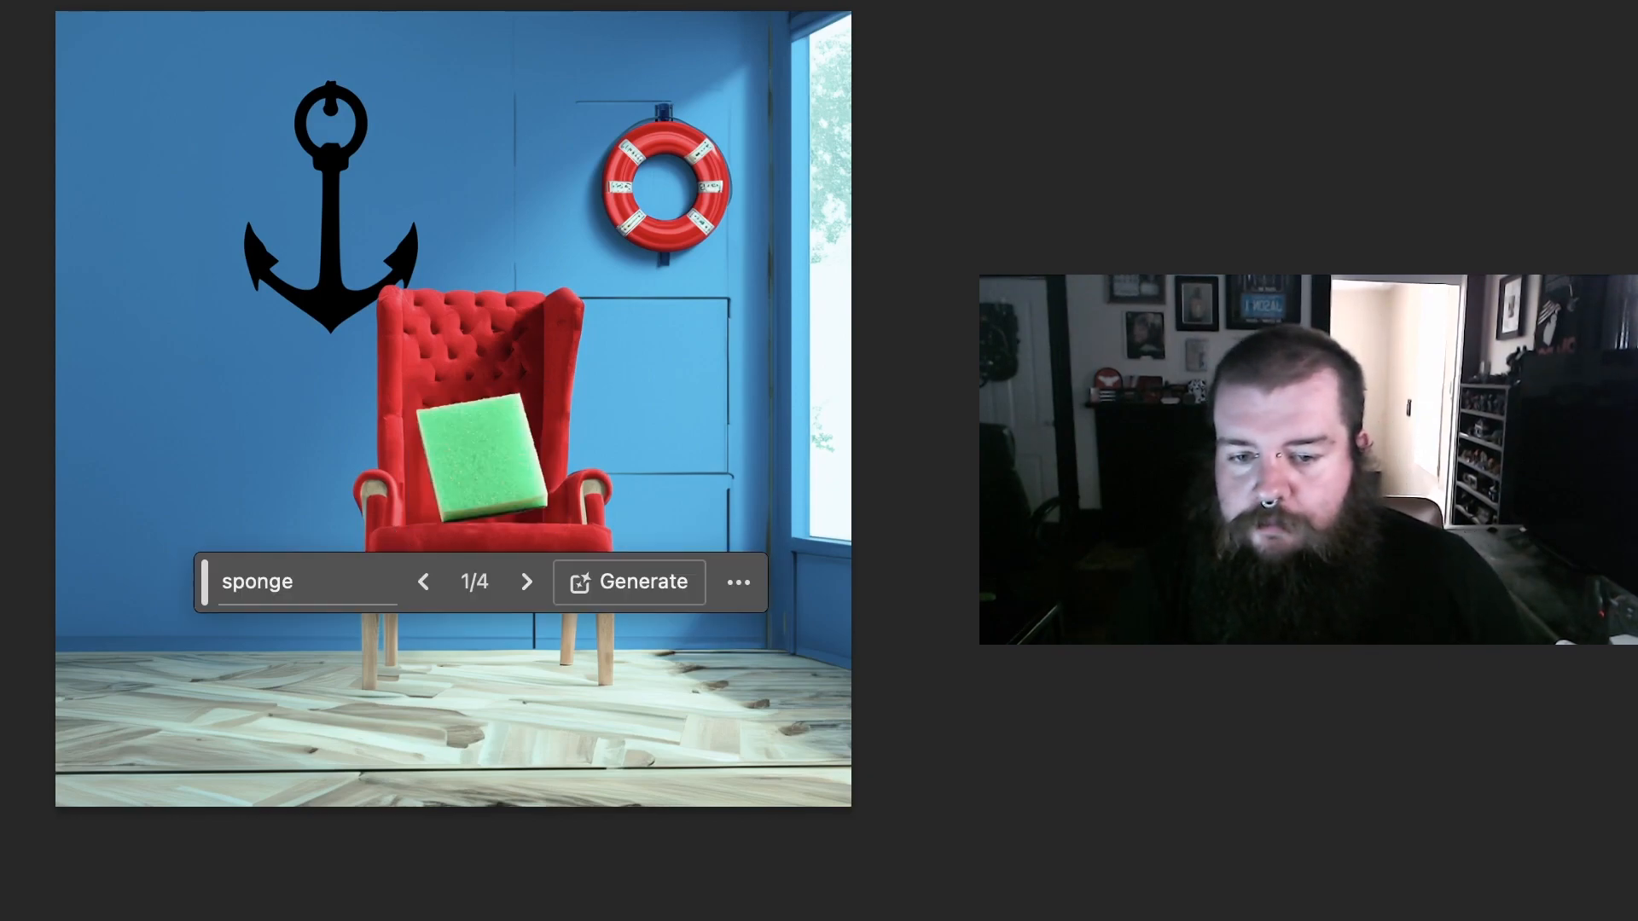
{"action": "left_click", "coordinate": [526, 583]}
{"action": "left_click", "coordinate": [526, 583]}
{"action": "left_click", "coordinate": [526, 583]}
{"action": "left_click", "coordinate": [526, 582]}
{"action": "left_click", "coordinate": [527, 581]}
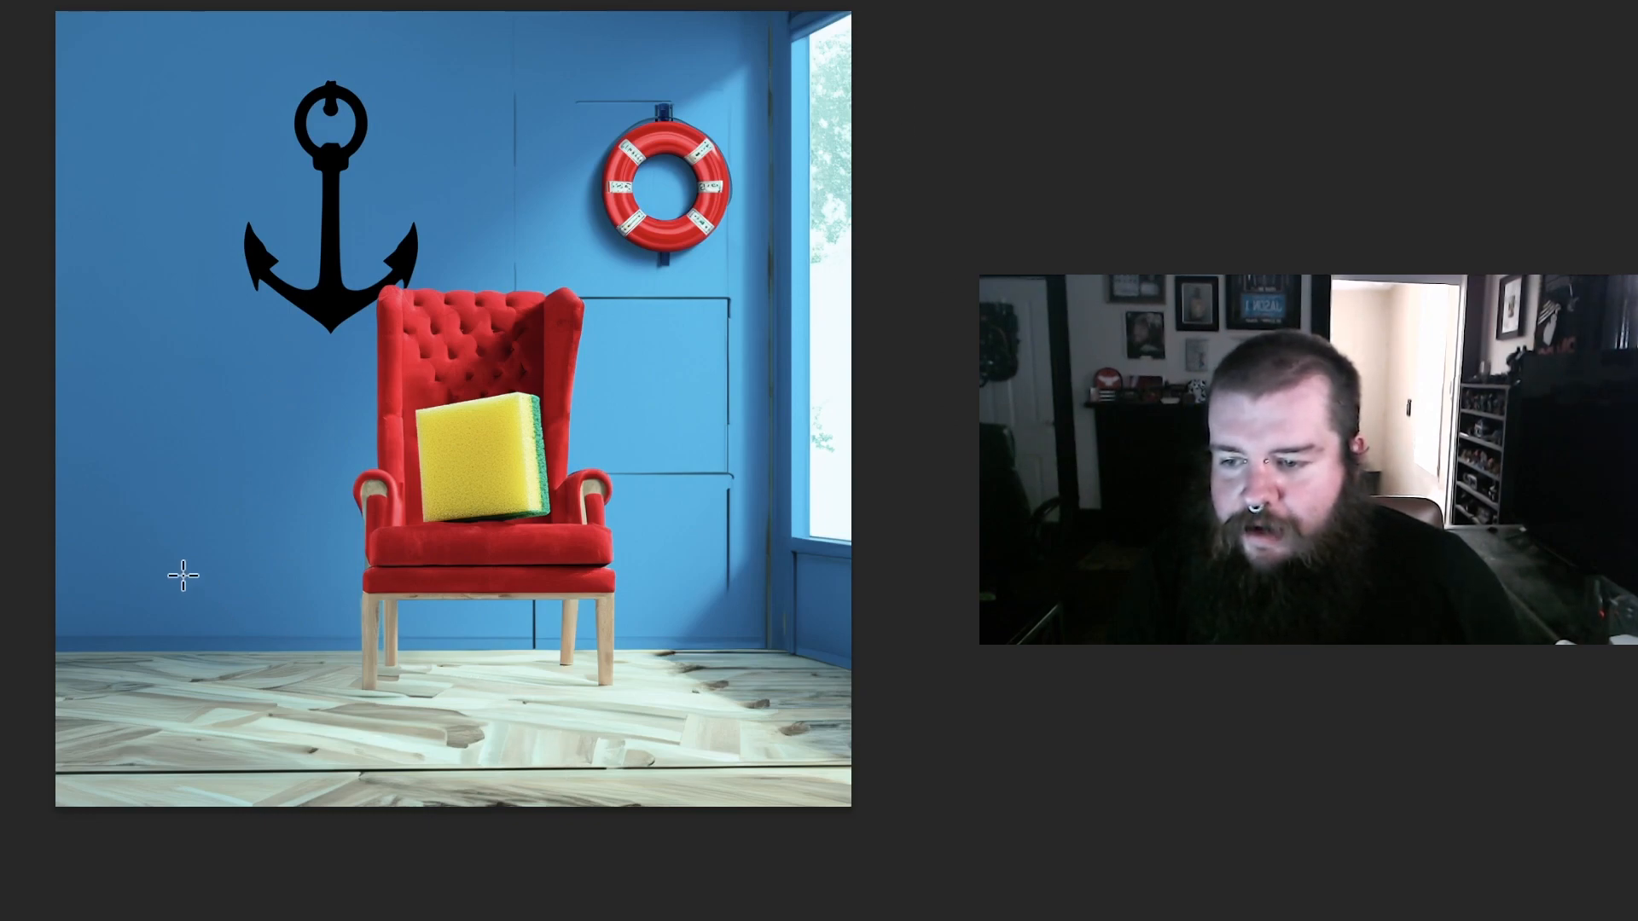
Step: Generate a "snail" in a selection spanning the lower wall and the floor beside the red chair, below the anchor
{"action": "left_click_drag", "start_coordinate": [99, 552], "coordinate": [312, 734]}
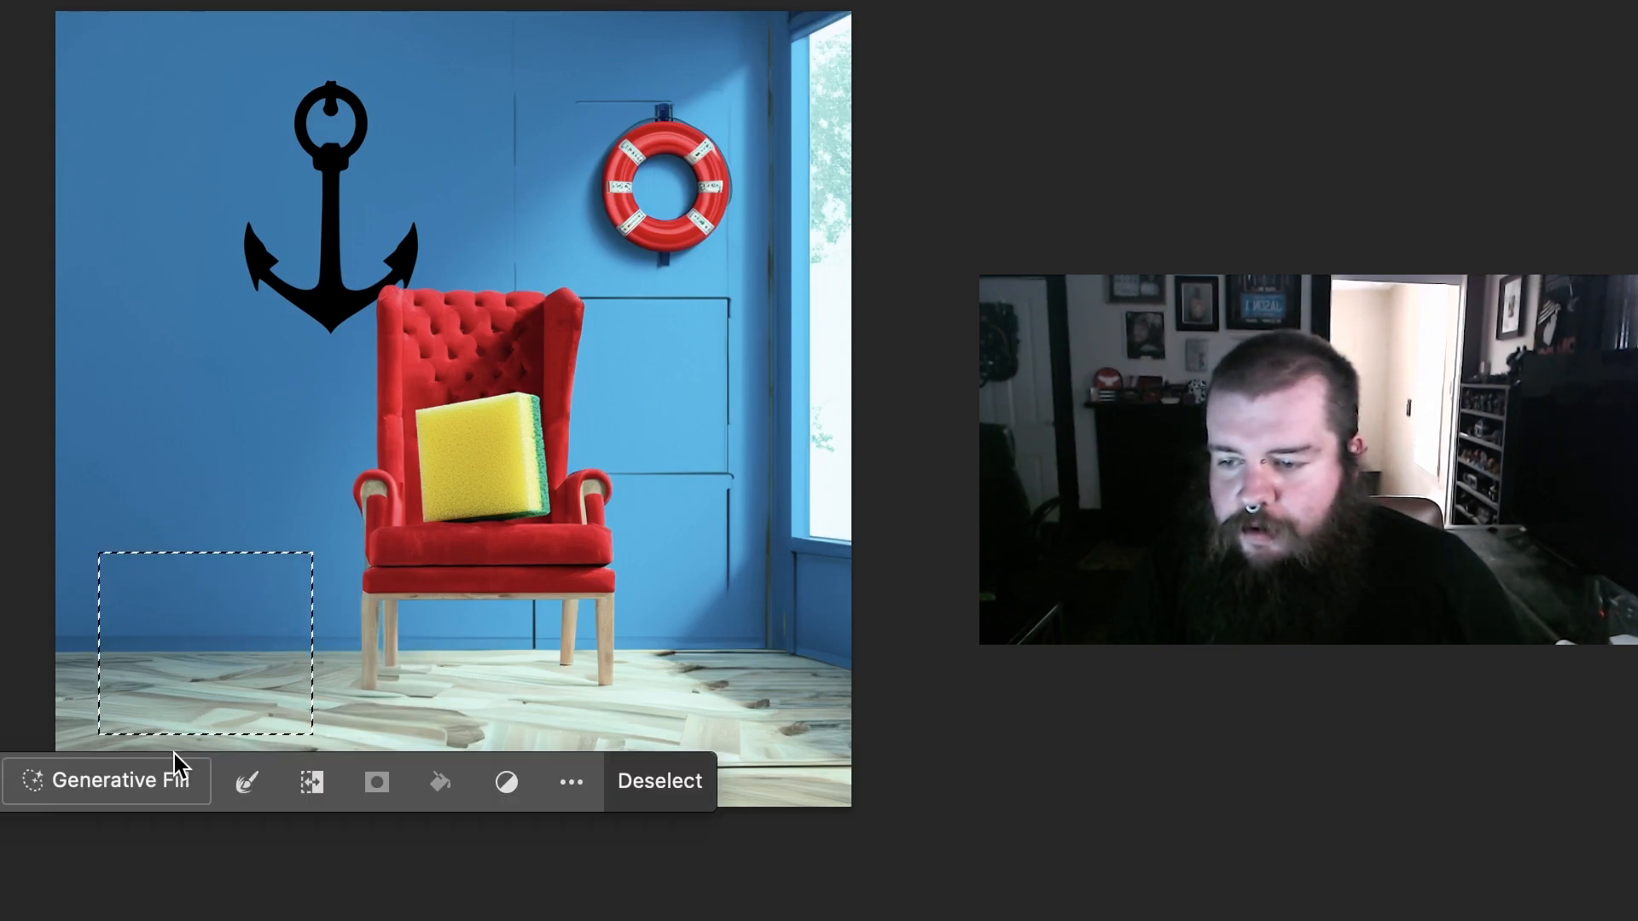
{"action": "left_click", "coordinate": [175, 779]}
{"action": "type", "text": "snail"}
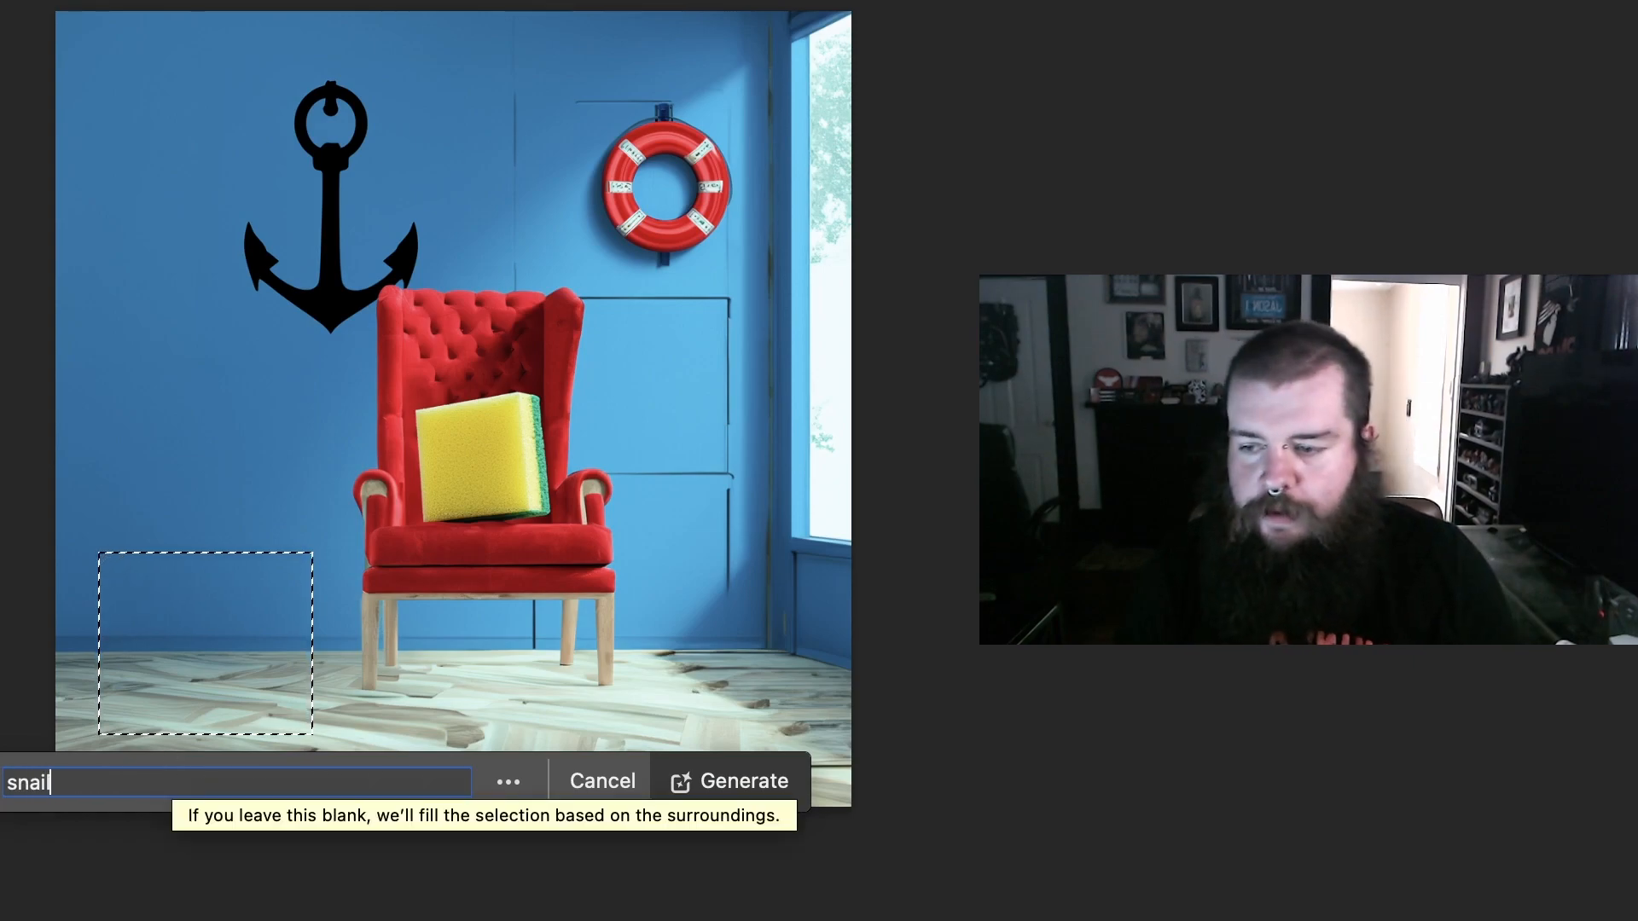
{"action": "key", "text": "Return"}
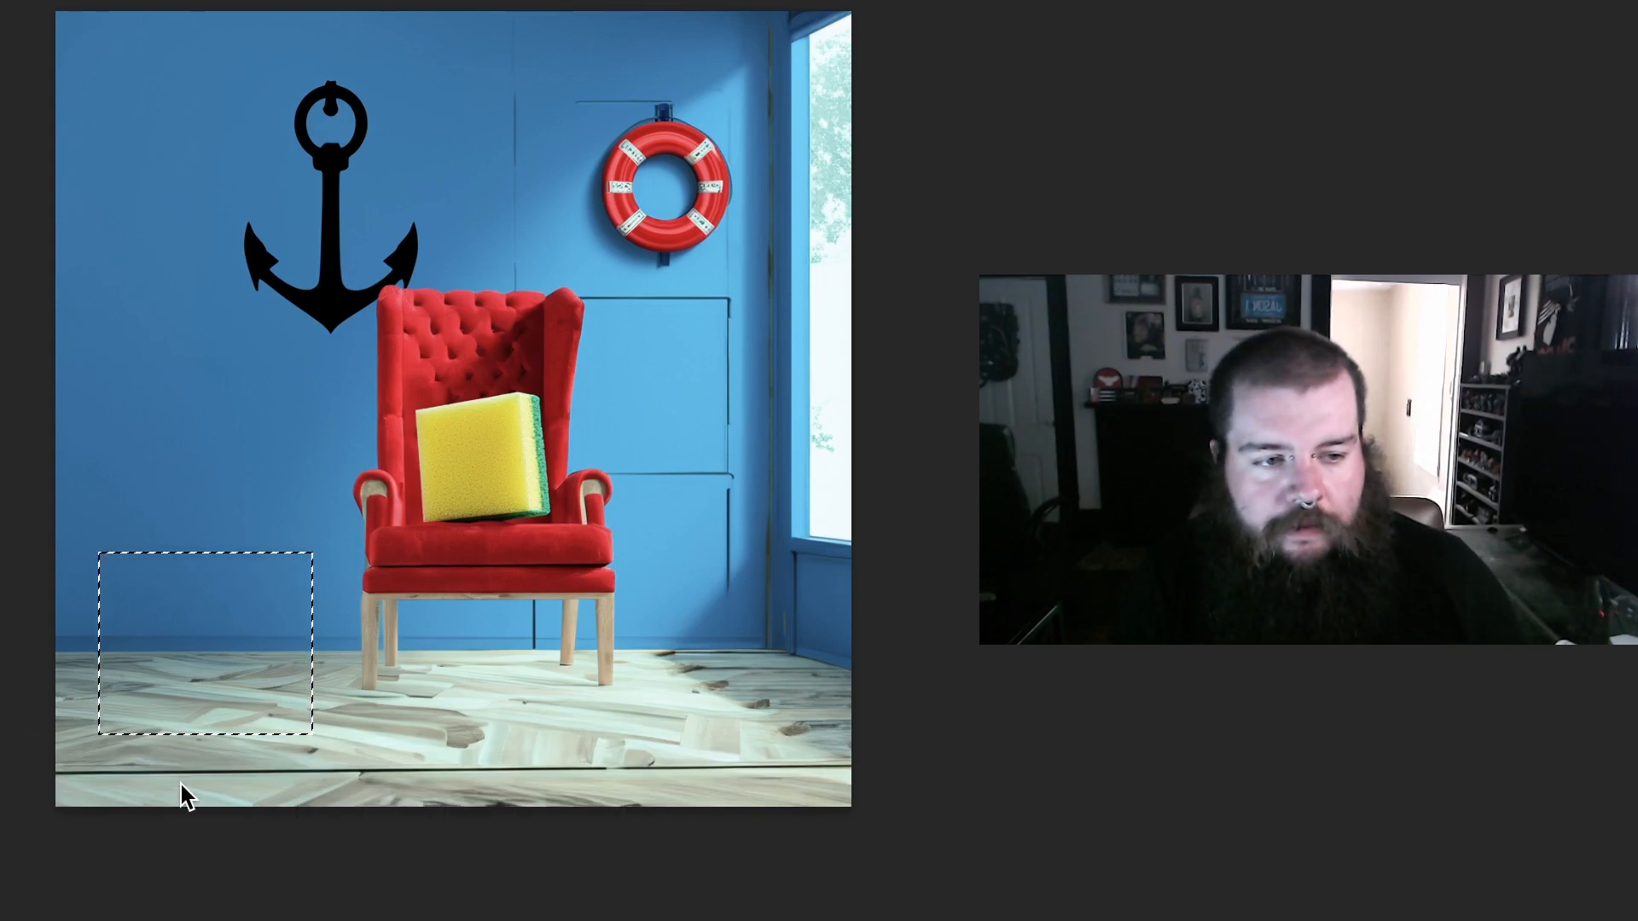